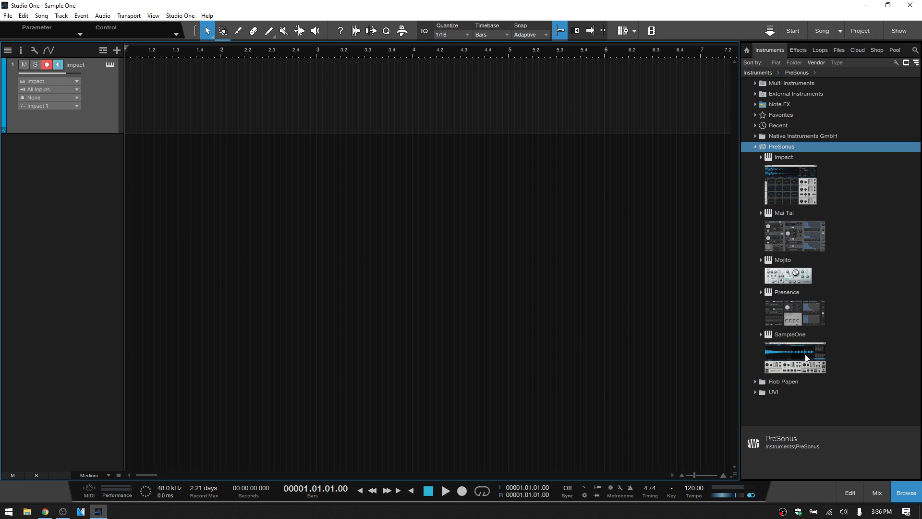
# - Load an empty SampleOne onto a new instrument track and open its sample import dialog
pyautogui.moveTo(800, 355); pyautogui.dragTo(406, 214)
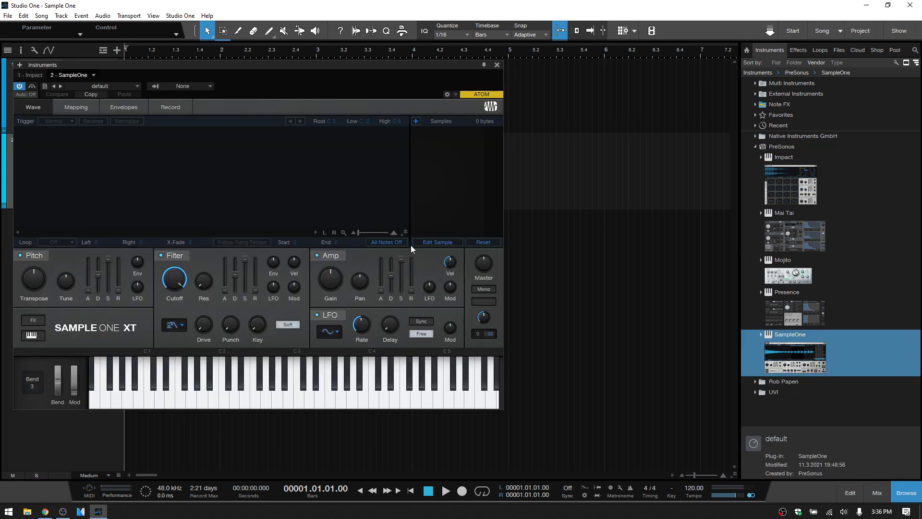
pyautogui.moveTo(270, 64); pyautogui.dragTo(416, 79)
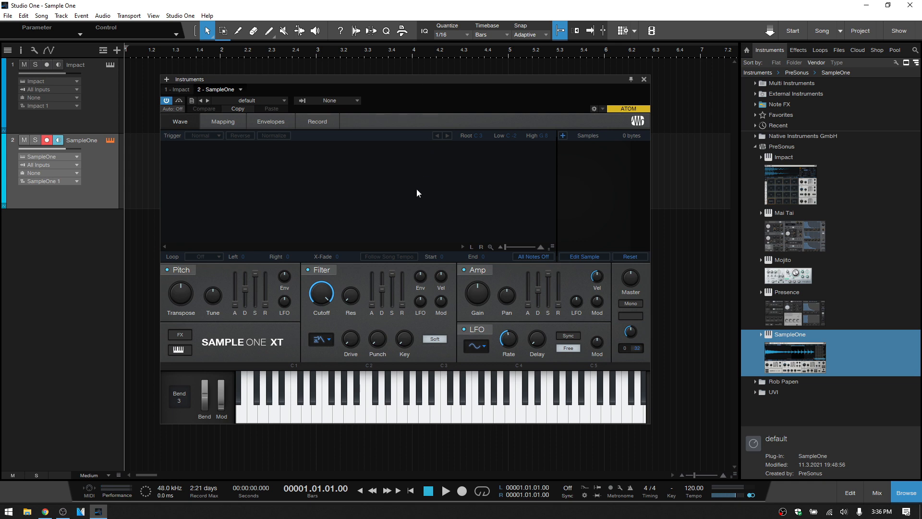
pyautogui.click(563, 135)
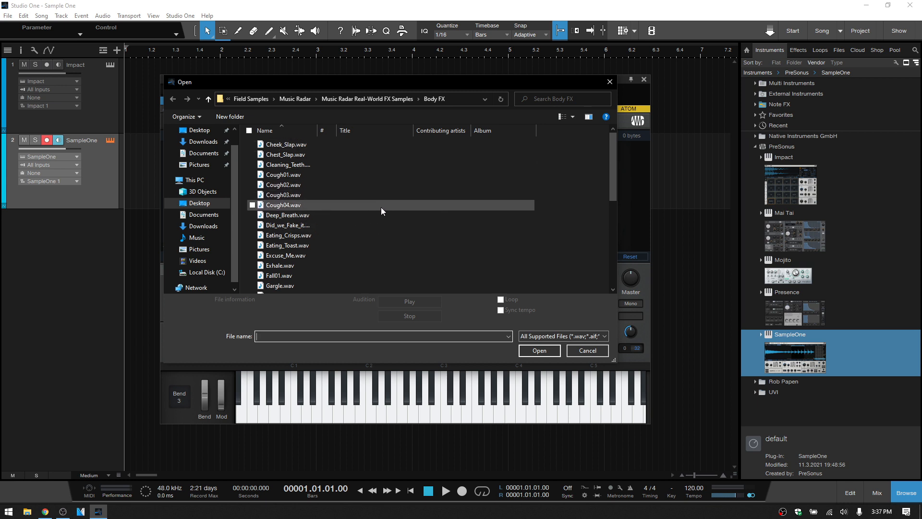
pyautogui.click(585, 354)
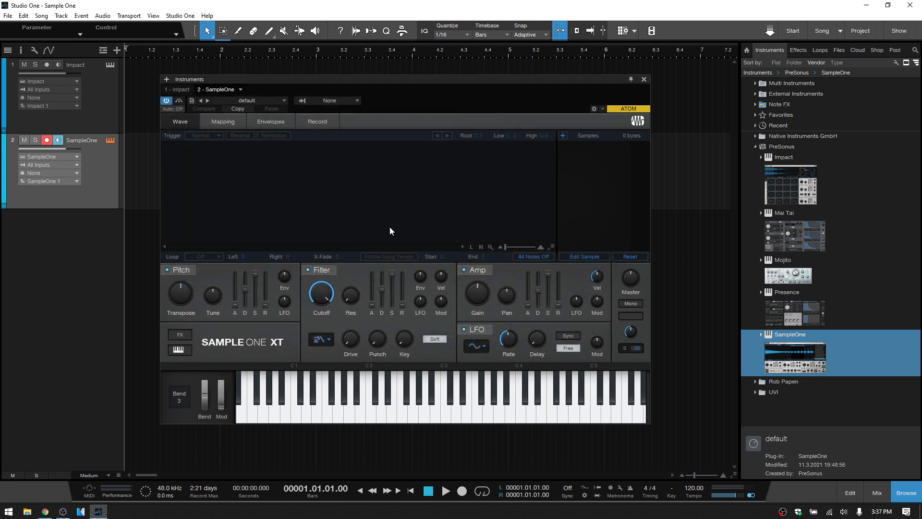
# - Remove the empty SampleOne instrument from the song
pyautogui.click(241, 89)
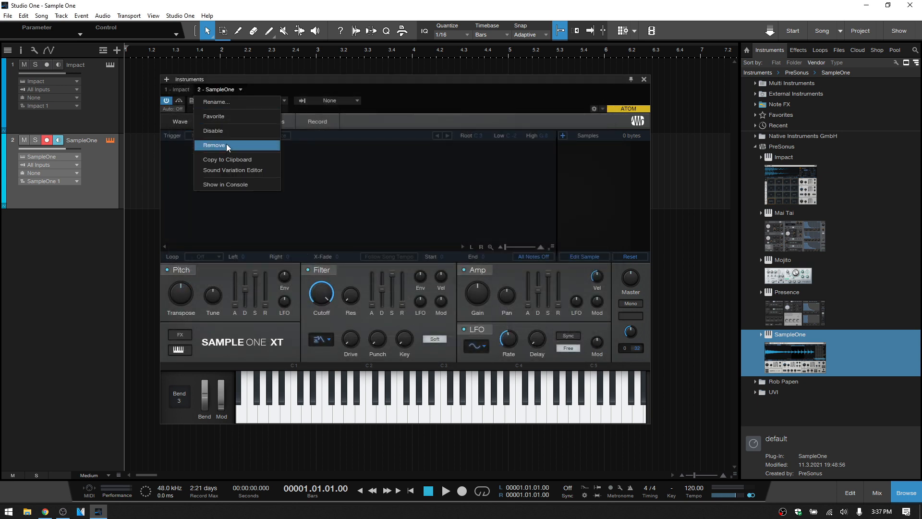
pyautogui.click(226, 144)
# - Send 808 Heat 025.wav from the 808 Heat folder to a new SampleOne and delete the leftover empty SampleOne track
pyautogui.click(840, 52)
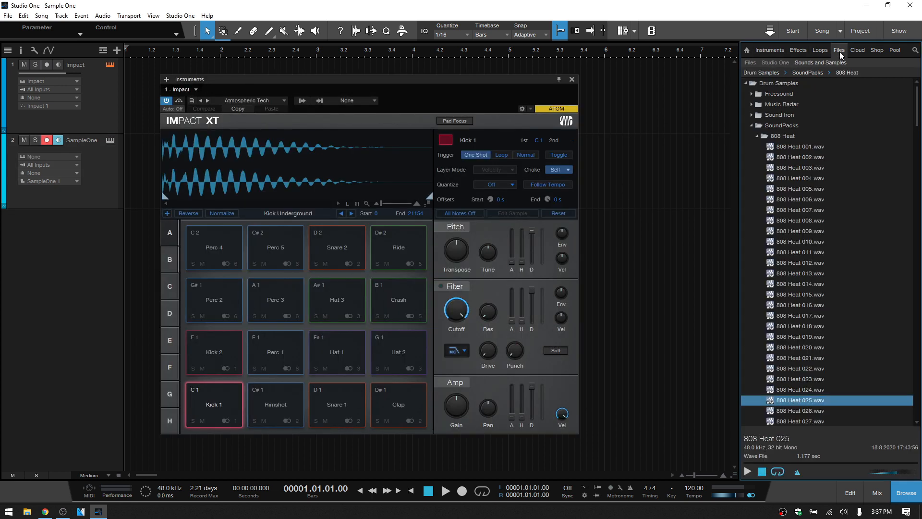
pyautogui.click(573, 78)
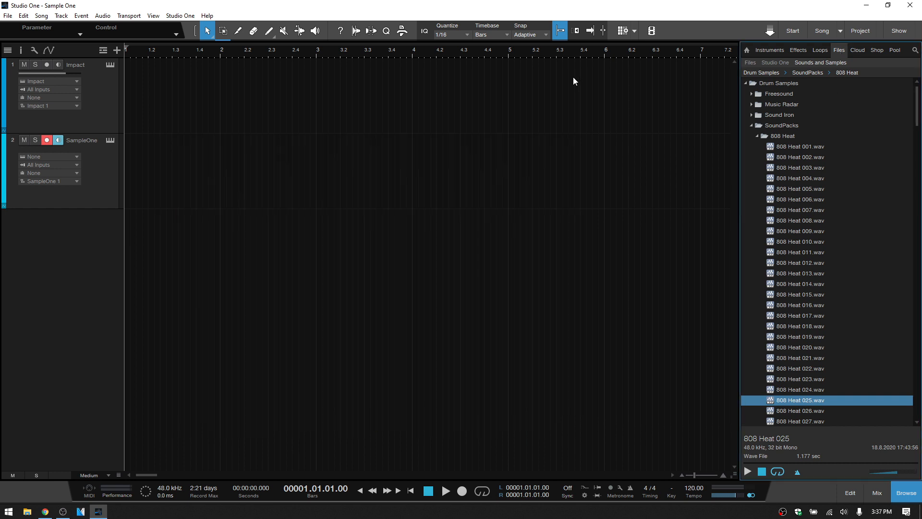
pyautogui.rightClick(795, 399)
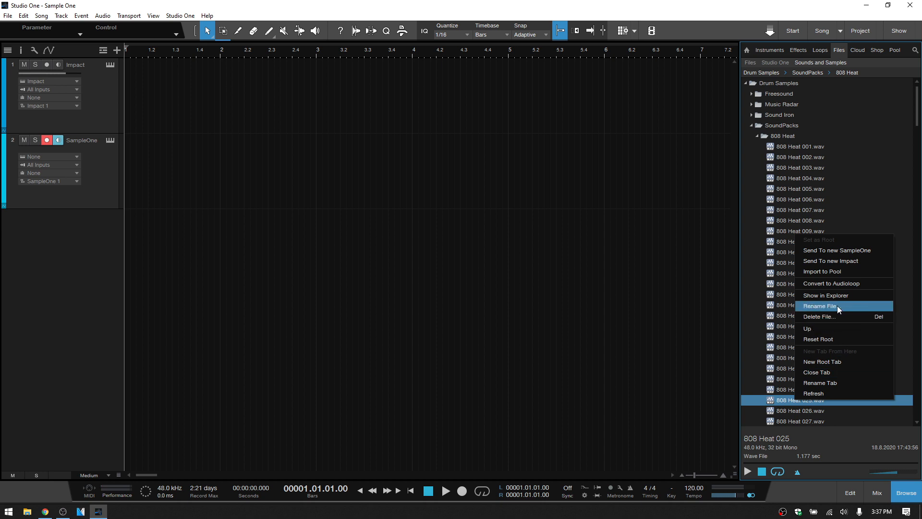
pyautogui.click(835, 250)
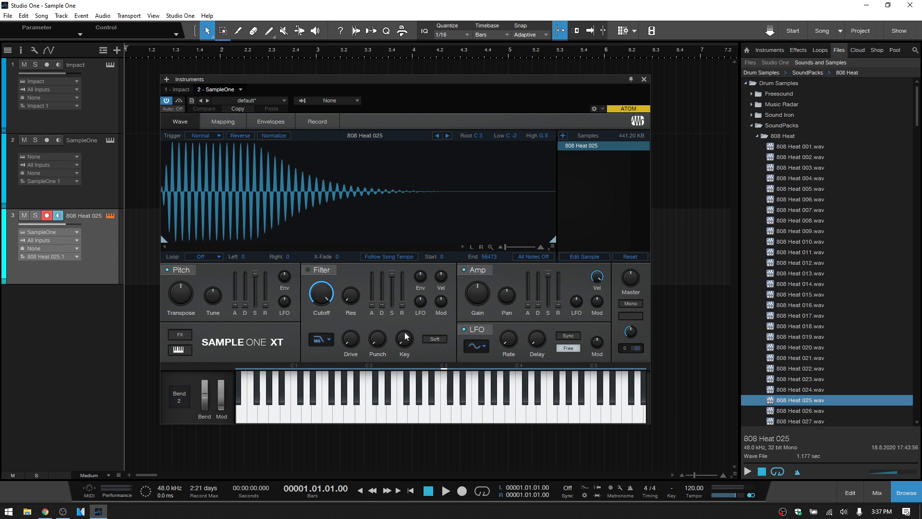
pyautogui.click(98, 176)
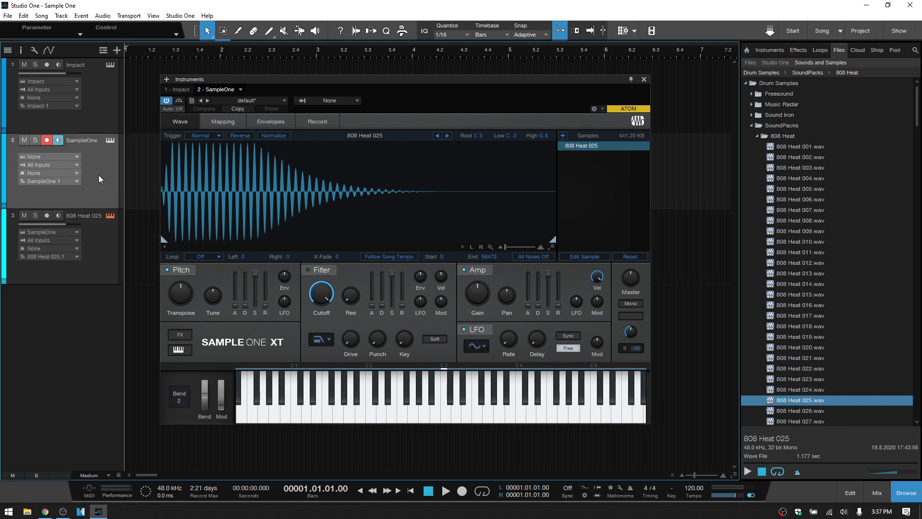
pyautogui.press('Delete')
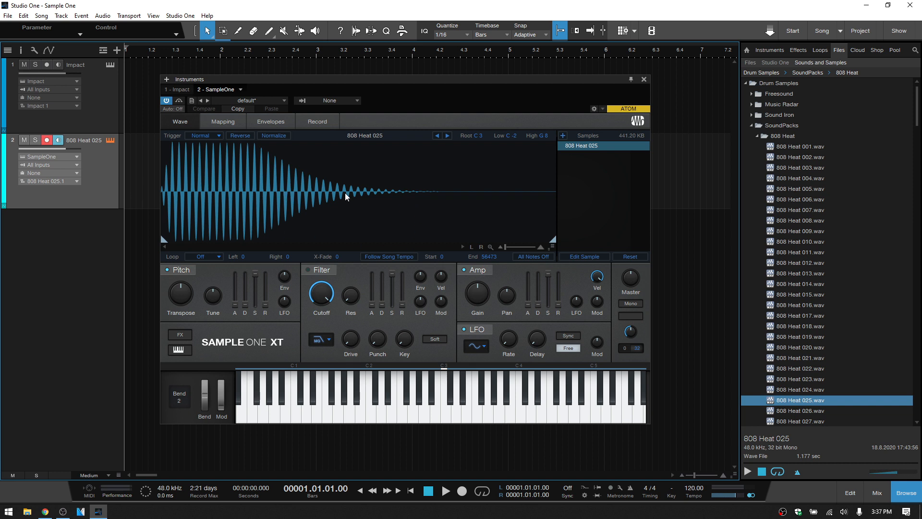
# - Examine the root note and key range of 808 Heat 025 on the keyboard and in the key mapping view
pyautogui.click(445, 387)
pyautogui.click(445, 399)
pyautogui.click(443, 408)
pyautogui.doubleClick(478, 137)
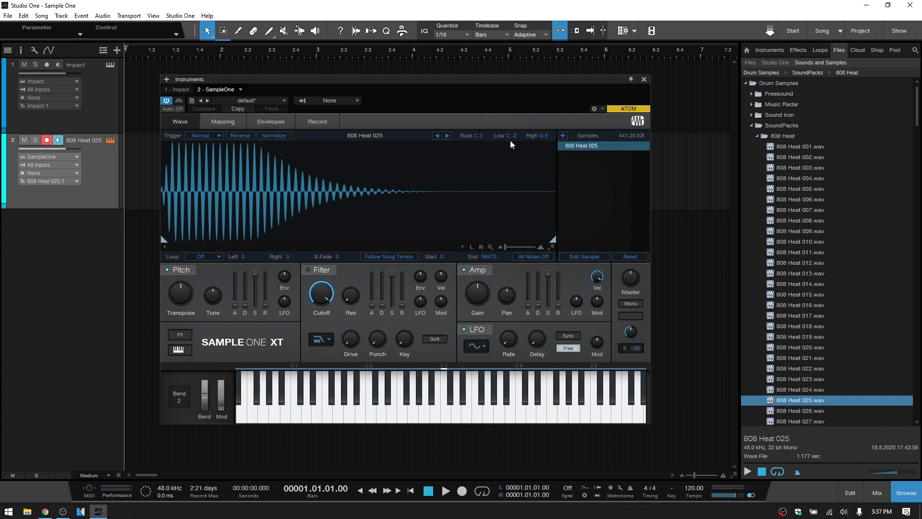
pyautogui.moveTo(255, 377); pyautogui.dragTo(238, 369)
pyautogui.click(222, 123)
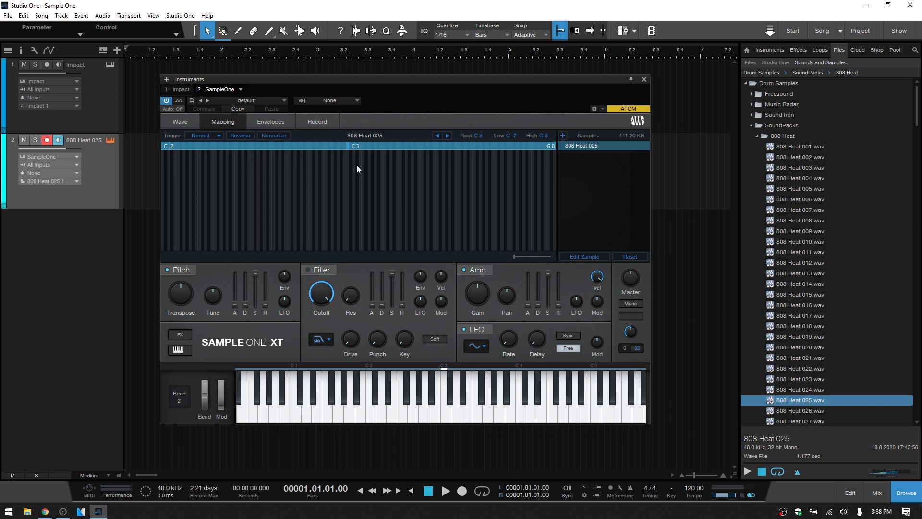
# - Hide the browser to make room and open the Qwerty Keyboard for playing notes
pyautogui.moveTo(368, 78); pyautogui.dragTo(224, 50)
pyautogui.click(903, 491)
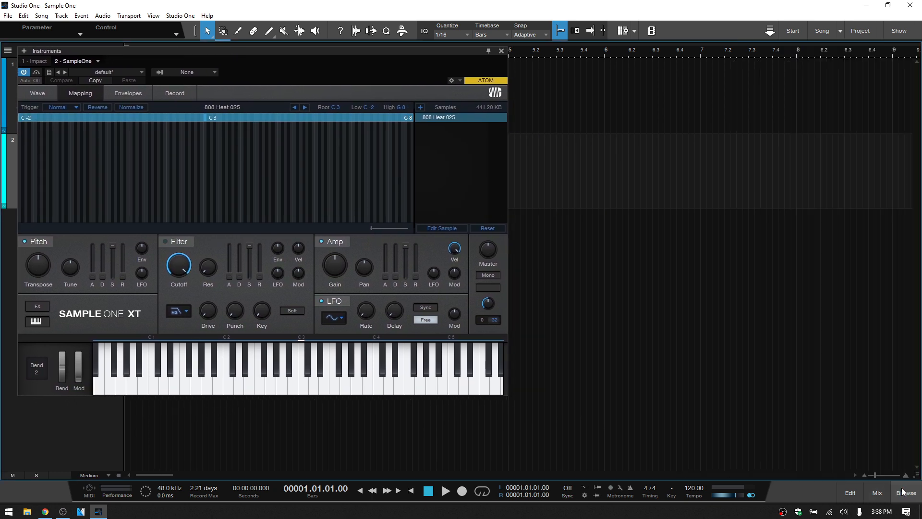
pyautogui.hotkey('shift', 'q')
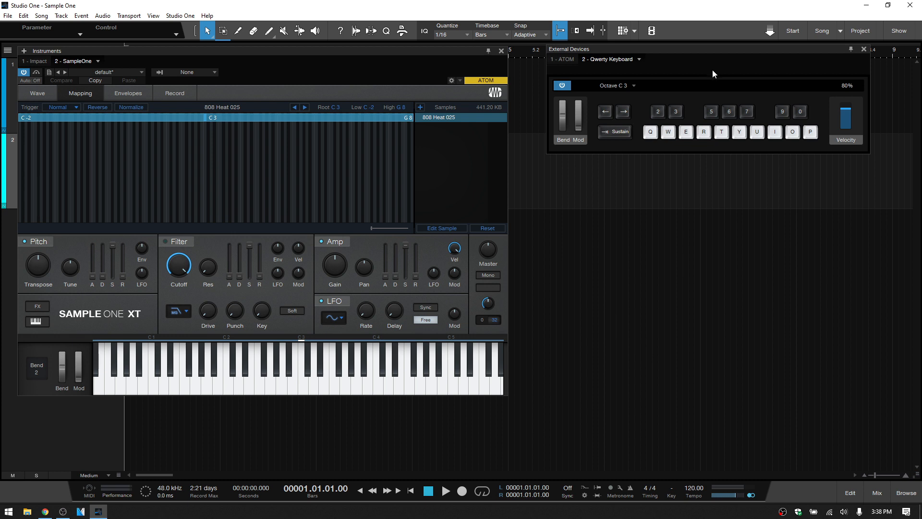
# - Audition 808 Heat 025 at several pitches from the Qwerty Keyboard and return to the waveform view
pyautogui.press('q')
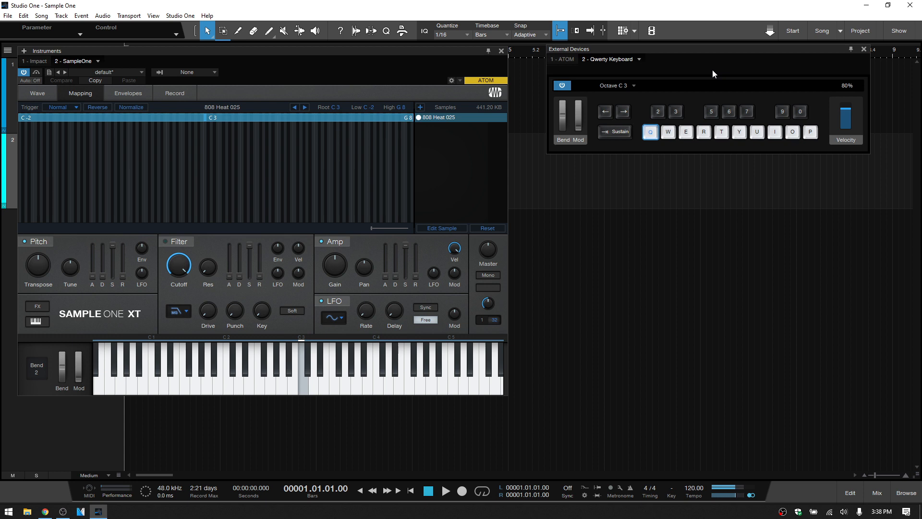
pyautogui.press('t')
pyautogui.press('e')
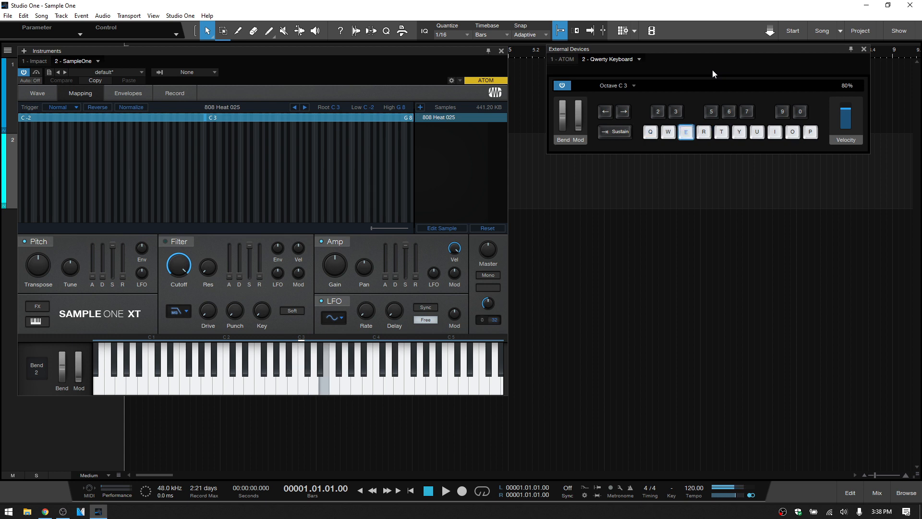
pyautogui.press('r')
pyautogui.press('q')
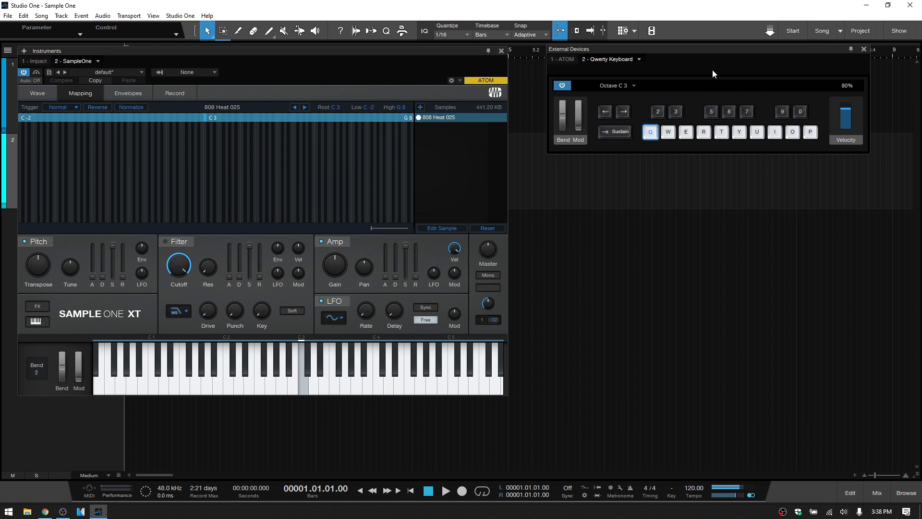
pyautogui.click(32, 93)
pyautogui.press('y')
pyautogui.press('w')
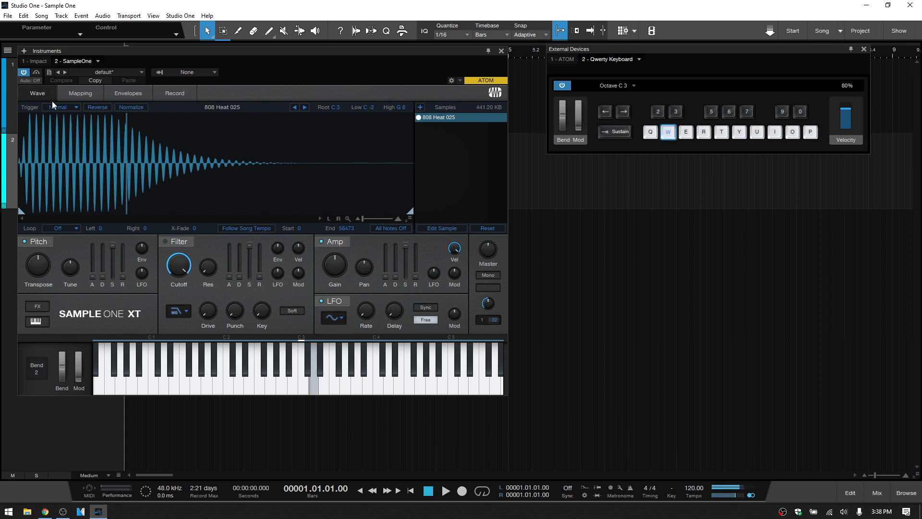
pyautogui.press('t')
pyautogui.press('q')
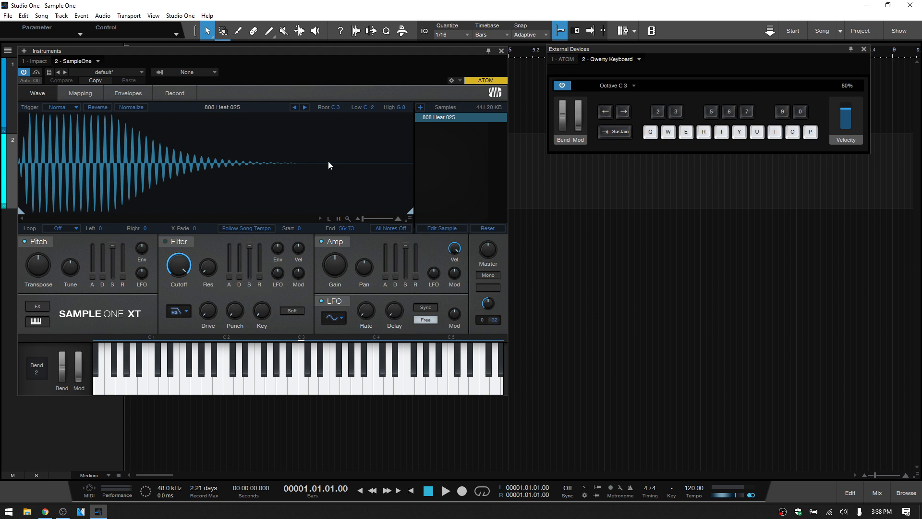
# - Add 808 Heat 011.wav to SampleOne as a second sample and inspect how both samples map across the keys
pyautogui.click(907, 494)
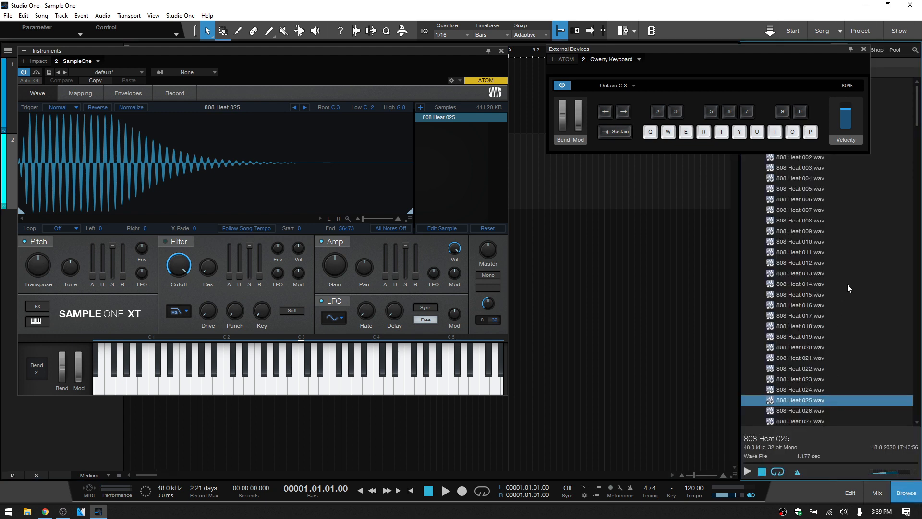
pyautogui.moveTo(797, 252); pyautogui.dragTo(451, 147)
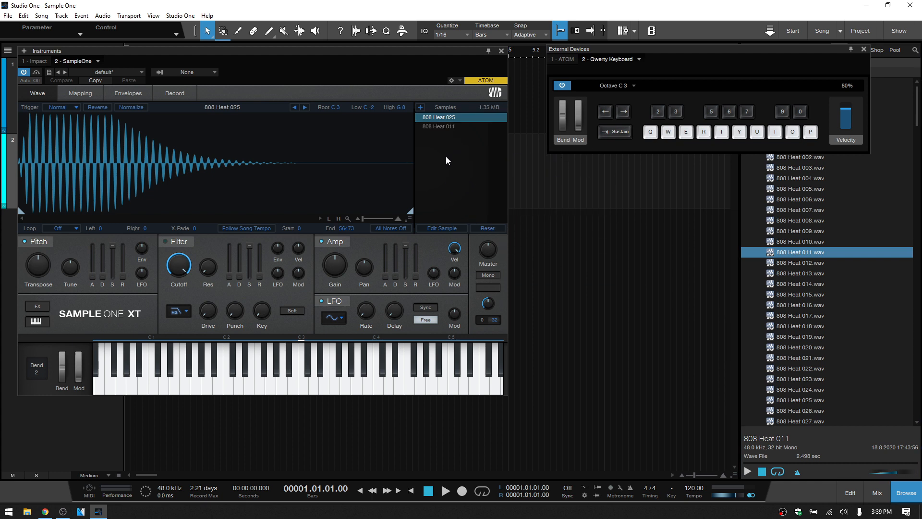
pyautogui.click(438, 127)
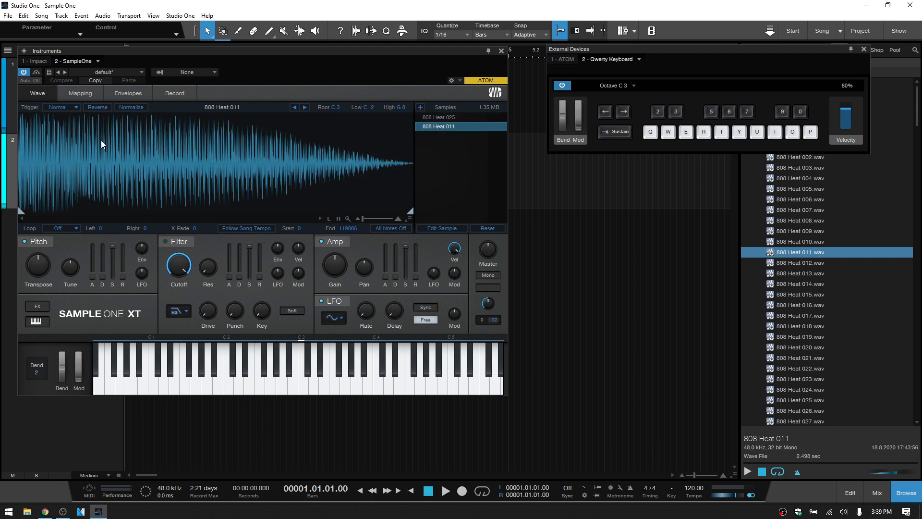
pyautogui.click(78, 93)
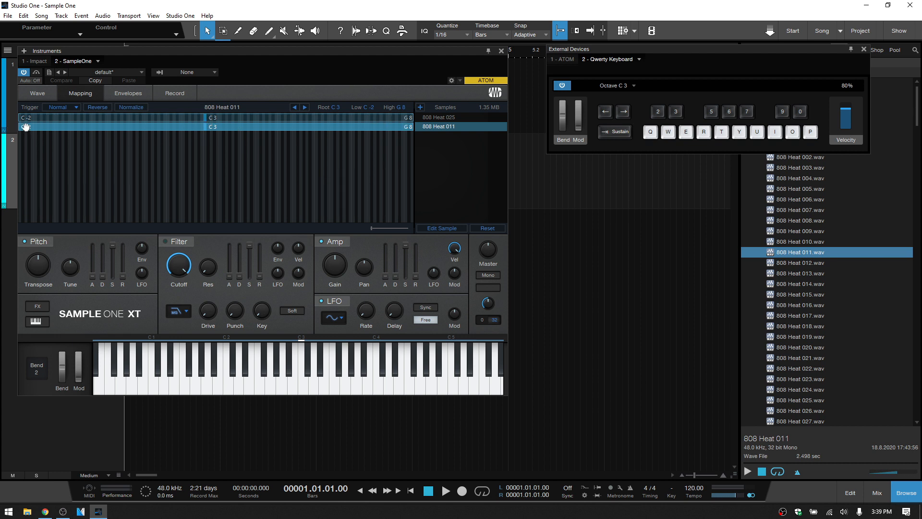
pyautogui.moveTo(17, 128)
pyautogui.mouseDown()
pyautogui.moveTo(181, 129)
pyautogui.moveTo(19, 127)
pyautogui.mouseUp()
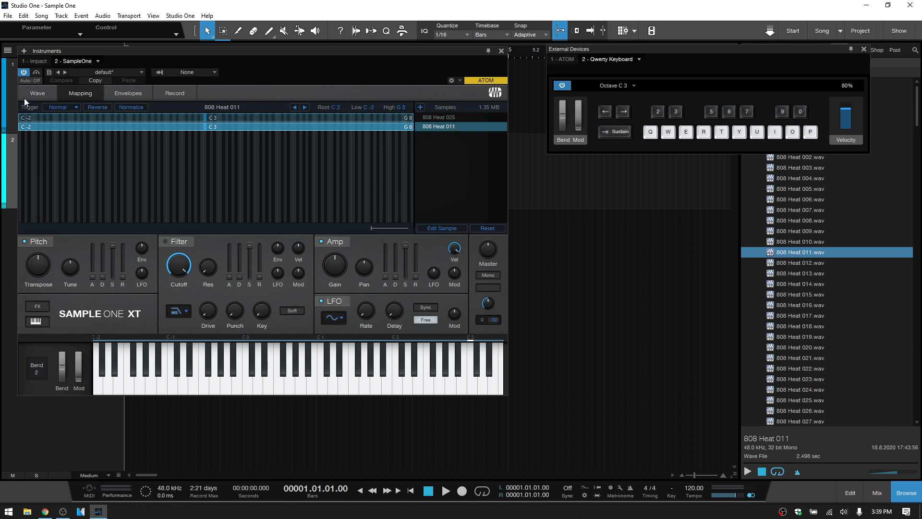
# - Return to the waveform view and remove the 808 Heat 011 sample from SampleOne
pyautogui.click(35, 92)
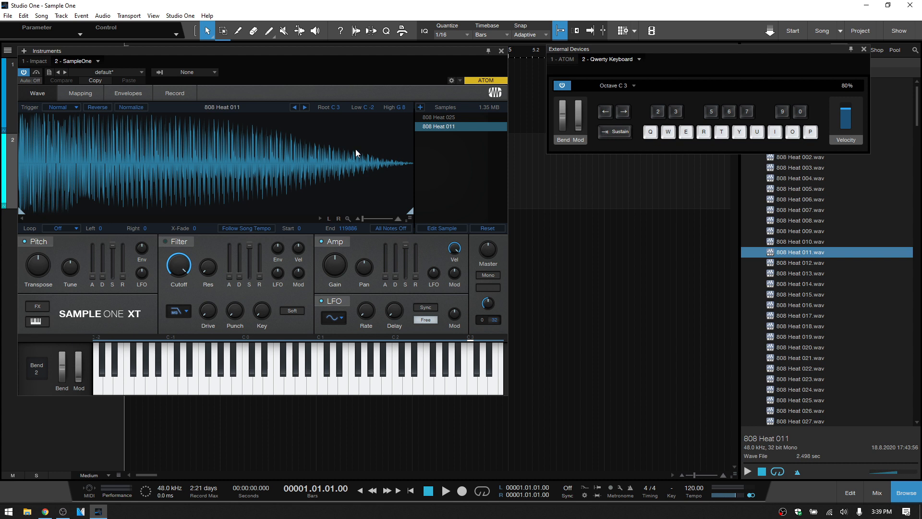
pyautogui.rightClick(445, 129)
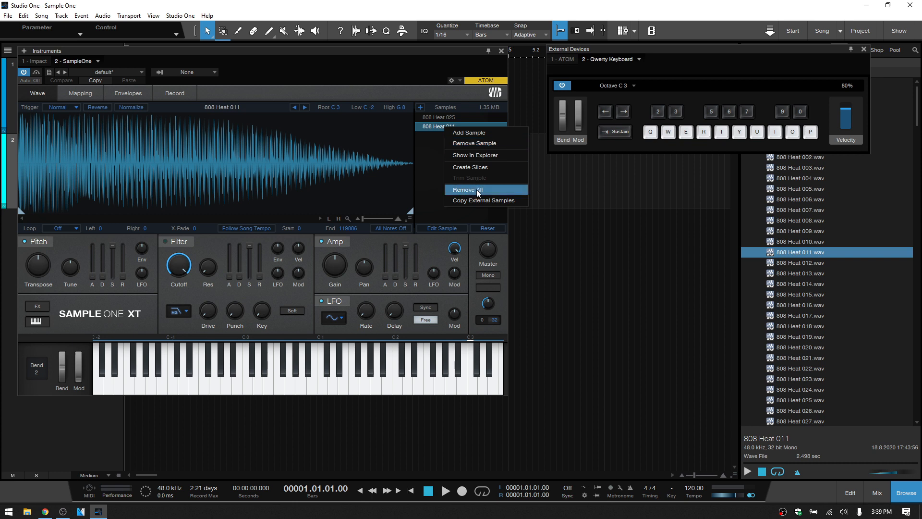
pyautogui.click(476, 144)
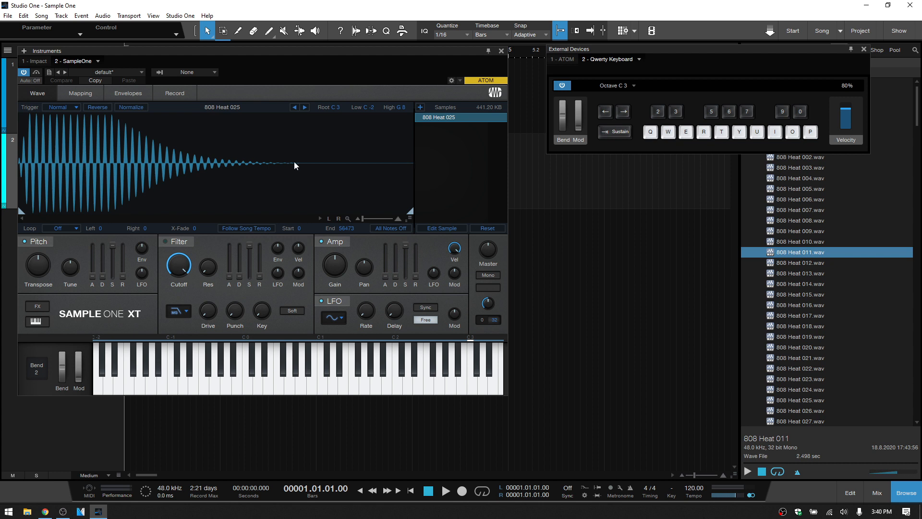
# - Preview 808 Heat 004.wav and 808 Heat 003.wav, and replace the loaded sample with 808 Heat 003.wav
pyautogui.click(798, 179)
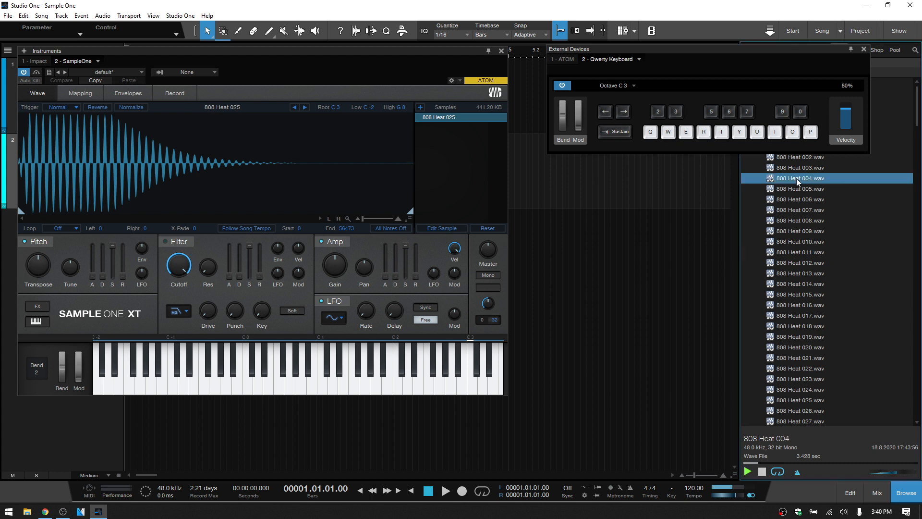
pyautogui.click(794, 169)
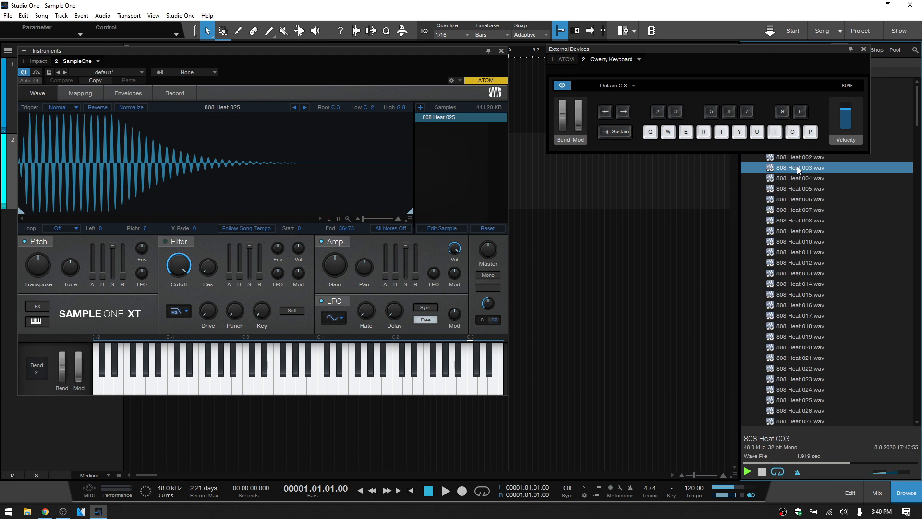
pyautogui.moveTo(796, 169); pyautogui.dragTo(493, 169)
pyautogui.moveTo(255, 186); pyautogui.dragTo(244, 183)
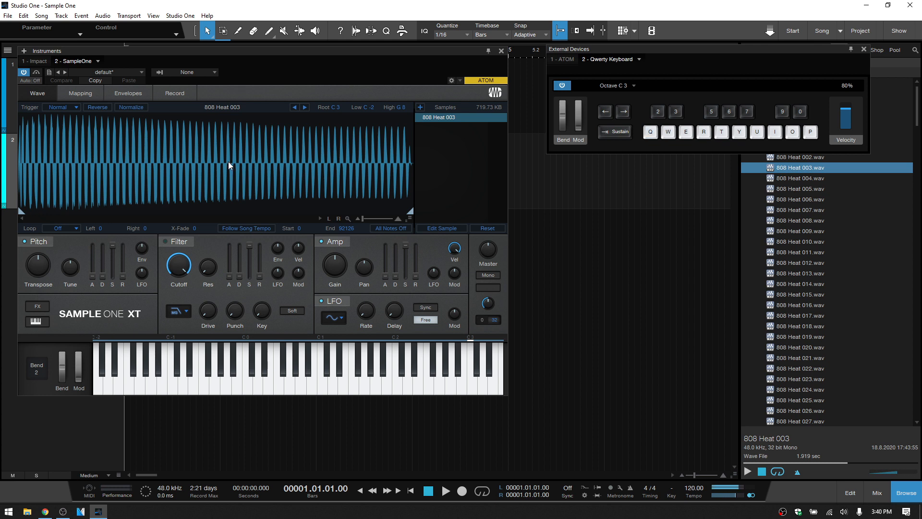
# - Audition the sample with the amp release raised to 3.696 s, and set the release to 0 s
pyautogui.press('q')
pyautogui.press('q')
pyautogui.moveTo(416, 277); pyautogui.dragTo(419, 212)
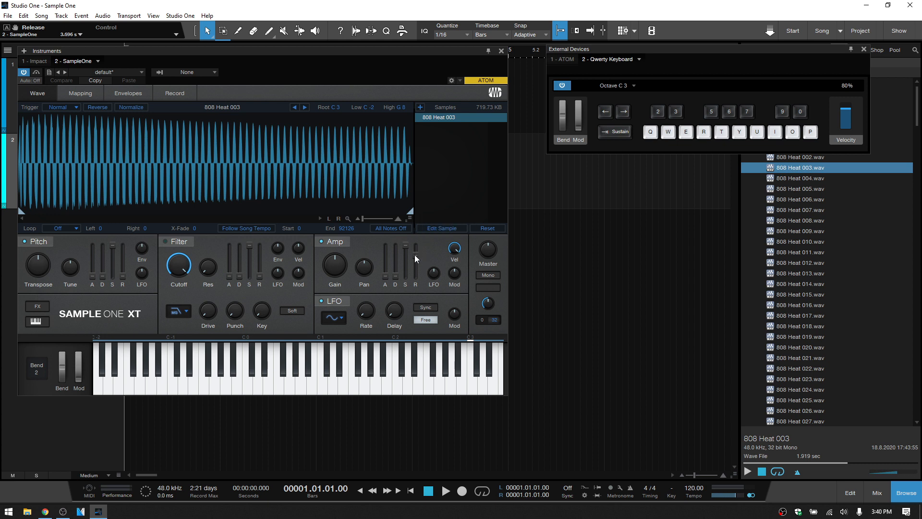
pyautogui.moveTo(415, 255)
pyautogui.press('q')
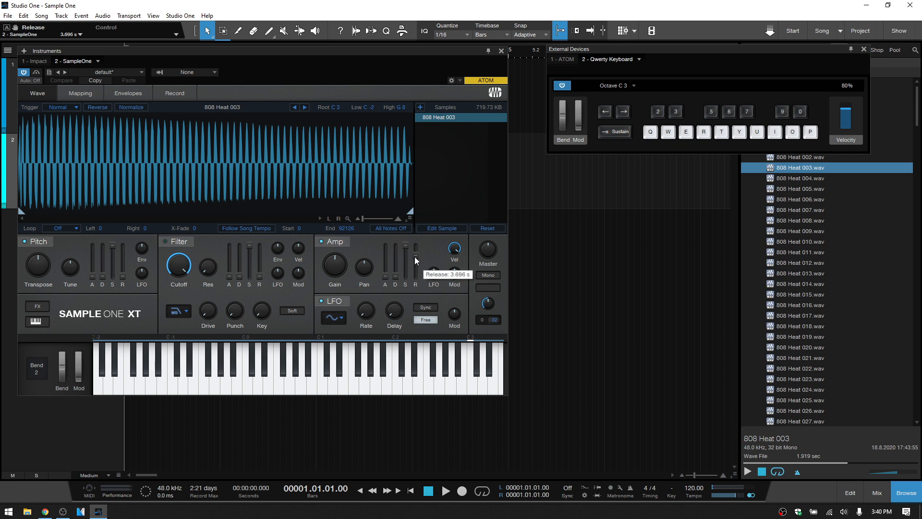
pyautogui.moveTo(414, 257); pyautogui.dragTo(418, 352)
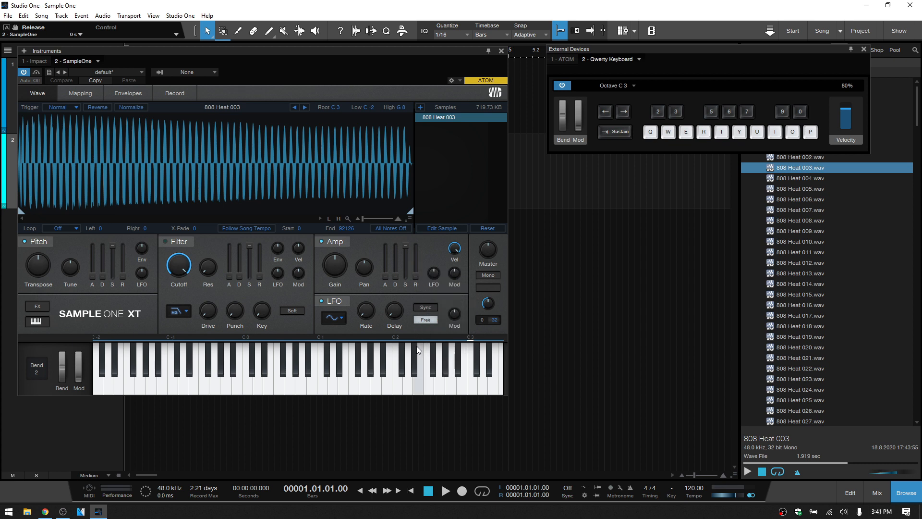
# - Switch the 808 Heat 003 sample's trigger mode to One Shot and audition it
pyautogui.click(76, 108)
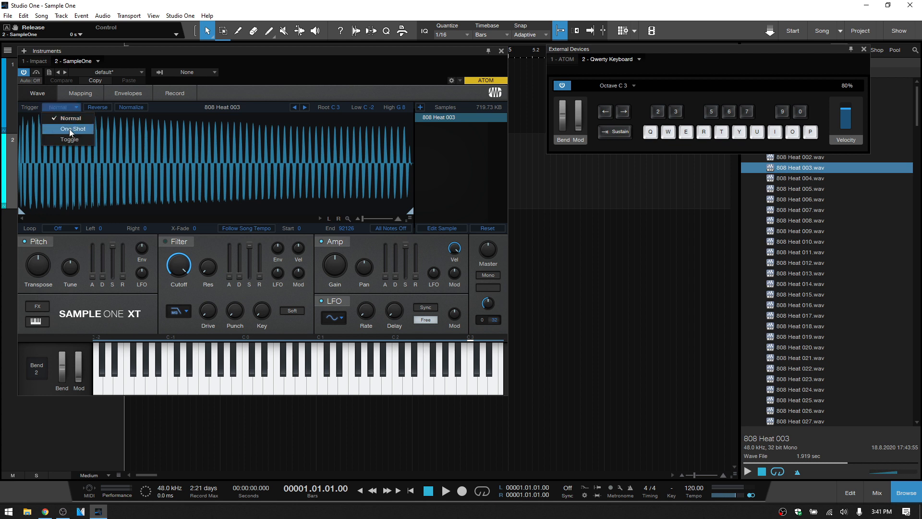
pyautogui.click(69, 129)
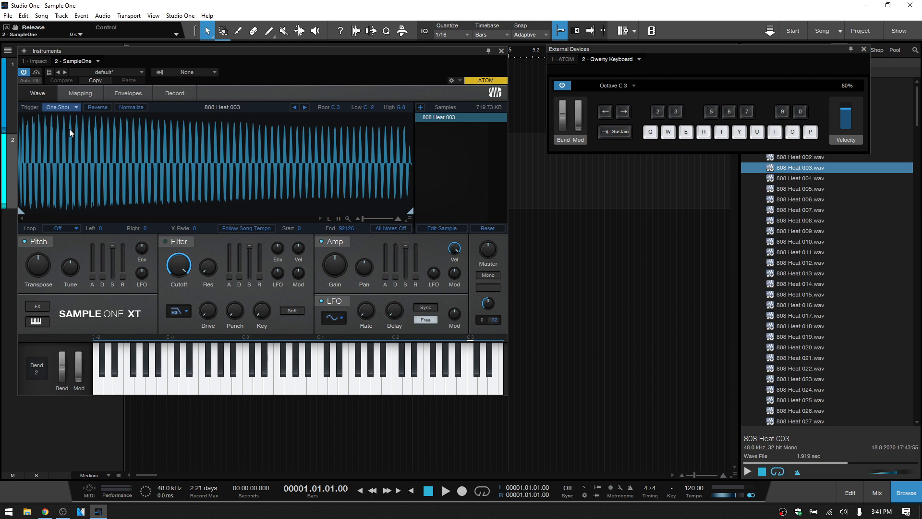
pyautogui.press('q')
# - Change the sample's trigger mode to Toggle and audition starting and stopping it with repeated notes
pyautogui.click(76, 106)
pyautogui.click(67, 141)
pyautogui.press('q')
pyautogui.press('q')
pyautogui.press('q')
pyautogui.press('q')
pyautogui.press('capslock')
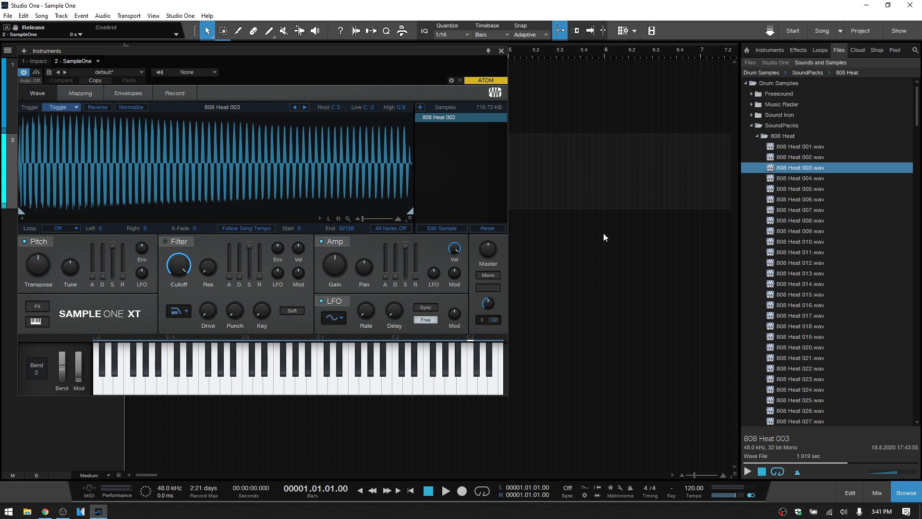
# - Replace the loaded sample with Music 115 Gentle pad A.audioloop from the Pads loop folder, Impact XT Kits and Sounds
pyautogui.click(824, 49)
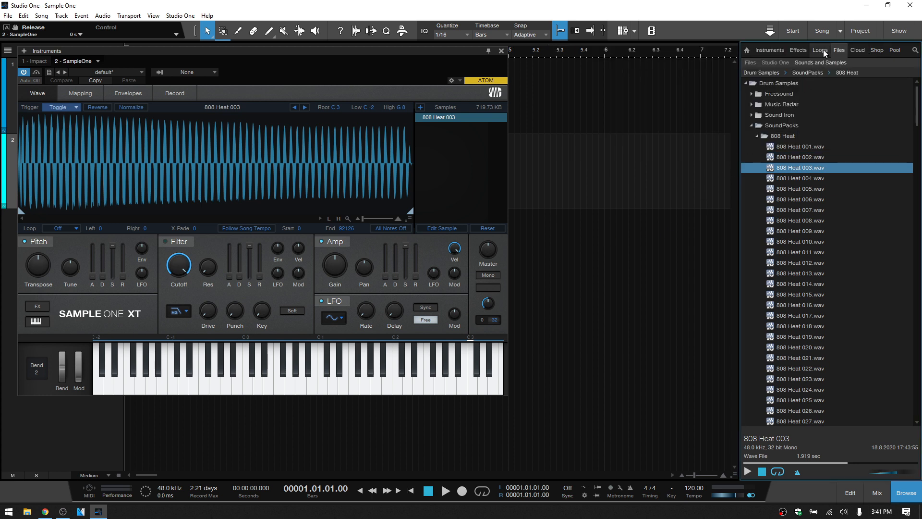
pyautogui.scroll(-1, 848, 210)
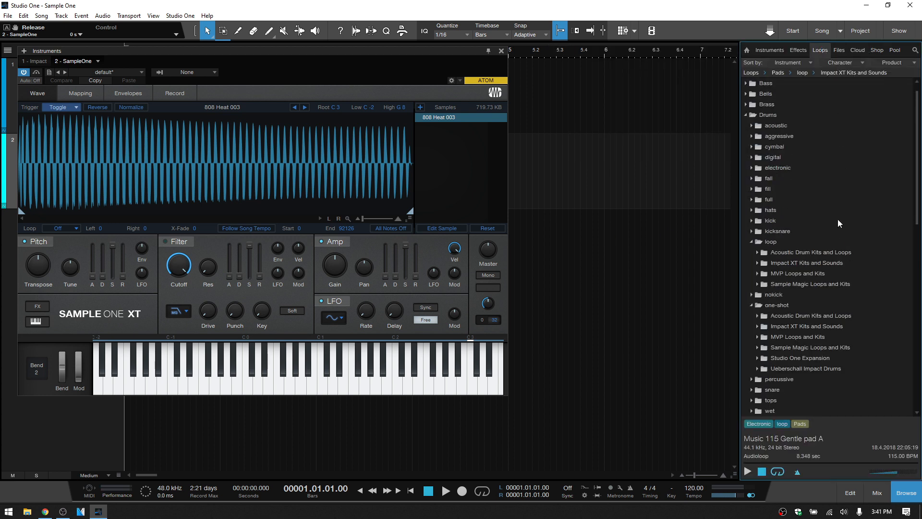
pyautogui.scroll(-4, 836, 223)
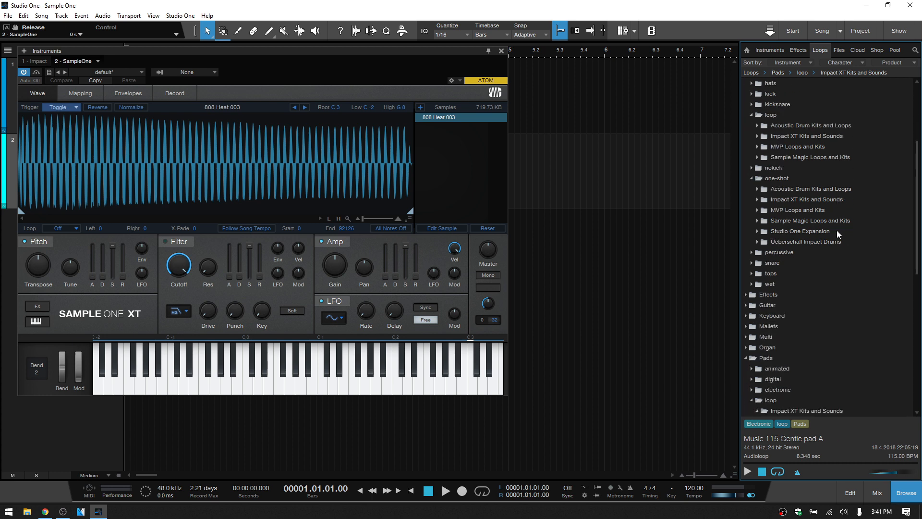
pyautogui.scroll(-7, 836, 230)
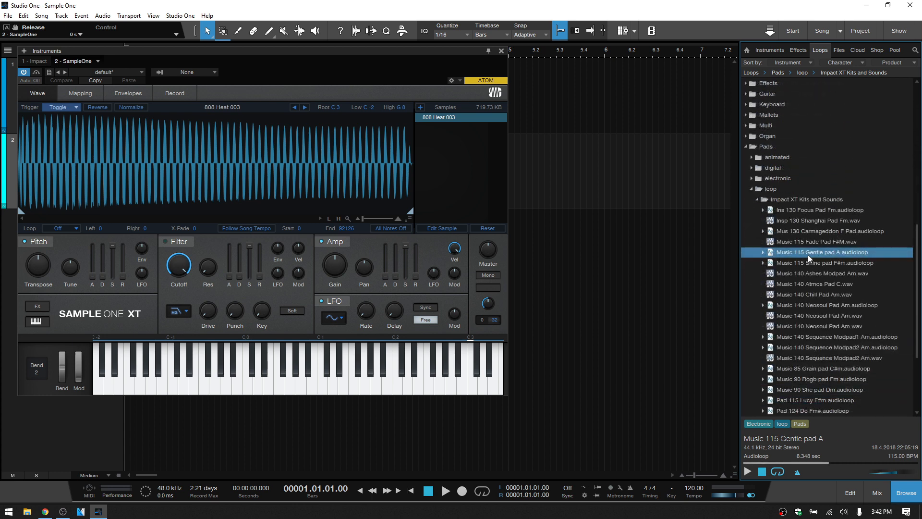
pyautogui.moveTo(810, 251); pyautogui.dragTo(234, 172)
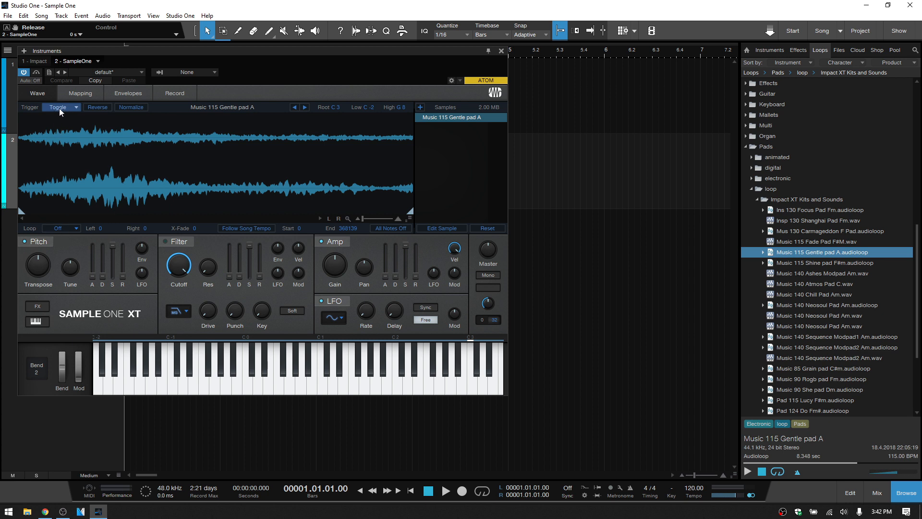
# - Set the pad's loop mode to Sustain and narrow the loop range to about samples 32000 to 69000
pyautogui.click(76, 229)
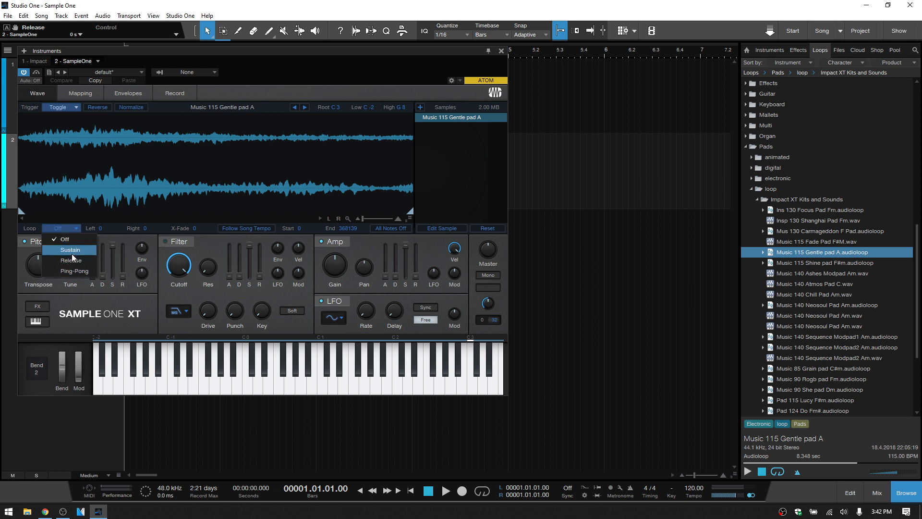
pyautogui.click(73, 250)
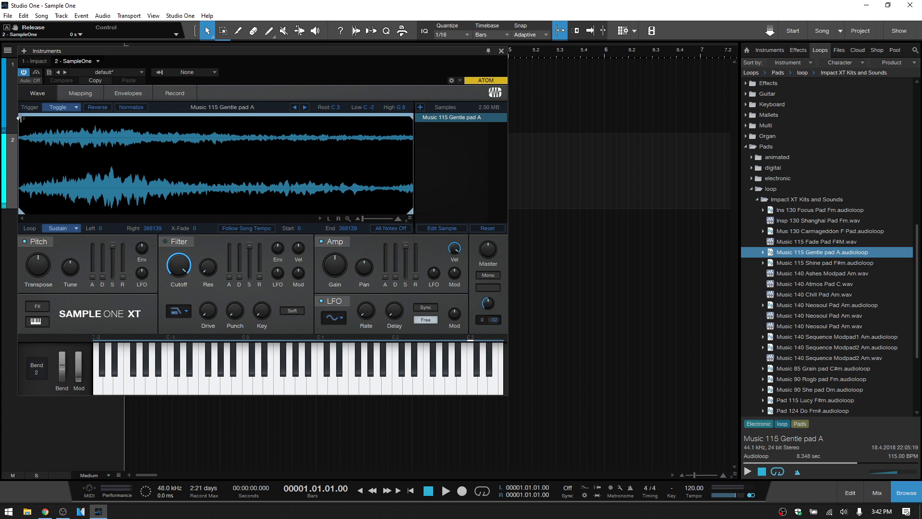
pyautogui.moveTo(20, 118); pyautogui.dragTo(54, 119)
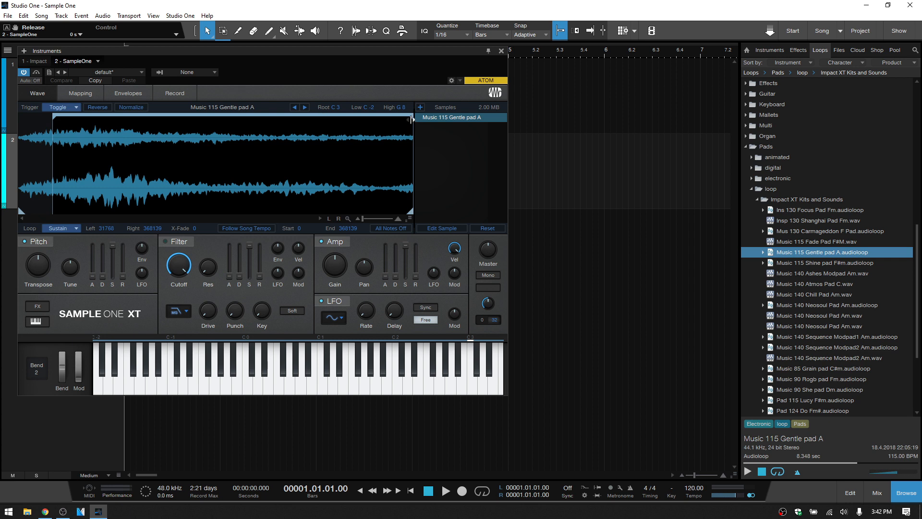
pyautogui.moveTo(412, 119); pyautogui.dragTo(91, 128)
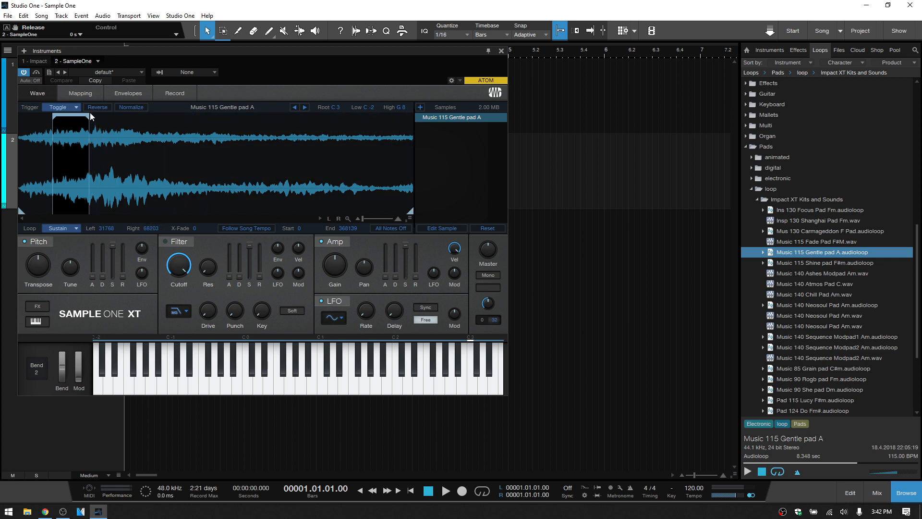
pyautogui.moveTo(91, 116)
pyautogui.mouseDown()
pyautogui.moveTo(165, 117)
pyautogui.moveTo(94, 117)
pyautogui.mouseUp()
# - Audition the sustained loop with the computer keyboard and set its crossfade to 453
pyautogui.press('capslock')
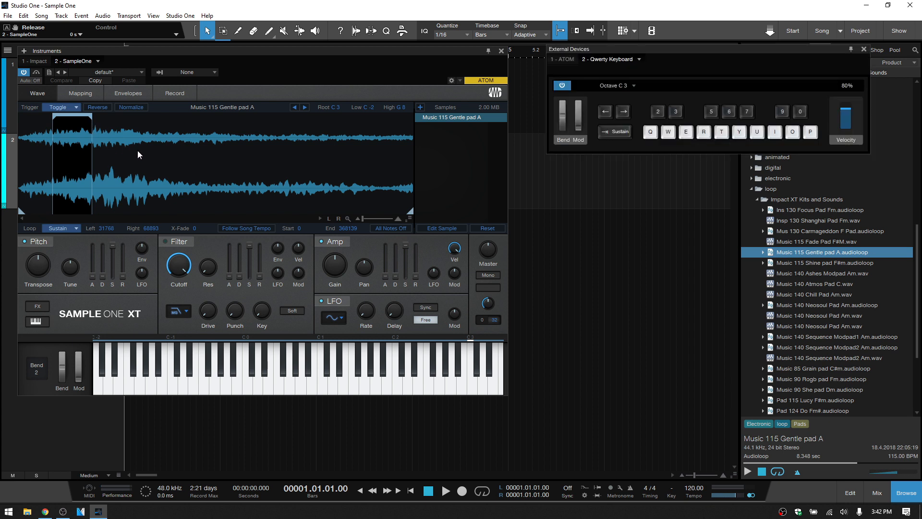
pyautogui.press('q')
pyautogui.press('q')
pyautogui.press('q')
pyautogui.moveTo(194, 228); pyautogui.dragTo(196, 162)
pyautogui.moveTo(197, 227); pyautogui.dragTo(200, 170)
pyautogui.moveTo(196, 228); pyautogui.dragTo(198, 178)
pyautogui.moveTo(197, 229); pyautogui.dragTo(197, 165)
# - Return the trigger mode to Normal and audition the pad with the Sustain loop
pyautogui.click(76, 106)
pyautogui.click(79, 229)
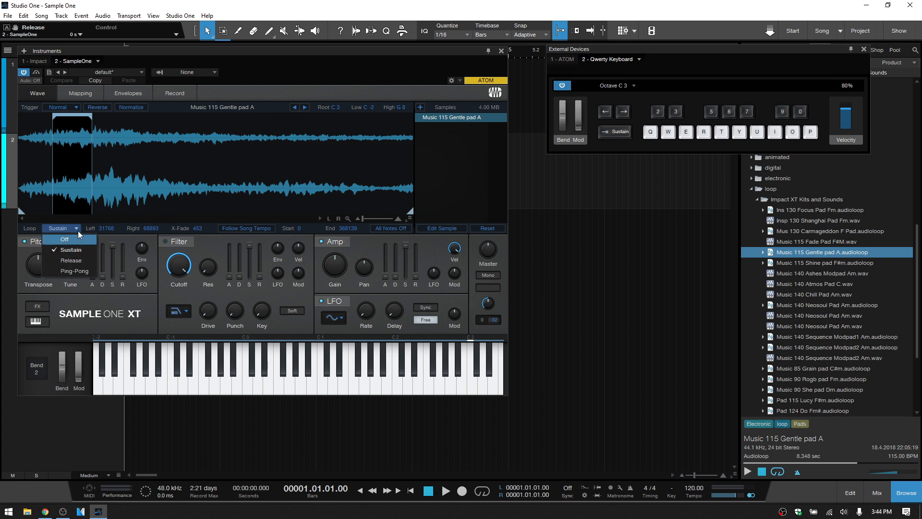
pyautogui.click(77, 229)
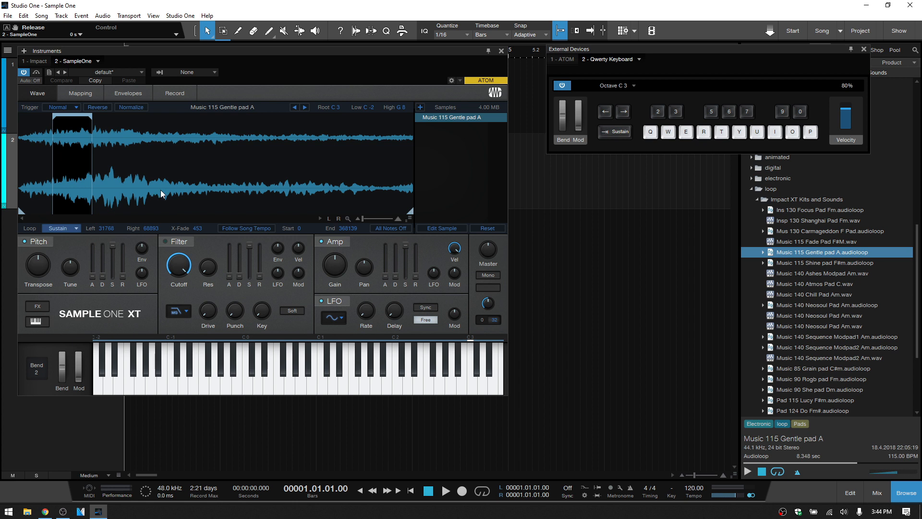
pyautogui.press('q')
# - Set the amp envelope release to 2.263 s and audition the looped pad's tail
pyautogui.moveTo(415, 277); pyautogui.dragTo(416, 225)
pyautogui.moveTo(416, 216); pyautogui.dragTo(413, 225)
pyautogui.press('q')
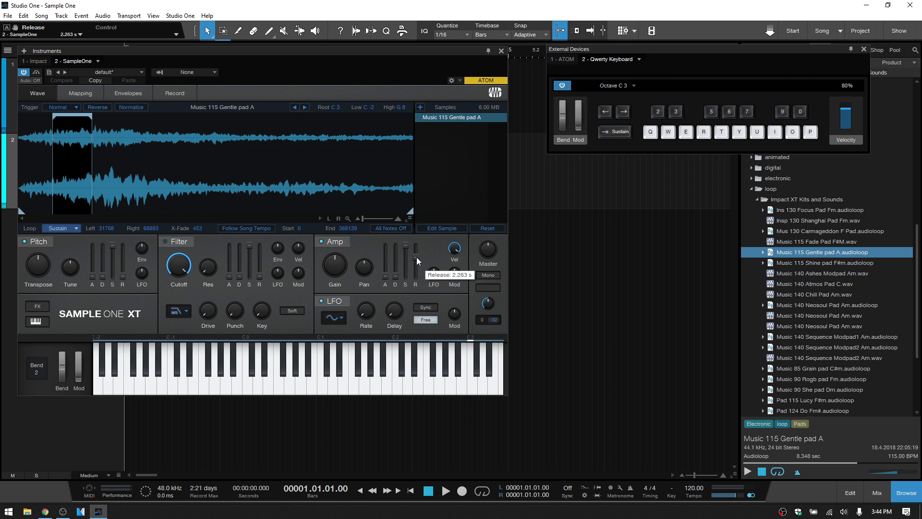
# - Change the loop mode to Release and audition the pad
pyautogui.click(77, 229)
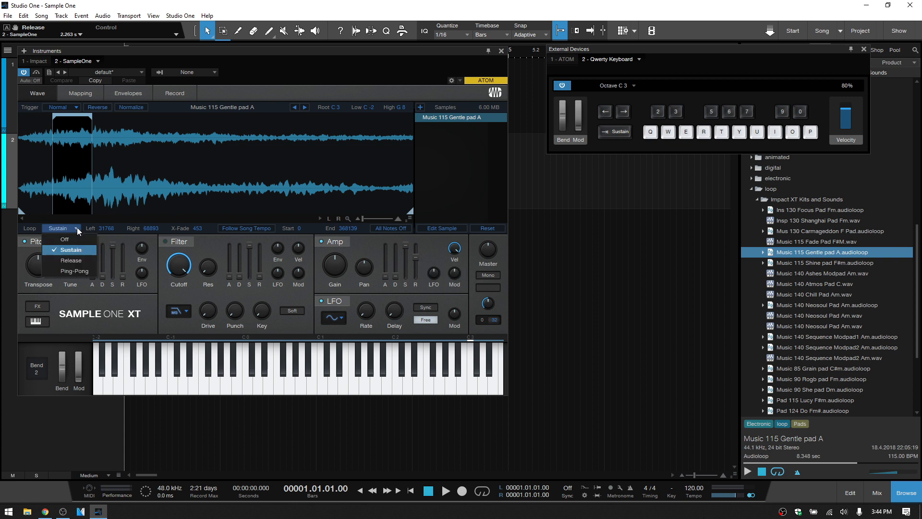
pyautogui.click(73, 261)
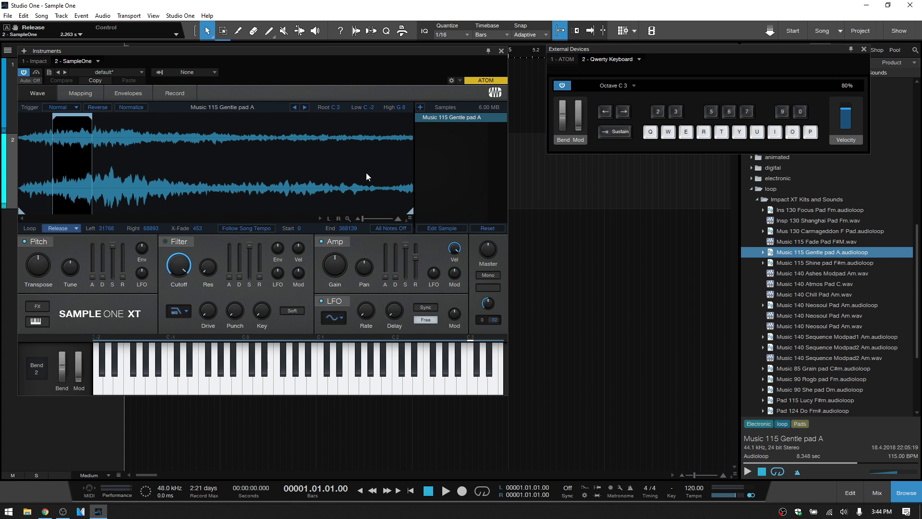
pyautogui.press('q')
# - Audition the pad with the Ping-Pong loop mode, and turn looping off
pyautogui.click(77, 228)
pyautogui.click(73, 271)
pyautogui.press('q')
pyautogui.click(76, 228)
pyautogui.click(65, 244)
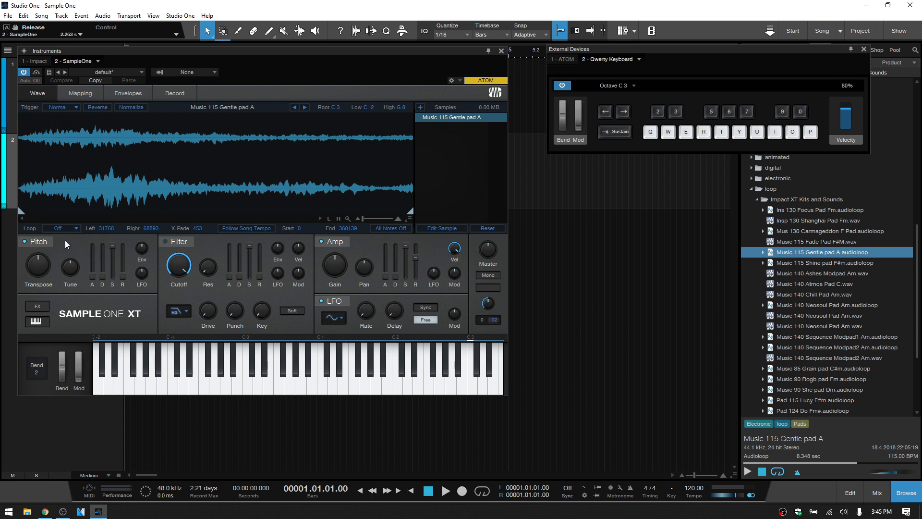
# - Audition the pad with Reverse, and try Normalize before switching it off
pyautogui.click(76, 105)
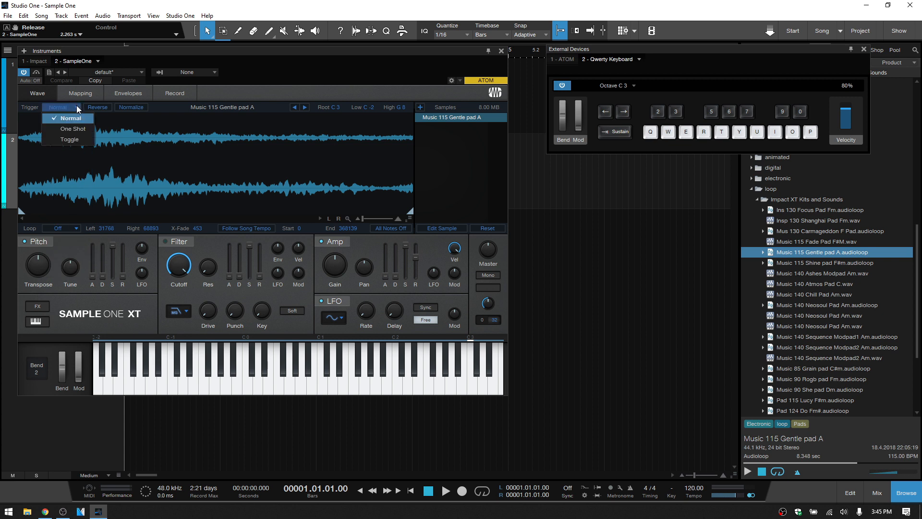
pyautogui.click(153, 135)
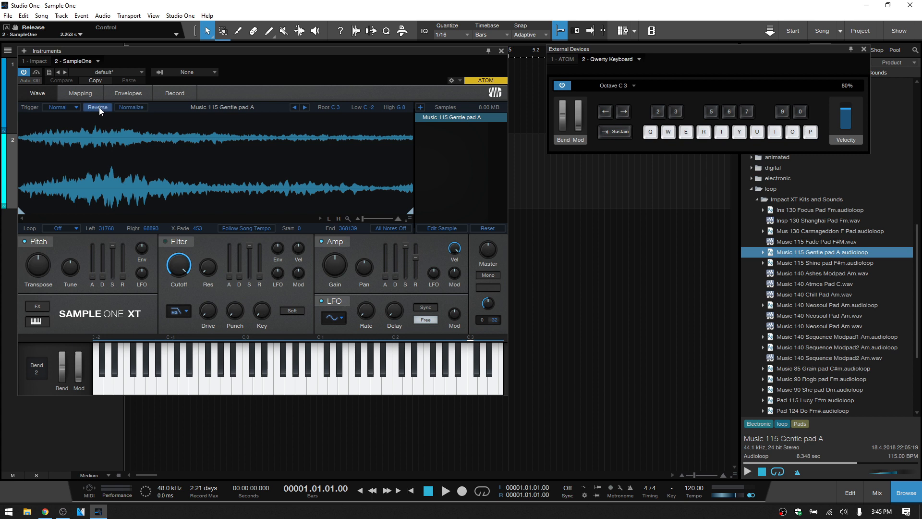
pyautogui.press('q')
pyautogui.click(130, 106)
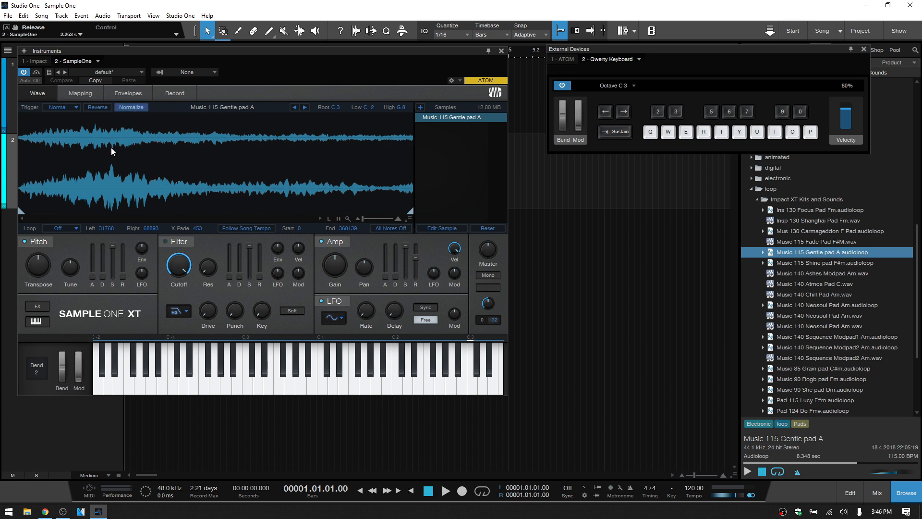
pyautogui.click(132, 107)
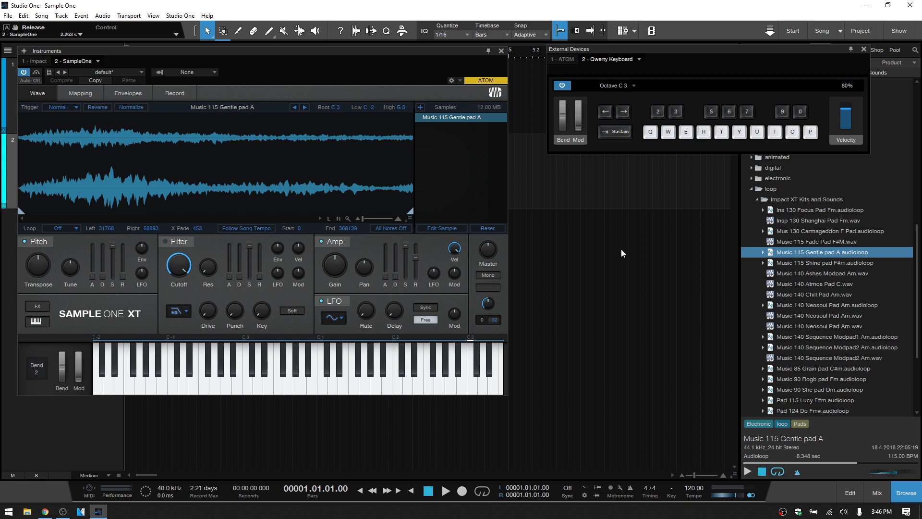
# - Advance the sampler to the next sample in the folder, and replace it with 808 Heat 003.wav from the 808 Heat folder
pyautogui.click(305, 108)
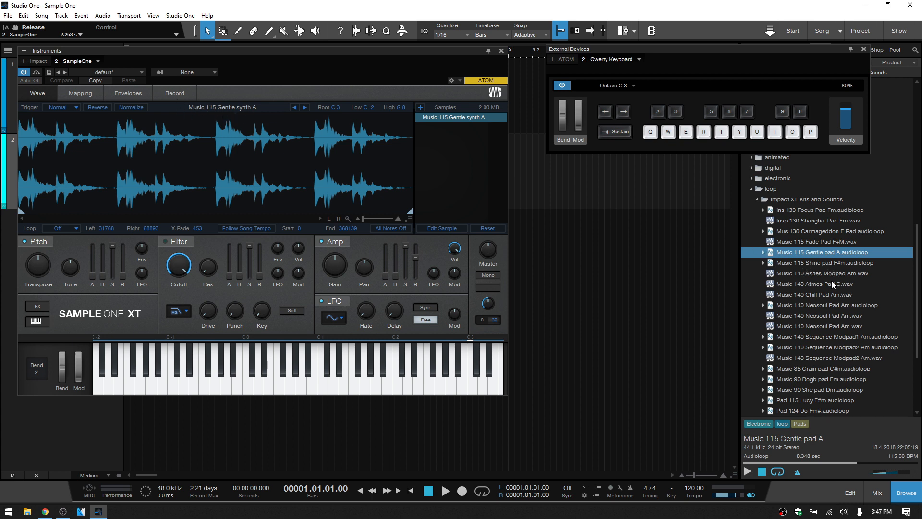
pyautogui.moveTo(719, 46); pyautogui.dragTo(691, 50)
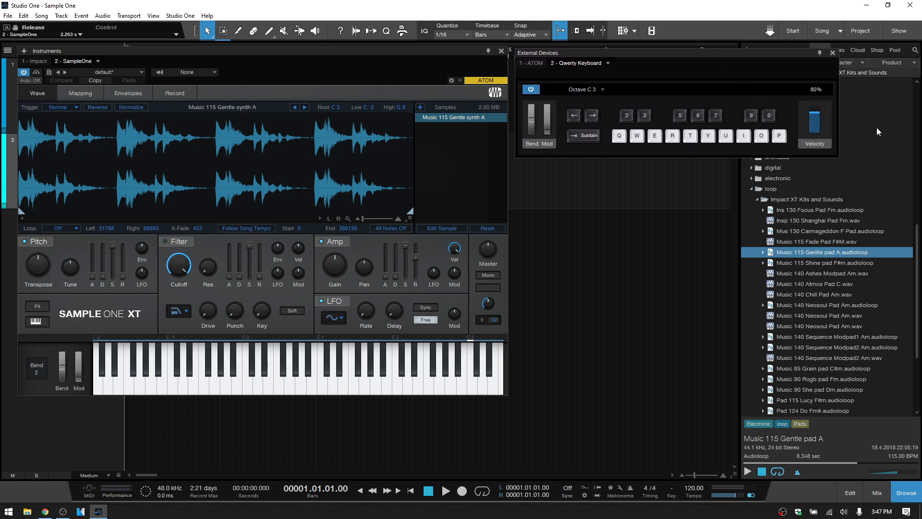
pyautogui.press('capslock')
pyautogui.click(839, 50)
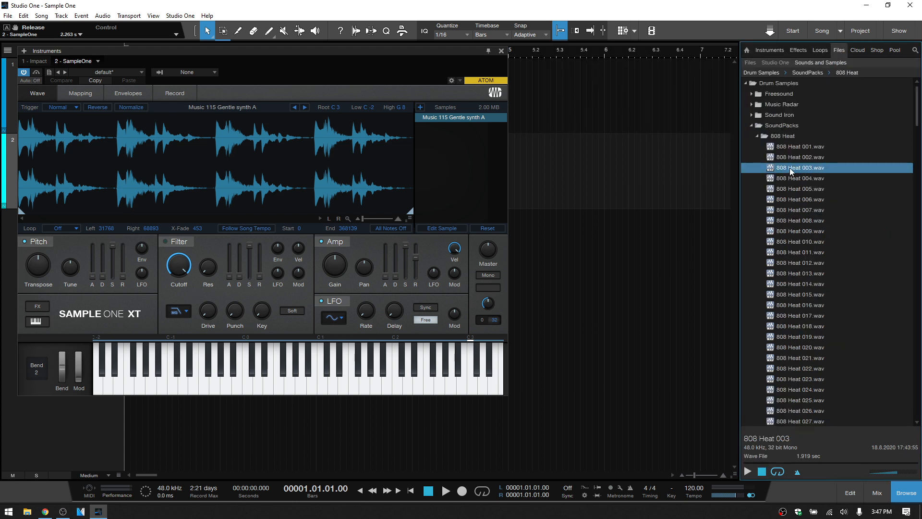
pyautogui.moveTo(789, 168); pyautogui.dragTo(220, 183)
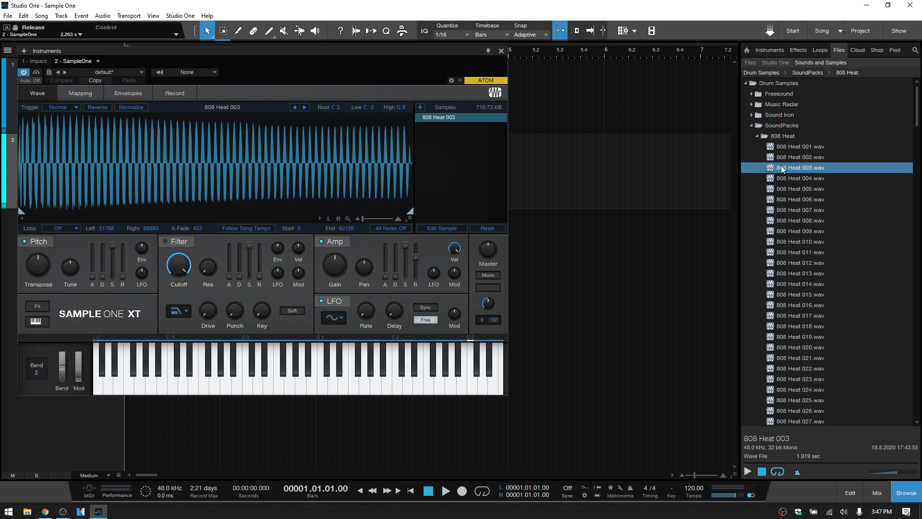
# - Step the sampler forward through the folder to 808 Heat 005 and back to 808 Heat 003
pyautogui.click(305, 107)
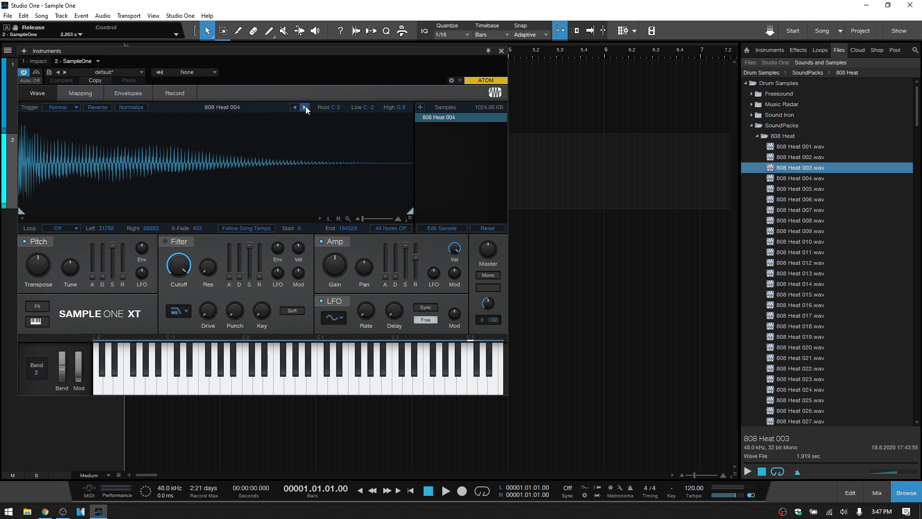
pyautogui.click(305, 107)
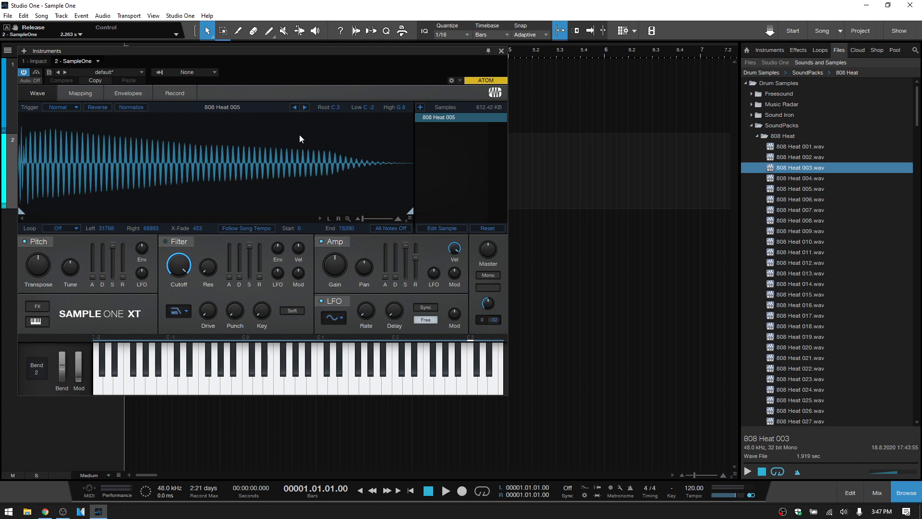
pyautogui.click(294, 108)
pyautogui.click(294, 107)
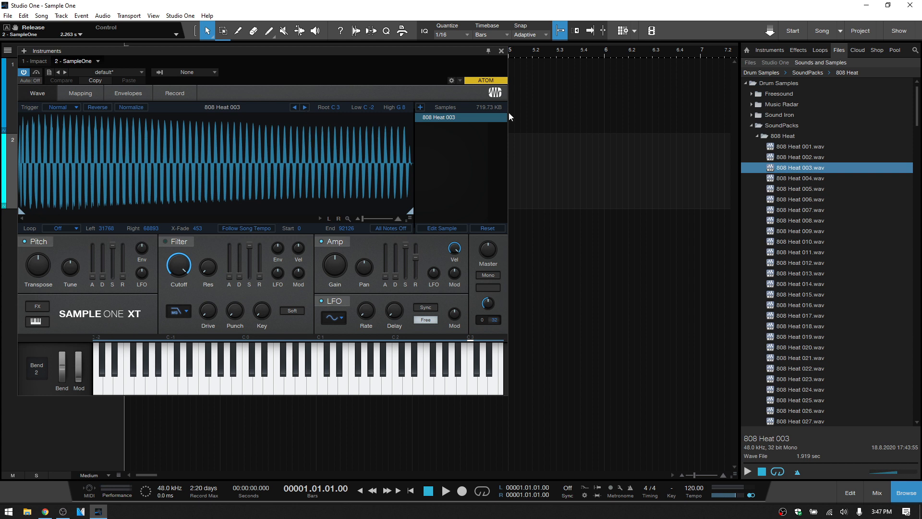
# - Replace the 808 sample with Music 115 Gentle pad A.audioloop from the loop library
pyautogui.click(820, 50)
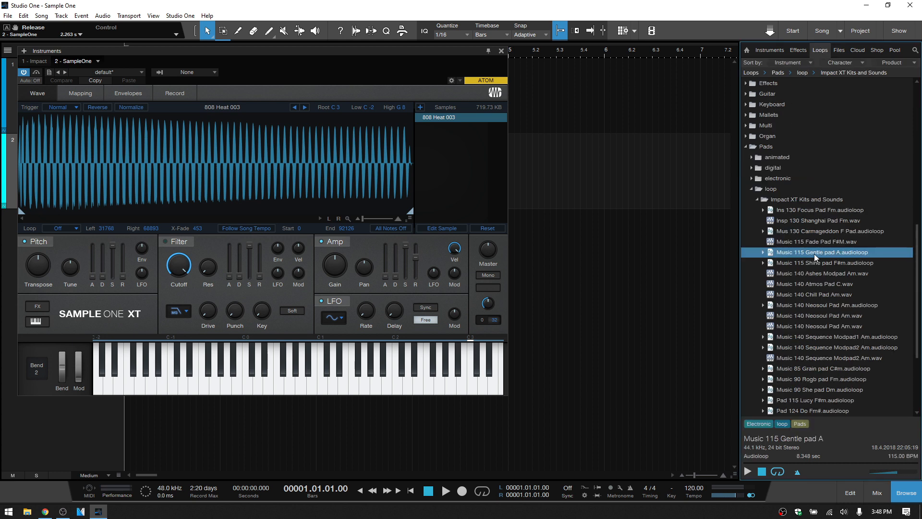
pyautogui.moveTo(815, 252); pyautogui.dragTo(208, 166)
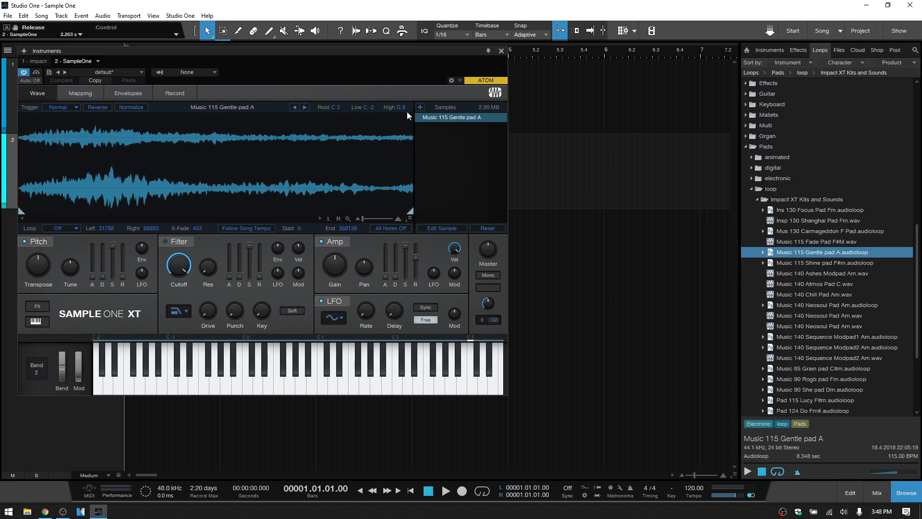
# - Trim the pad's playback range to start at sample 73799 and end at 157477, and audition it
pyautogui.moveTo(22, 208)
pyautogui.mouseDown()
pyautogui.moveTo(113, 214)
pyautogui.moveTo(100, 216)
pyautogui.mouseUp()
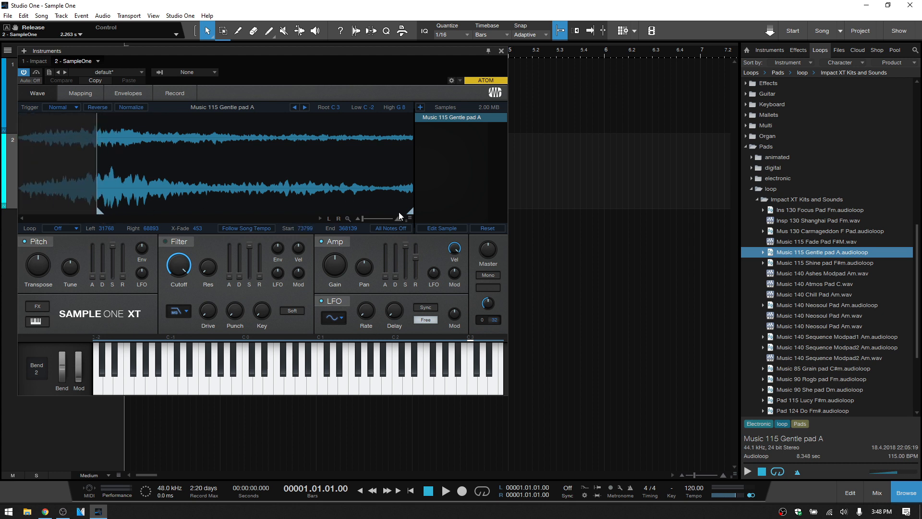
pyautogui.moveTo(410, 212)
pyautogui.mouseDown()
pyautogui.moveTo(145, 204)
pyautogui.moveTo(183, 199)
pyautogui.mouseUp()
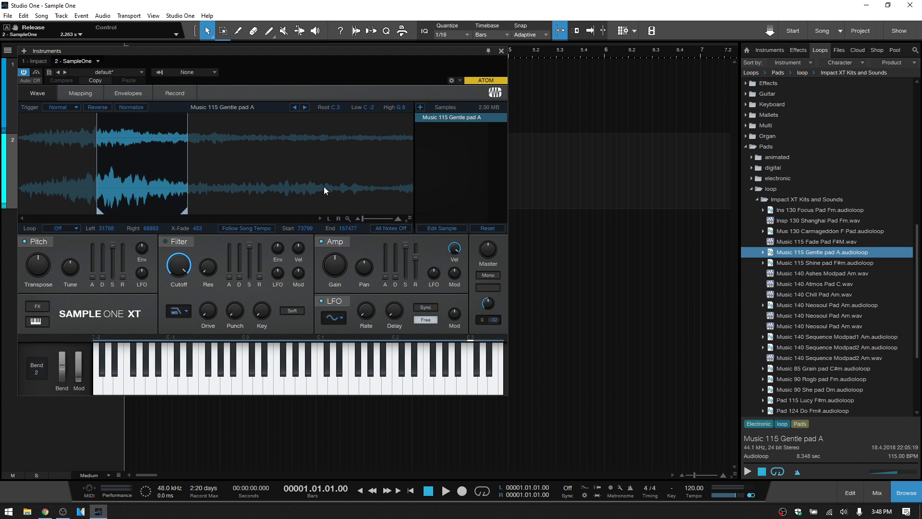
pyautogui.press('capslock')
pyautogui.press('q')
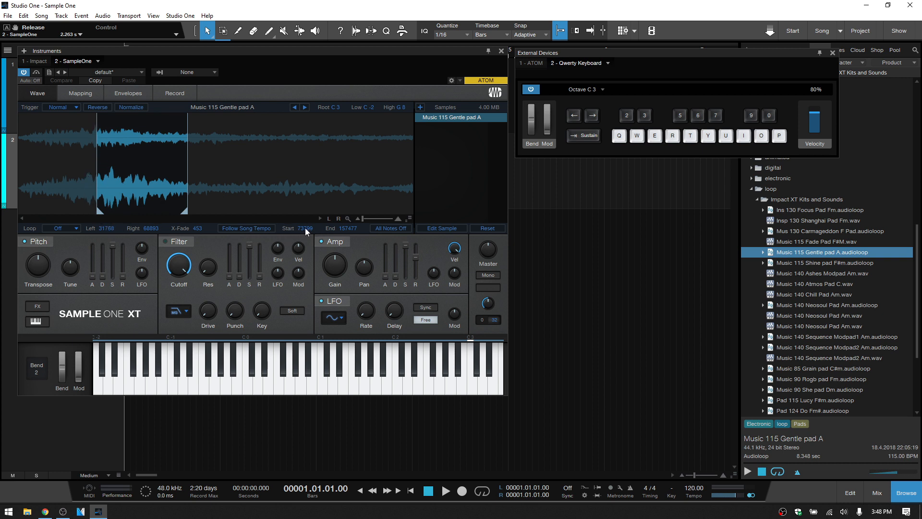
# - Nudge the pad's playback start to sample 73871 and its end to 157471, and set the loop mode to Sustain
pyautogui.moveTo(305, 232)
pyautogui.mouseDown()
pyautogui.moveTo(305, 3)
pyautogui.moveTo(321, 390)
pyautogui.moveTo(313, 497)
pyautogui.moveTo(291, 77)
pyautogui.moveTo(288, 320)
pyautogui.moveTo(308, 191)
pyautogui.mouseUp()
pyautogui.moveTo(350, 139)
pyautogui.mouseDown()
pyautogui.moveTo(344, 60)
pyautogui.moveTo(324, 361)
pyautogui.moveTo(310, 428)
pyautogui.moveTo(337, 3)
pyautogui.moveTo(322, 361)
pyautogui.moveTo(336, 340)
pyautogui.moveTo(344, 230)
pyautogui.moveTo(357, 232)
pyautogui.mouseUp()
pyautogui.click(76, 227)
pyautogui.click(71, 250)
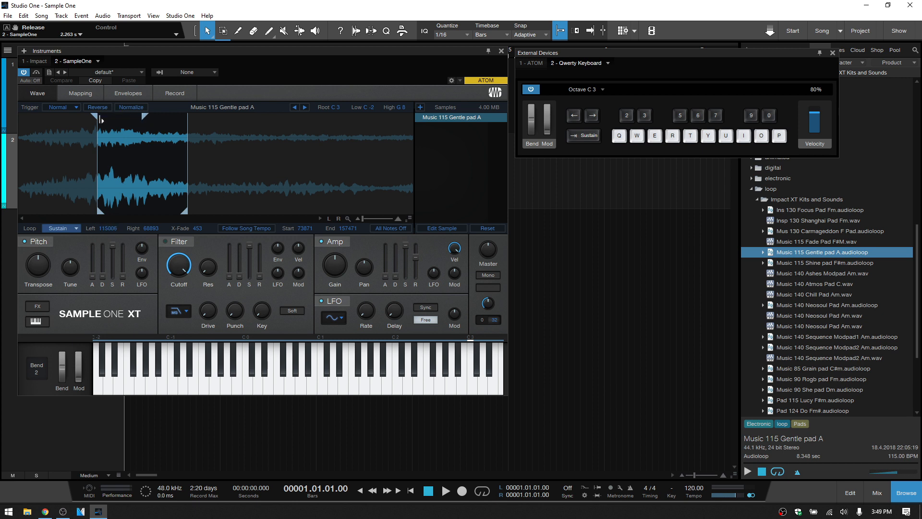
# - Set the sustain loop to samples 107899–148573 with the playback end at 185229, and turn looping off
pyautogui.moveTo(95, 118)
pyautogui.mouseDown()
pyautogui.moveTo(275, 134)
pyautogui.moveTo(117, 123)
pyautogui.moveTo(132, 123)
pyautogui.mouseUp()
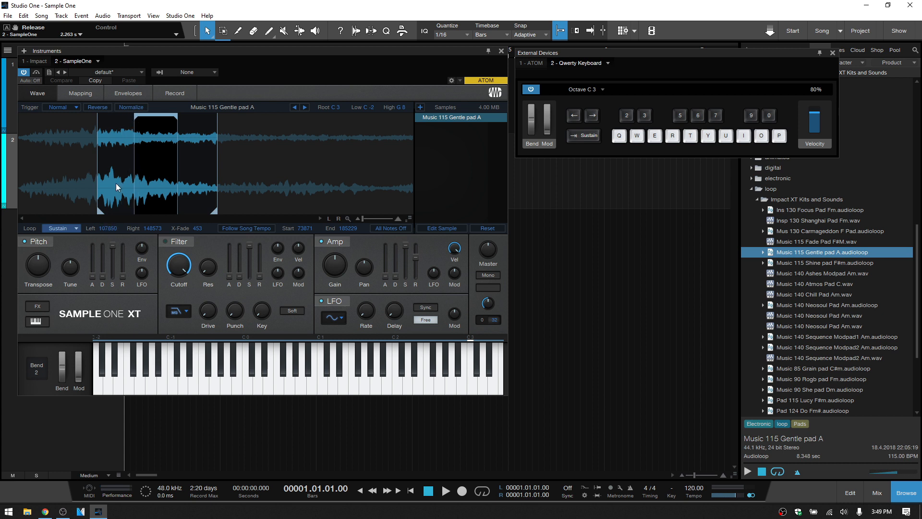
pyautogui.moveTo(107, 230)
pyautogui.mouseDown()
pyautogui.moveTo(117, 62)
pyautogui.moveTo(92, 434)
pyautogui.moveTo(110, 60)
pyautogui.moveTo(106, 164)
pyautogui.moveTo(111, 212)
pyautogui.moveTo(124, 227)
pyautogui.mouseUp()
pyautogui.click(206, 239)
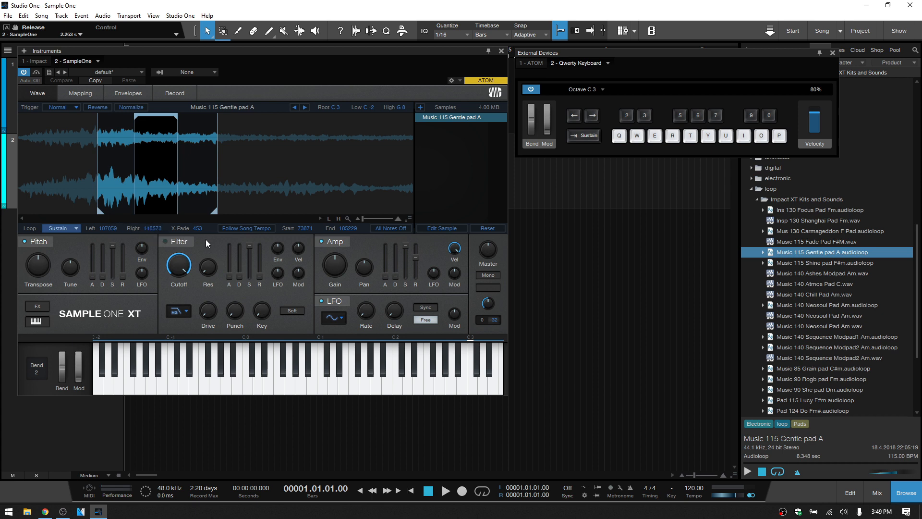
pyautogui.click(77, 227)
pyautogui.click(65, 239)
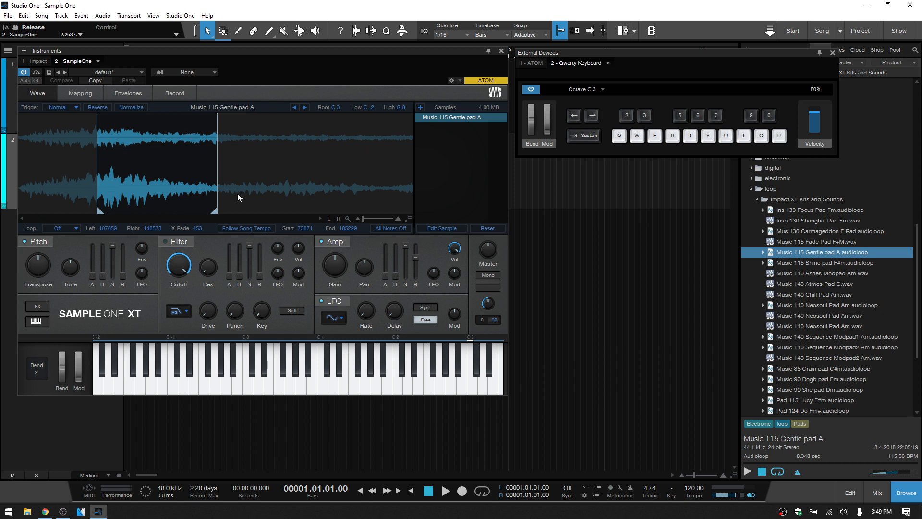
# - Zoom the waveform to the trimmed range, audition it, and examine the range's start and end points up close
pyautogui.click(347, 219)
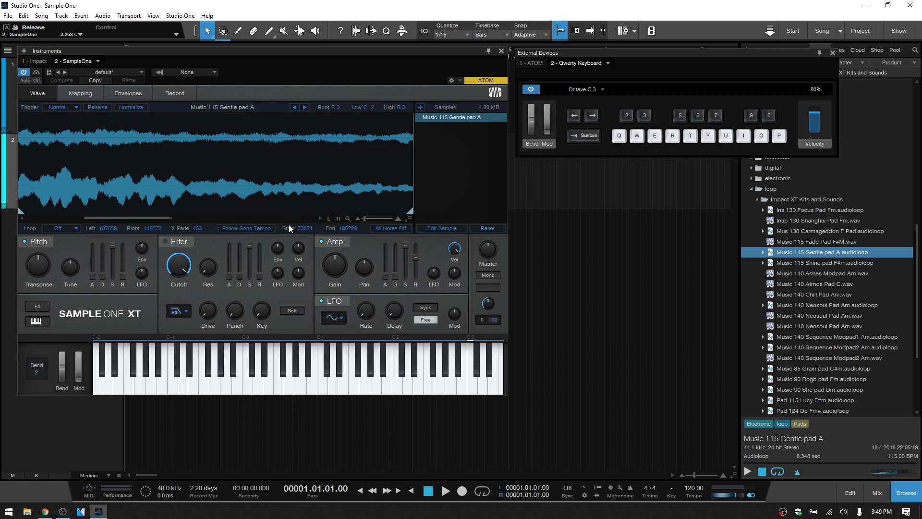
pyautogui.press('q')
pyautogui.click(348, 218)
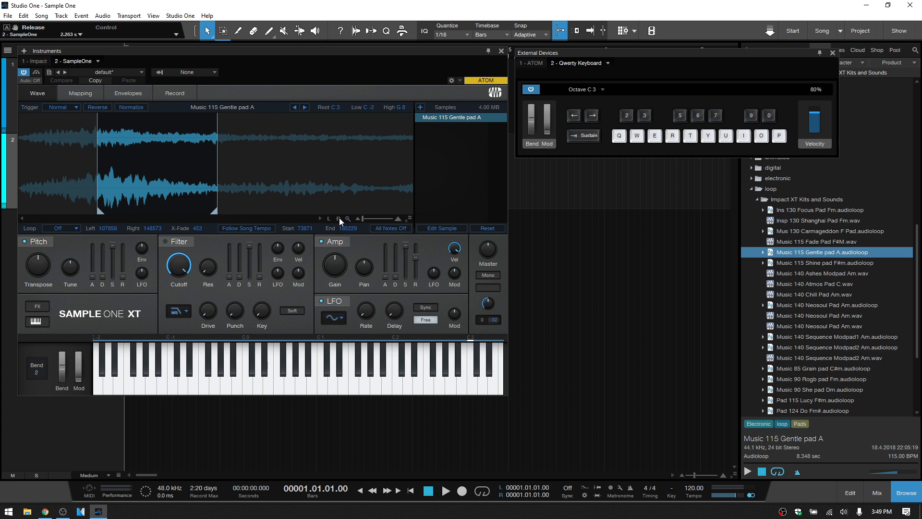
pyautogui.moveTo(167, 154); pyautogui.dragTo(151, 268)
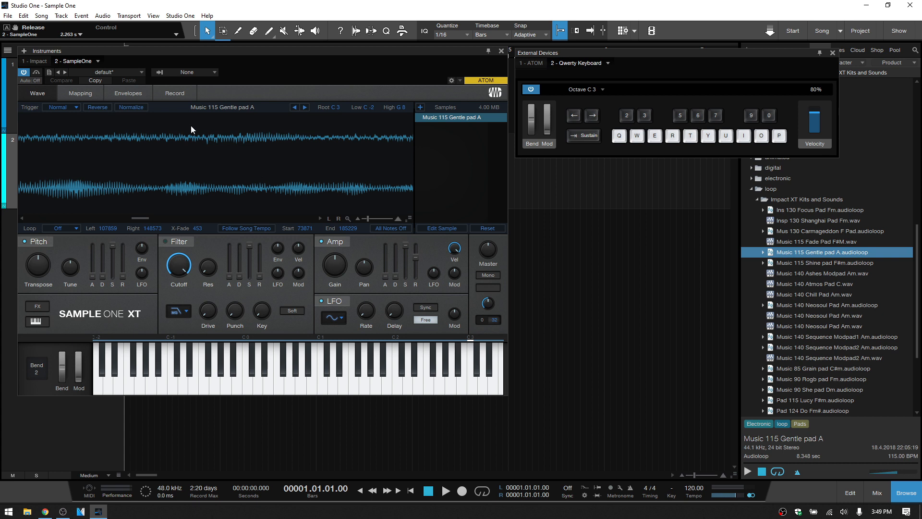
pyautogui.click(328, 219)
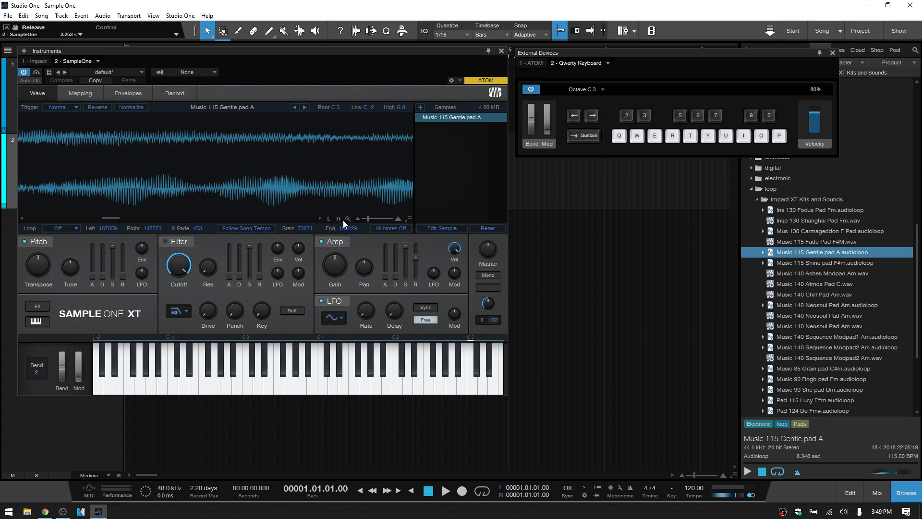
pyautogui.click(339, 218)
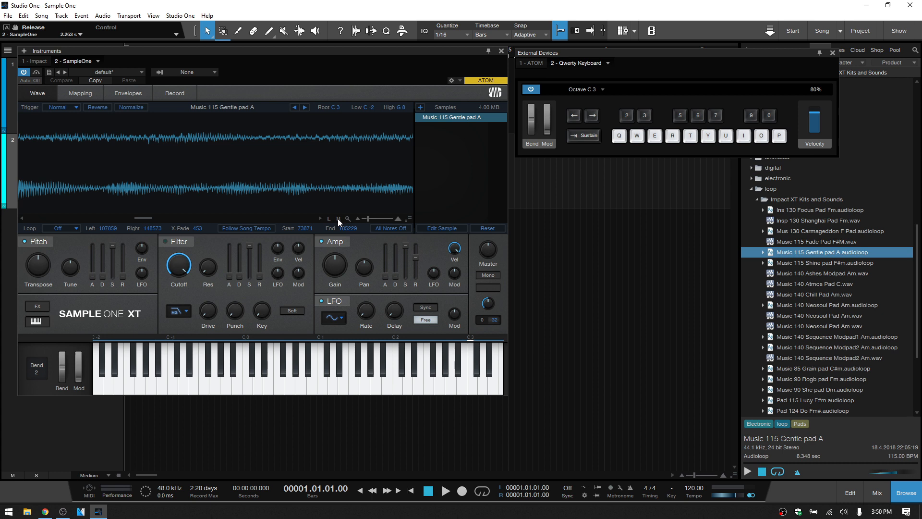
pyautogui.click(346, 218)
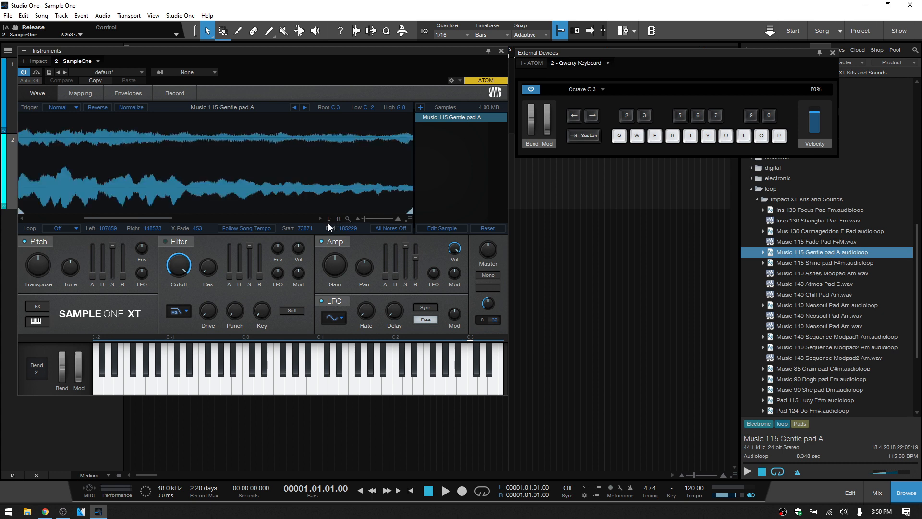
pyautogui.click(329, 219)
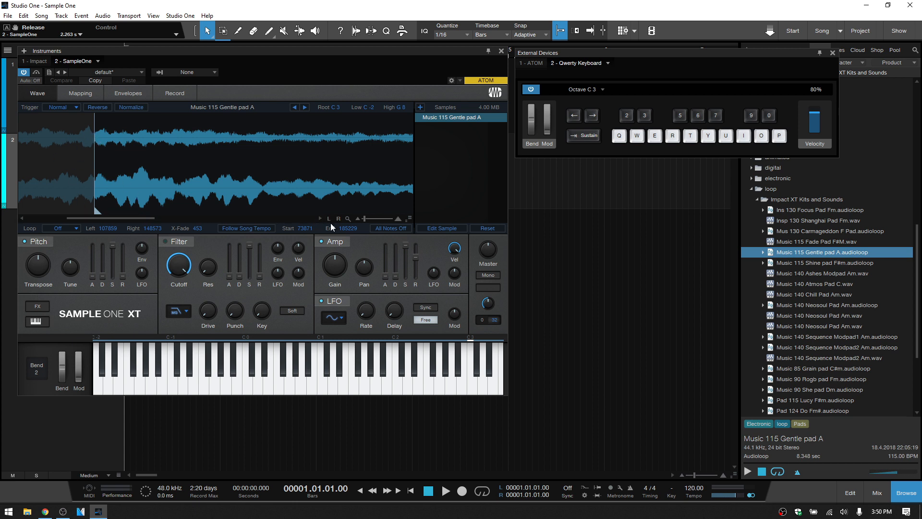
pyautogui.click(339, 219)
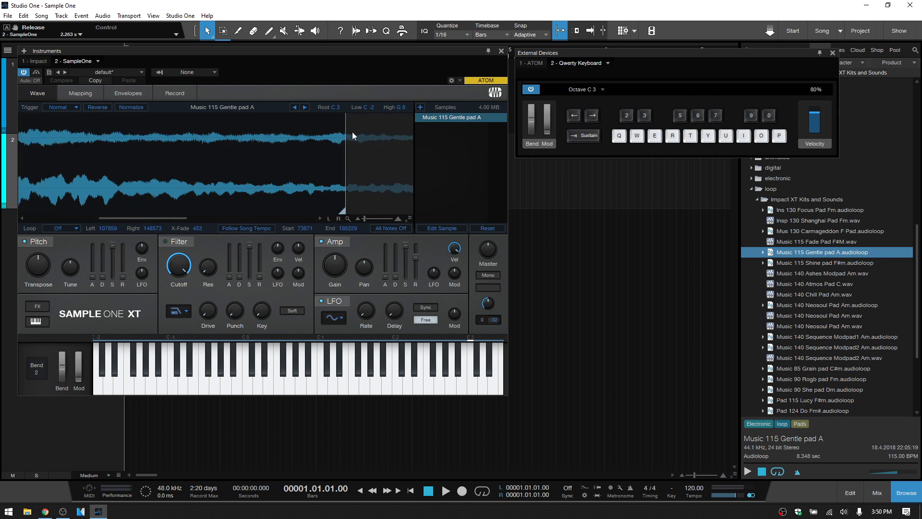
# - Fine-tune the pad's playback end point to about sample 185998 on the magnified waveform
pyautogui.click(329, 219)
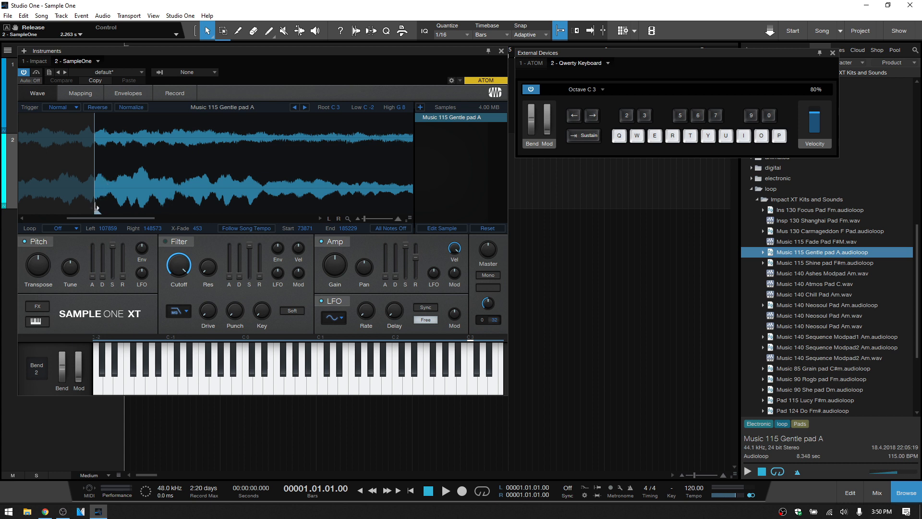
pyautogui.click(339, 218)
pyautogui.moveTo(344, 208); pyautogui.dragTo(346, 207)
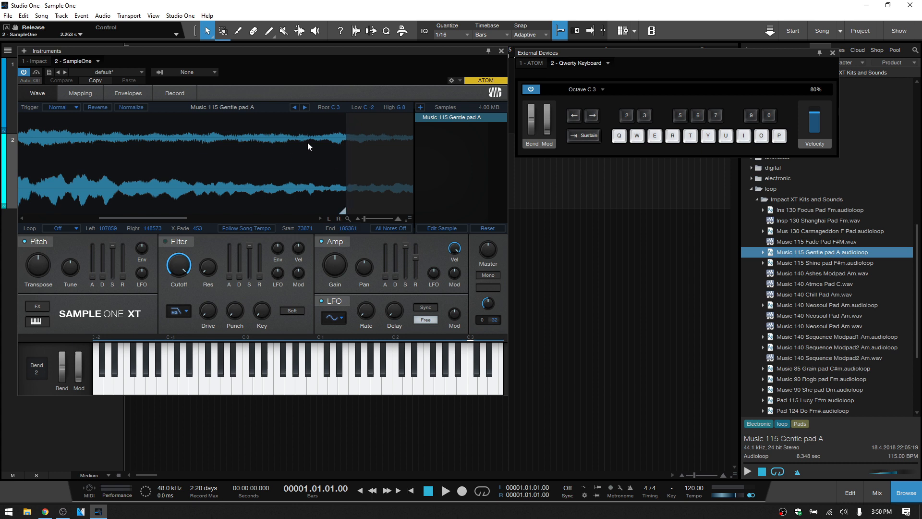
pyautogui.moveTo(362, 189)
pyautogui.mouseDown()
pyautogui.moveTo(361, 171)
pyautogui.moveTo(328, 265)
pyautogui.mouseUp()
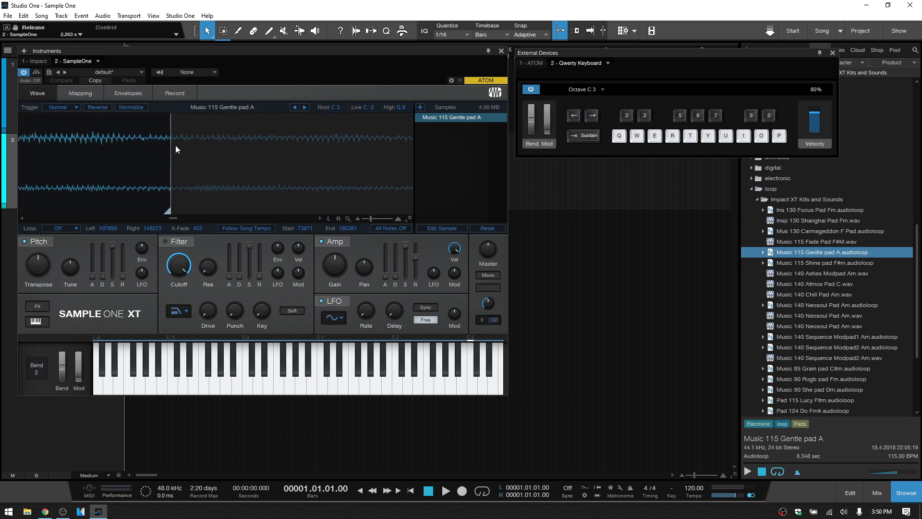
pyautogui.moveTo(186, 196)
pyautogui.mouseDown()
pyautogui.moveTo(232, 187)
pyautogui.moveTo(366, 200)
pyautogui.moveTo(149, 195)
pyautogui.moveTo(276, 217)
pyautogui.mouseUp()
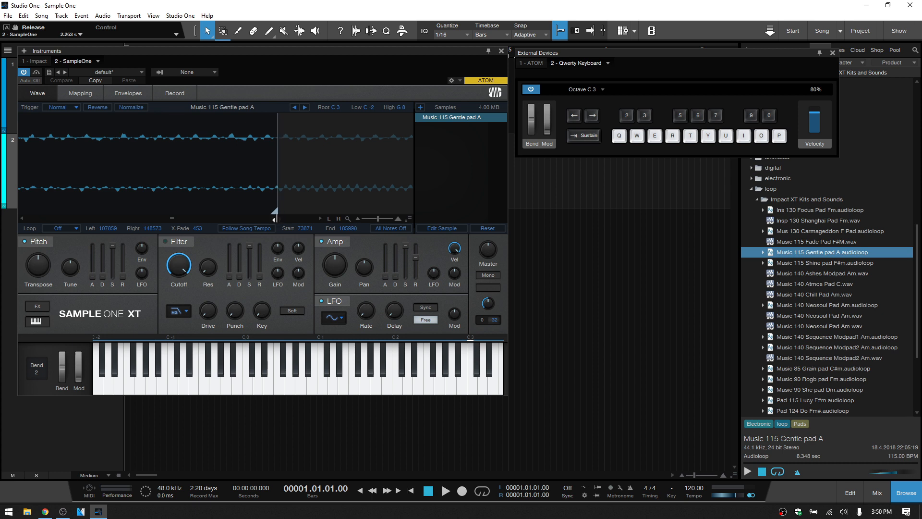
pyautogui.moveTo(297, 151); pyautogui.dragTo(317, 203)
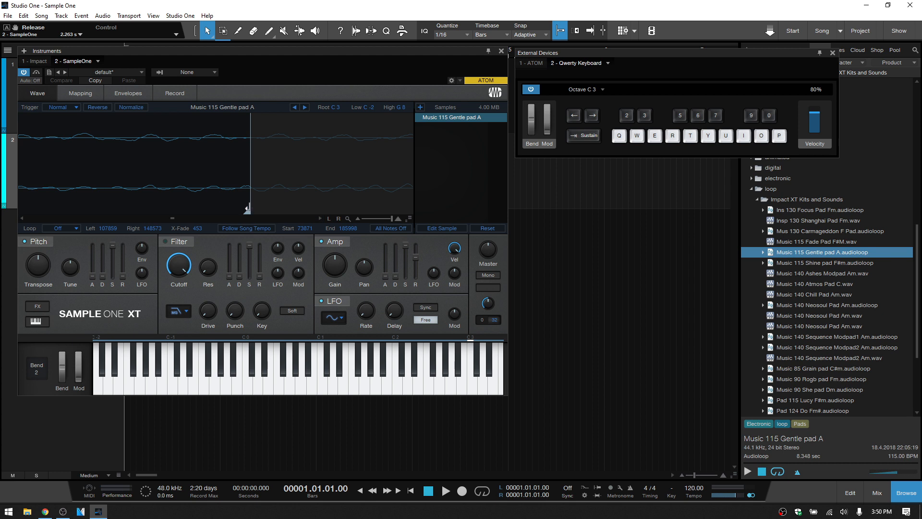
pyautogui.moveTo(249, 212)
pyautogui.mouseDown()
pyautogui.moveTo(289, 212)
pyautogui.moveTo(248, 210)
pyautogui.moveTo(289, 155)
pyautogui.moveTo(298, 55)
pyautogui.mouseUp()
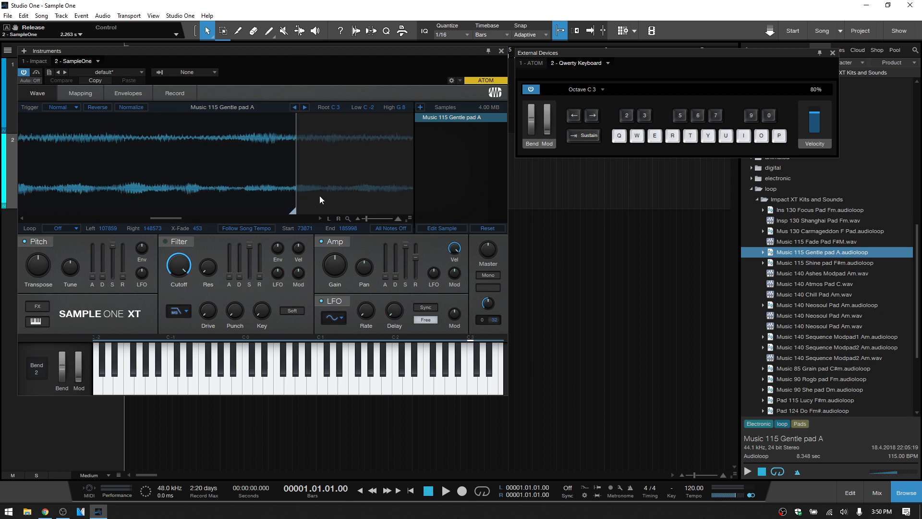
# - Zoom the pad's waveform in and out to inspect the trimmed range
pyautogui.moveTo(320, 197); pyautogui.dragTo(321, 136)
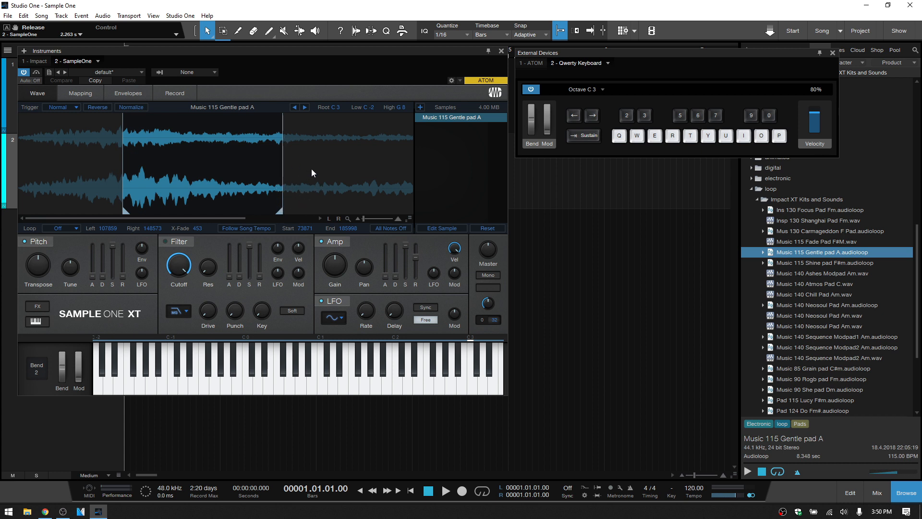
pyautogui.scroll(6, 220, 179)
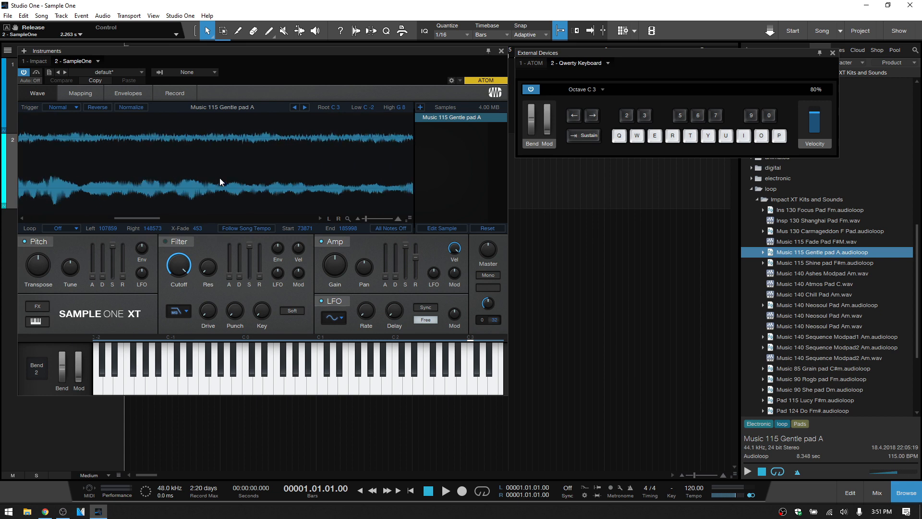
pyautogui.scroll(-5, 220, 178)
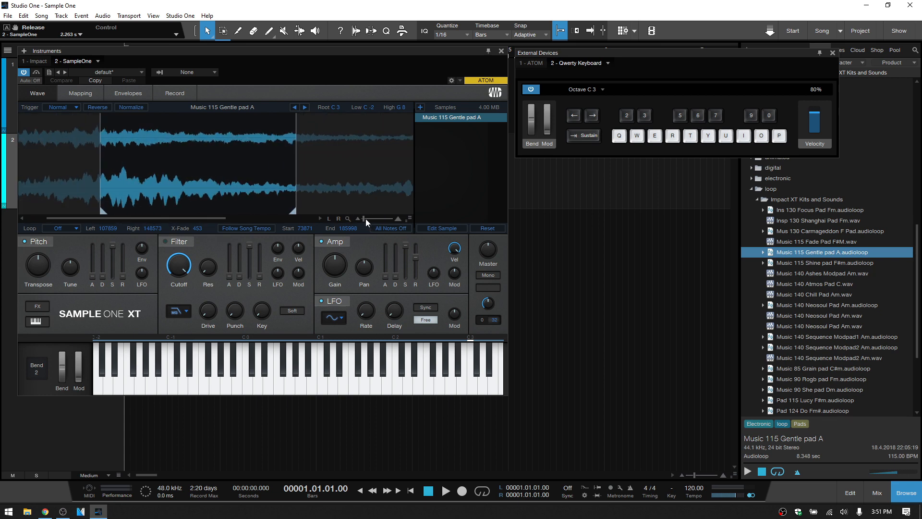
pyautogui.moveTo(365, 218); pyautogui.dragTo(409, 290)
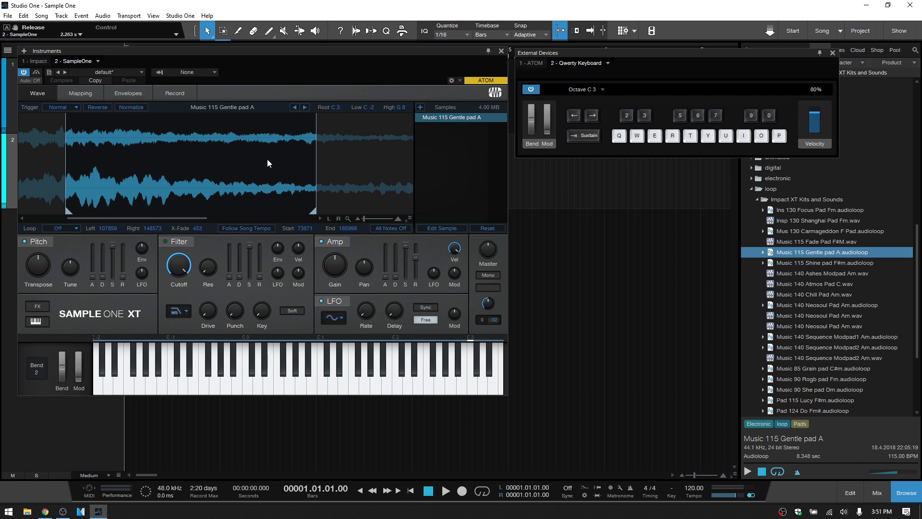
# - Set the pad to One Shot triggering with a playback range from sample 52486 to 229483, audition it and stop all notes
pyautogui.click(75, 108)
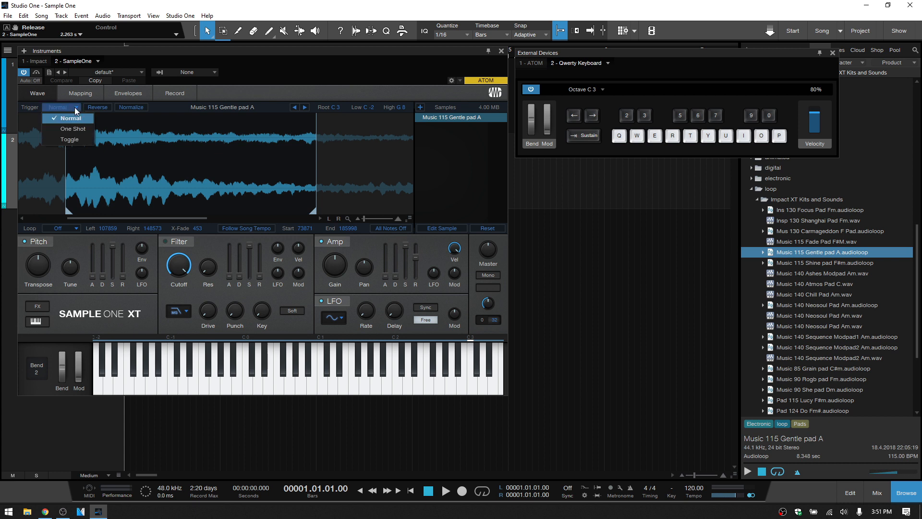
pyautogui.click(73, 135)
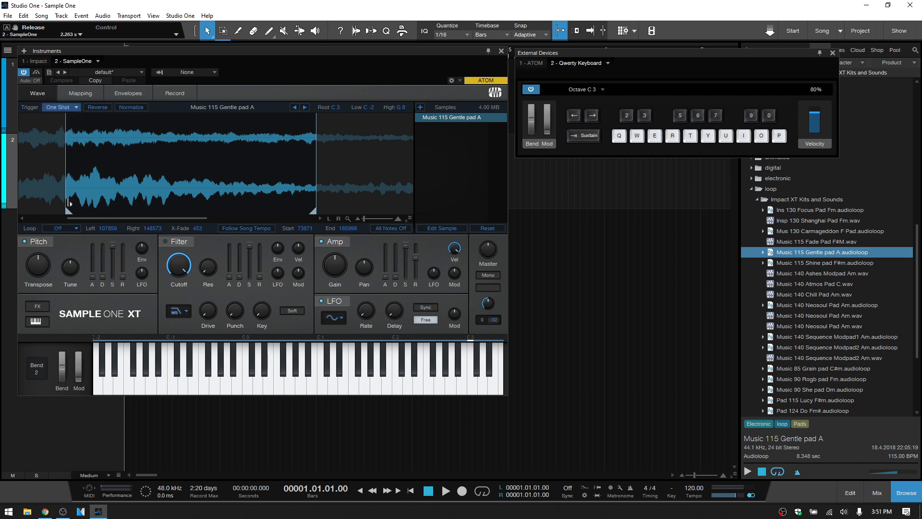
pyautogui.moveTo(68, 210); pyautogui.dragTo(3, 214)
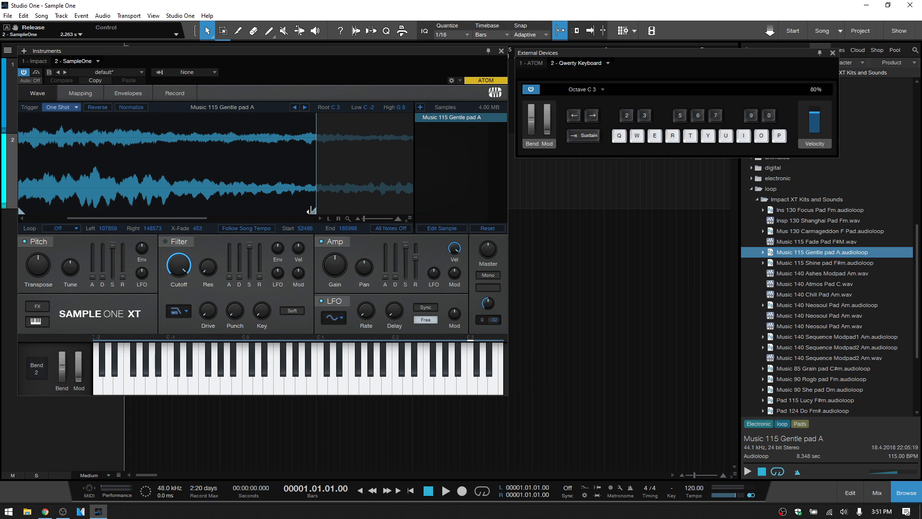
pyautogui.moveTo(312, 211); pyautogui.dragTo(483, 228)
pyautogui.click(290, 390)
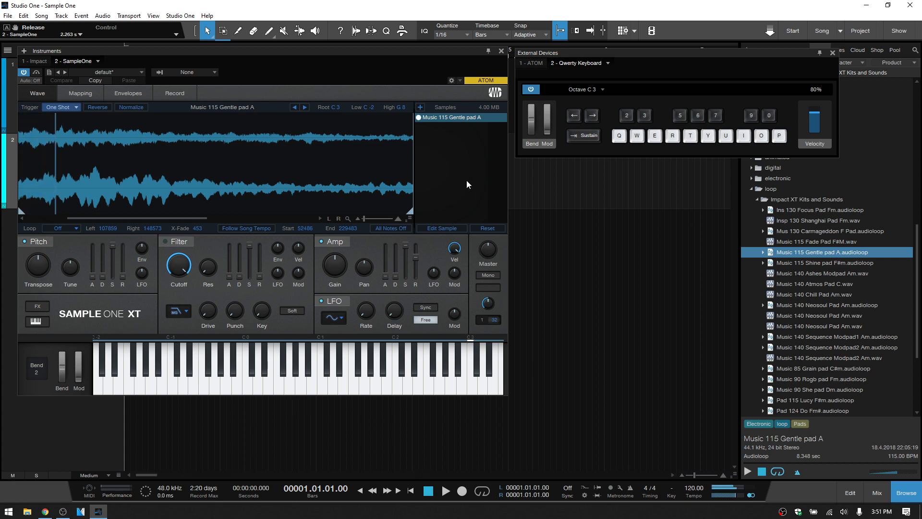
pyautogui.click(389, 230)
# - Add Music 140 Neosoul Pad Am.wav as a second sample and set the shared amp release to 0 s
pyautogui.moveTo(811, 318); pyautogui.dragTo(474, 171)
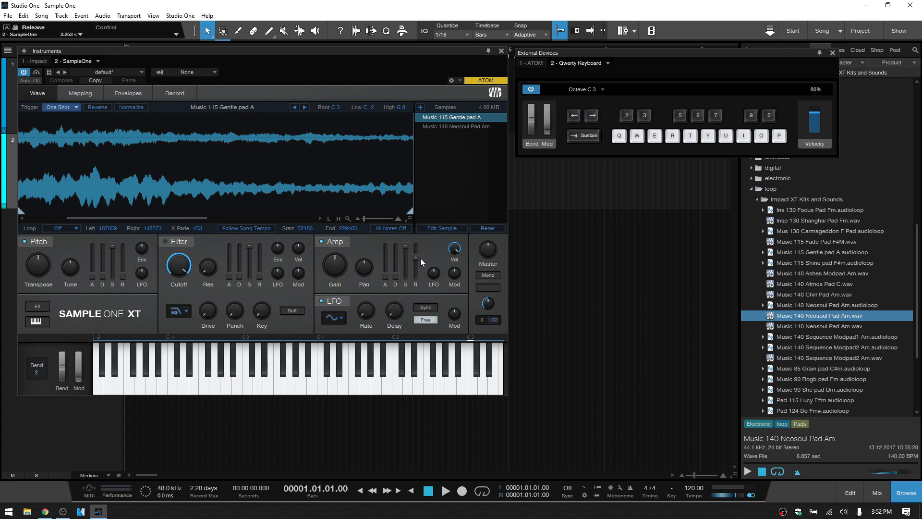
pyautogui.moveTo(416, 261); pyautogui.dragTo(420, 291)
pyautogui.moveTo(419, 335); pyautogui.dragTo(425, 163)
pyautogui.click(455, 127)
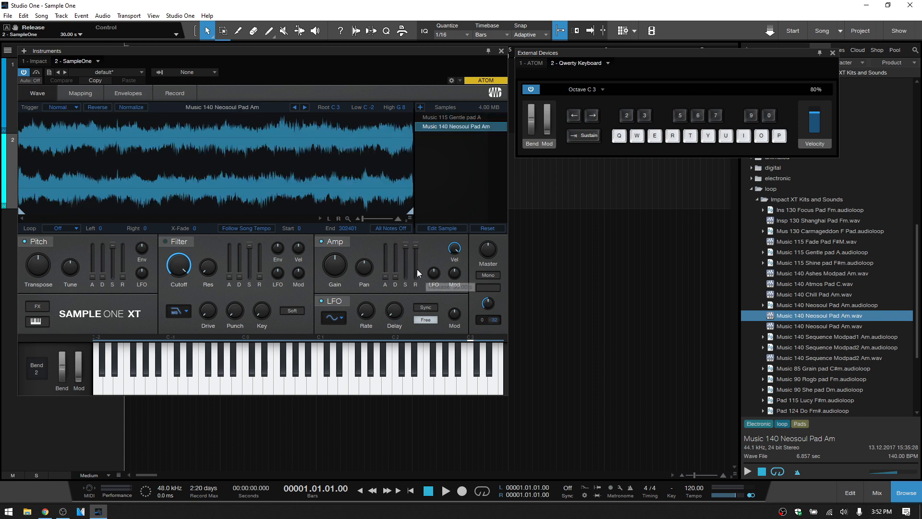
pyautogui.moveTo(416, 246); pyautogui.dragTo(416, 393)
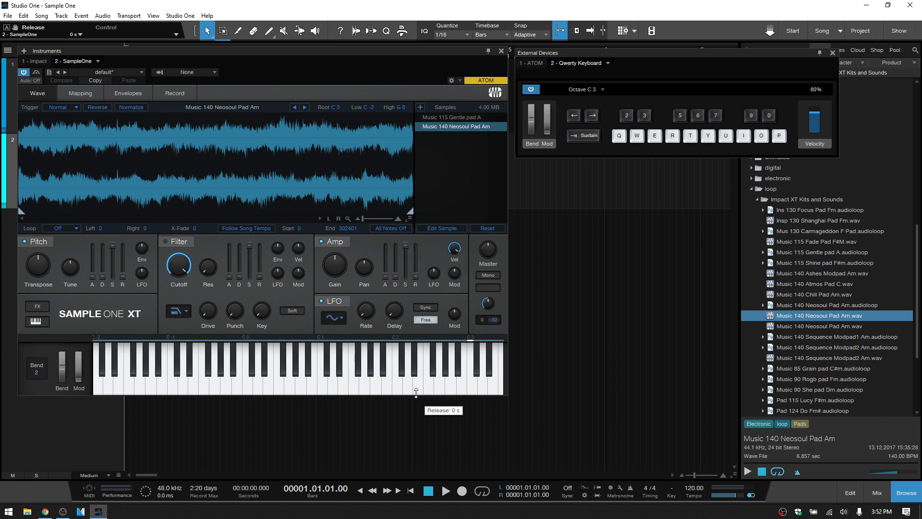
# - Raise the amp release for Music 115 Gentle pad A alone with Edit Sample, and compare it with the Neosoul sample
pyautogui.click(455, 118)
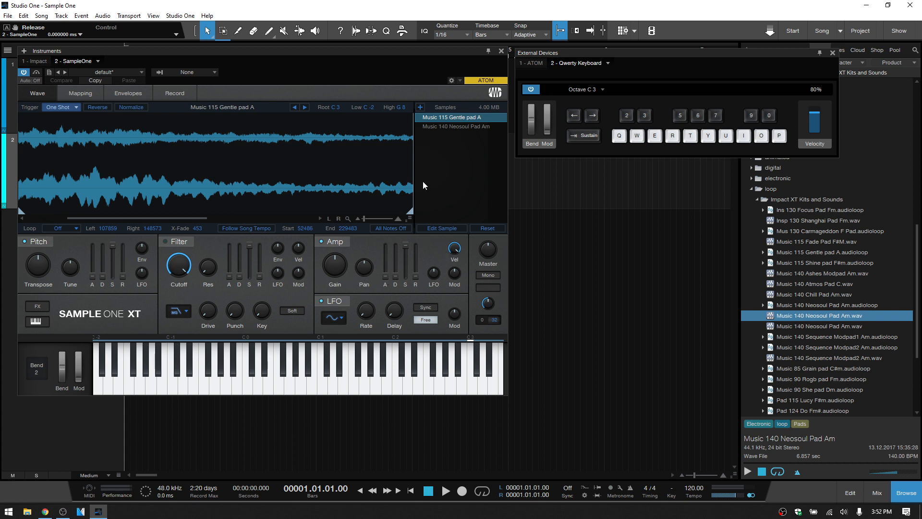
pyautogui.click(441, 230)
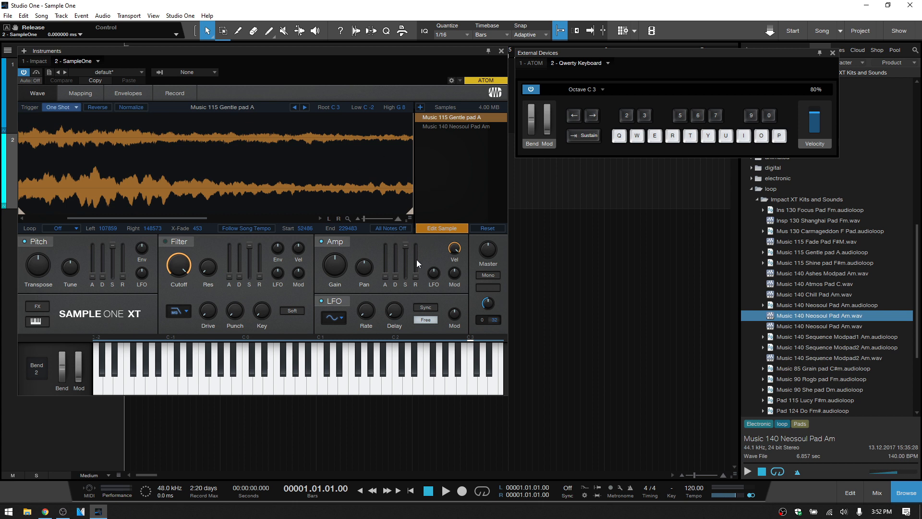
pyautogui.moveTo(416, 281); pyautogui.dragTo(414, 199)
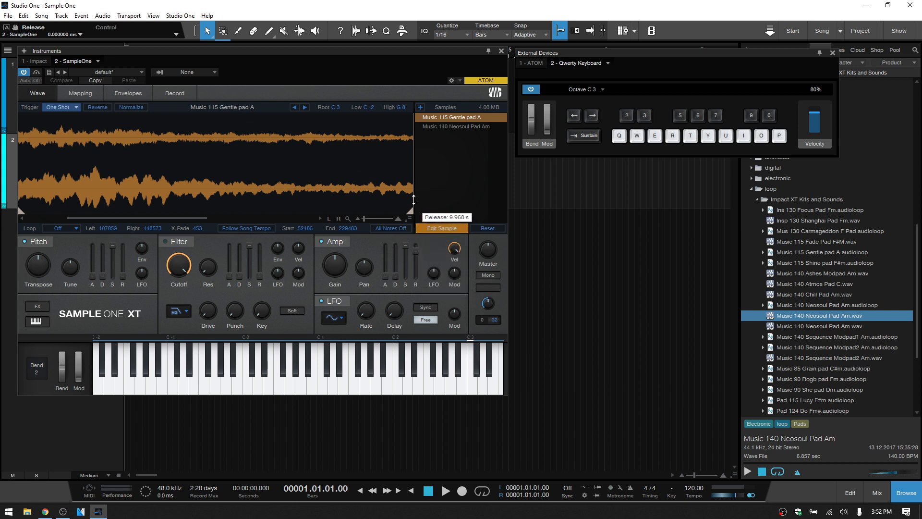
pyautogui.click(446, 229)
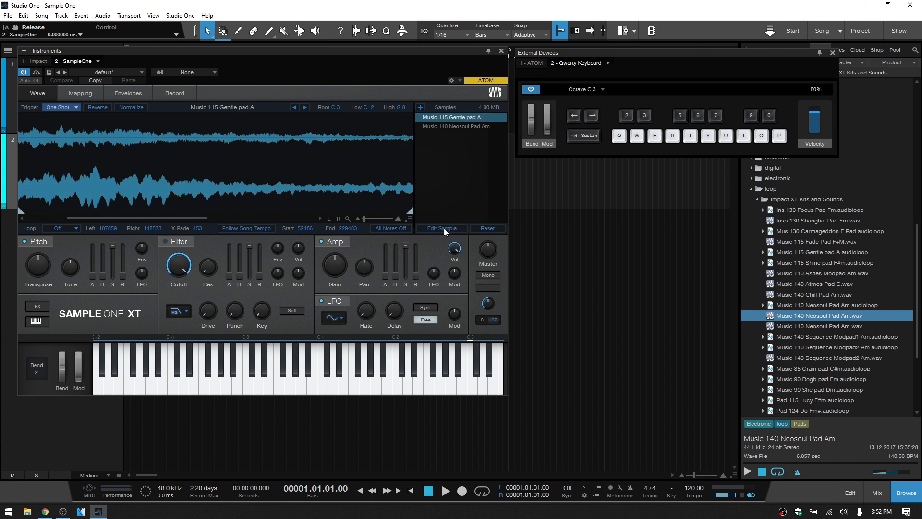
pyautogui.click(455, 127)
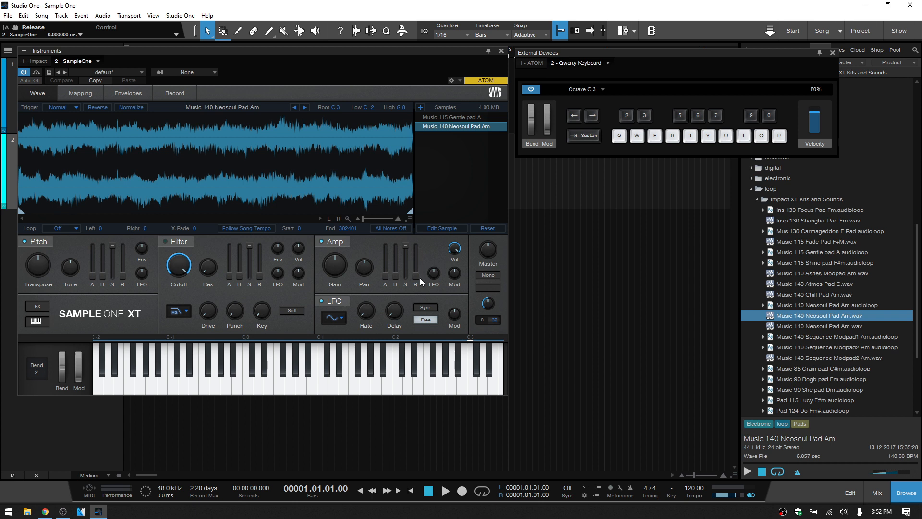
# - Set the amp release of Music 115 Gentle pad A to 0 s with Edit Sample, and leave per-sample editing
pyautogui.click(453, 119)
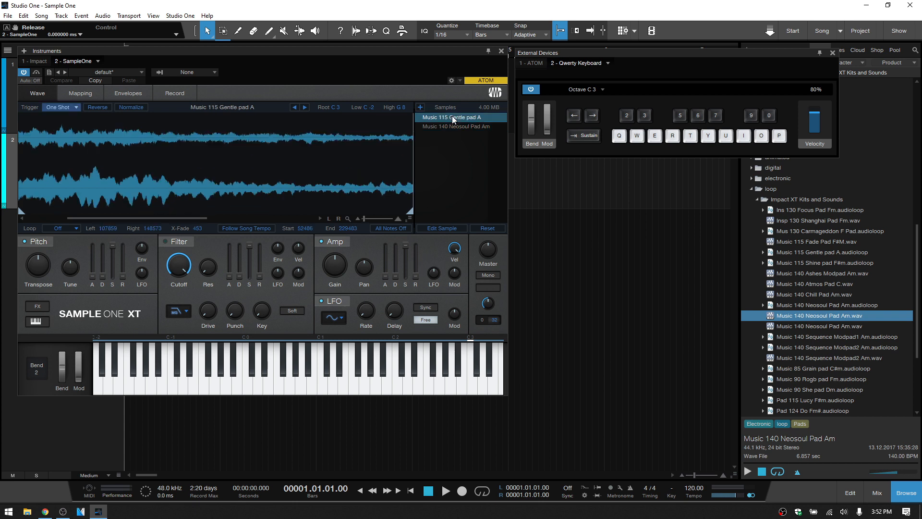
pyautogui.click(442, 229)
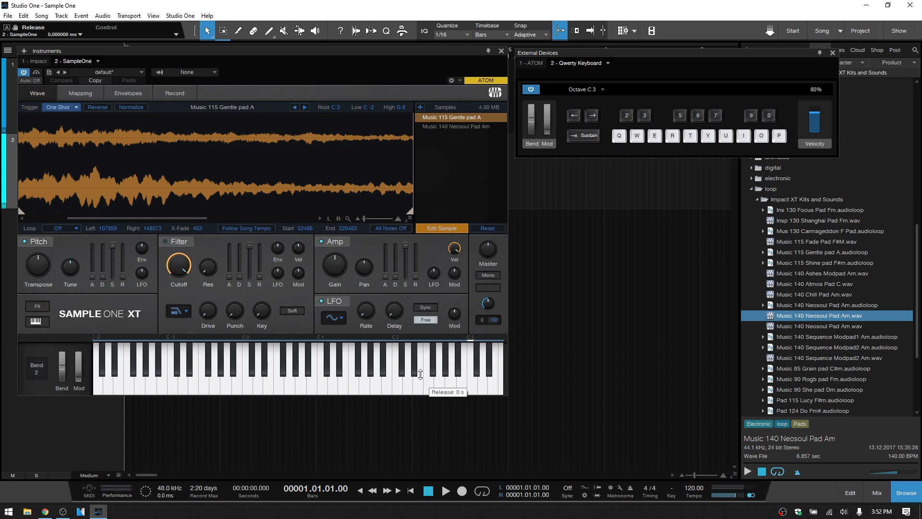
pyautogui.click(442, 228)
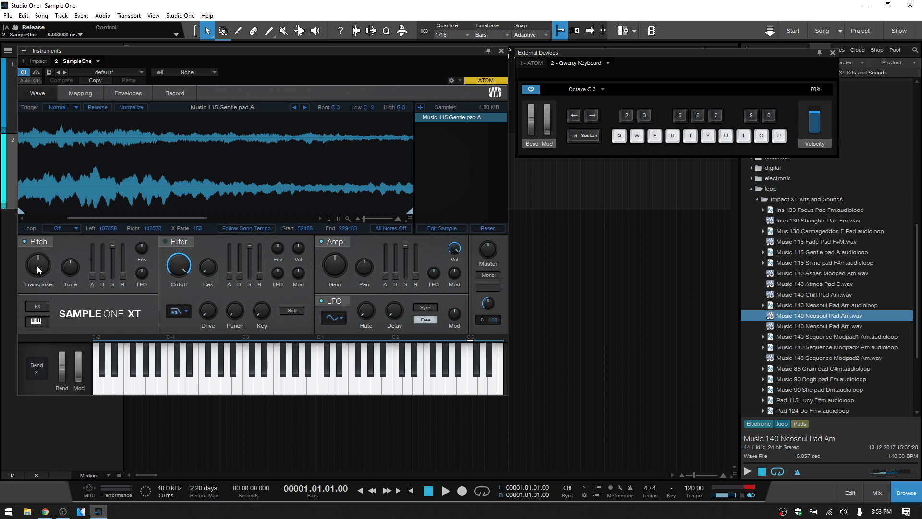
# - Audition Music 115 Gentle pad A at C3 and lower its pitch transposition to -23 semitones
pyautogui.moveTo(37, 270)
pyautogui.press('q')
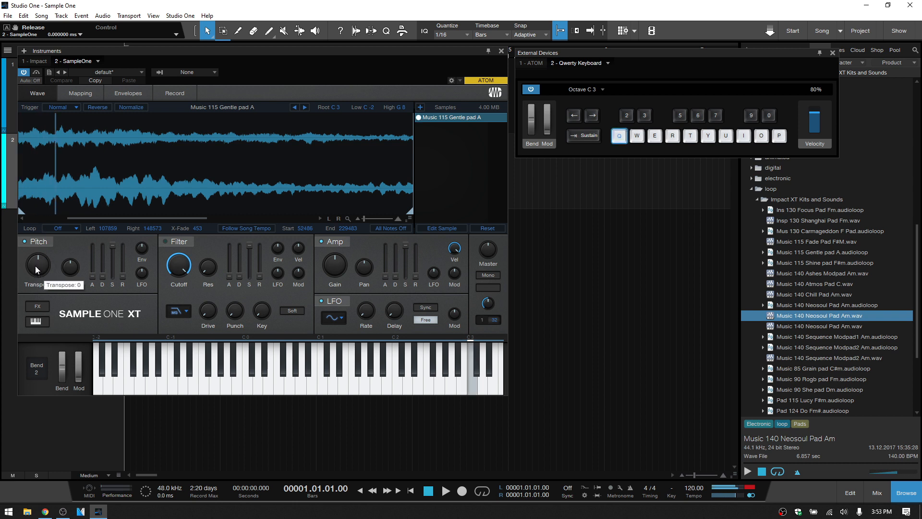
pyautogui.moveTo(37, 270); pyautogui.dragTo(65, 257)
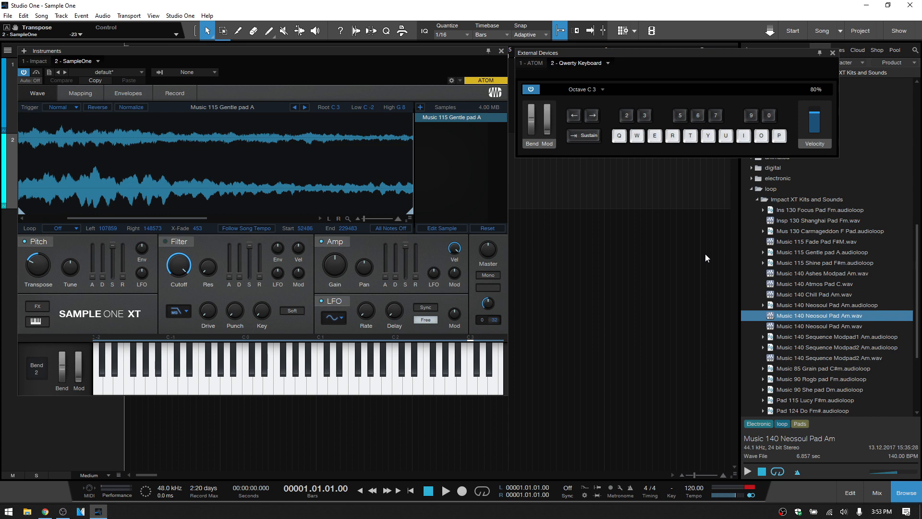
pyautogui.press('capslock')
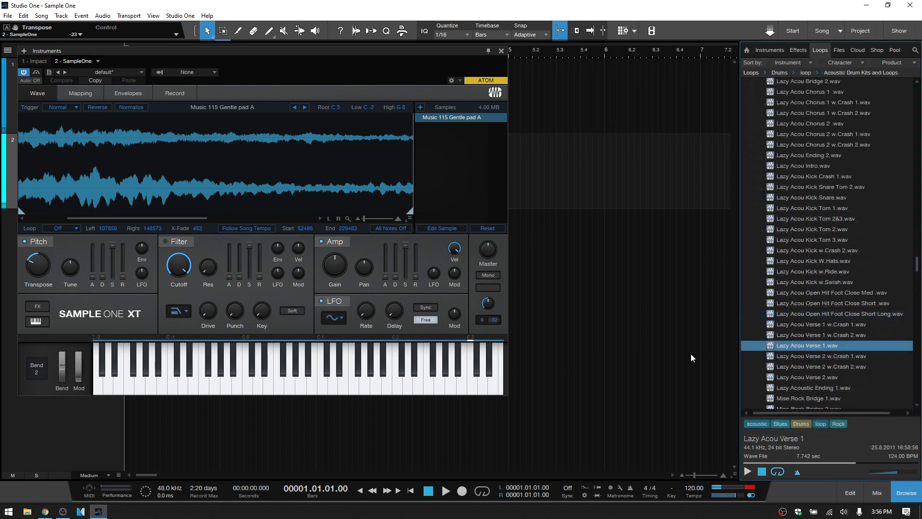
# - Replace the pad with Lazy Acou Verse 1.wav, reset the transposition to 0 and audition the drum loop
pyautogui.moveTo(803, 346); pyautogui.dragTo(245, 175)
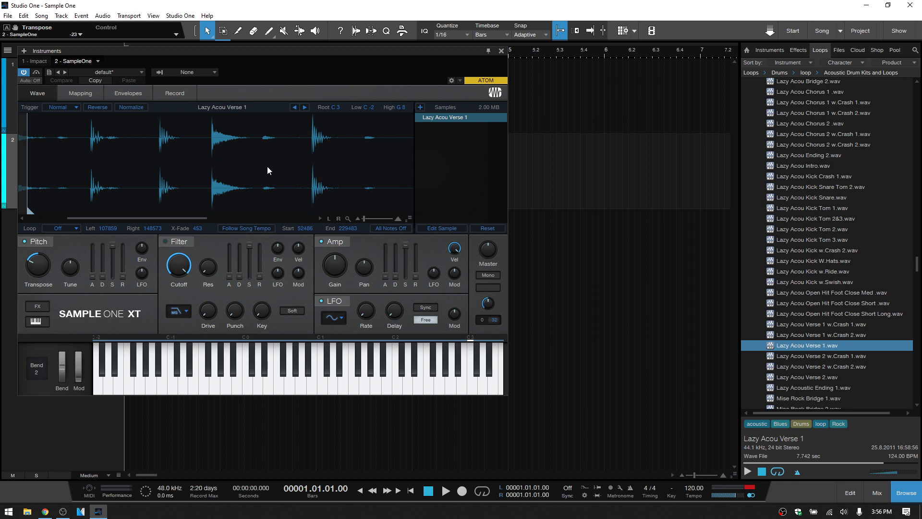
pyautogui.doubleClick(37, 266)
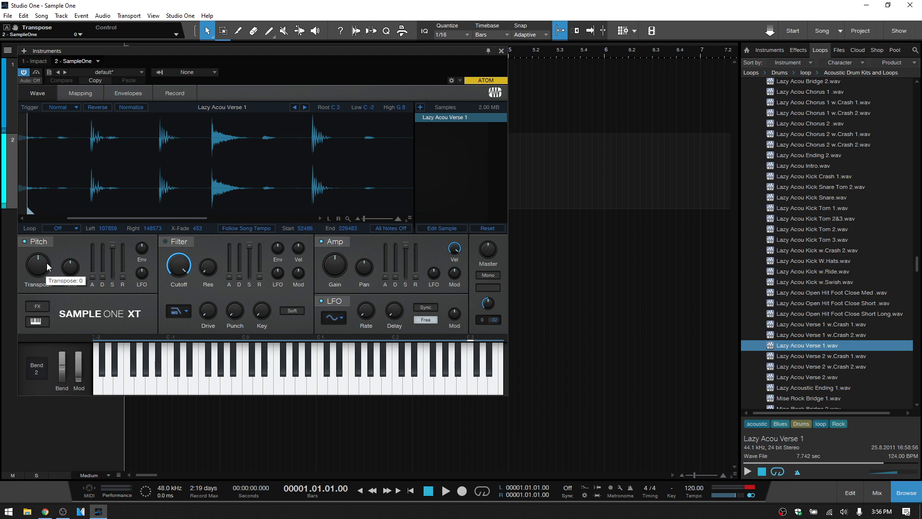
pyautogui.press('capslock')
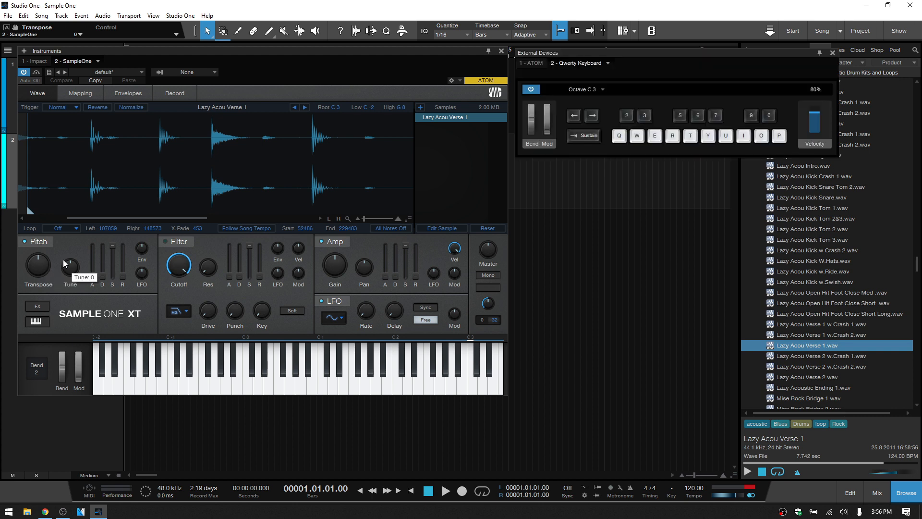
pyautogui.press('q')
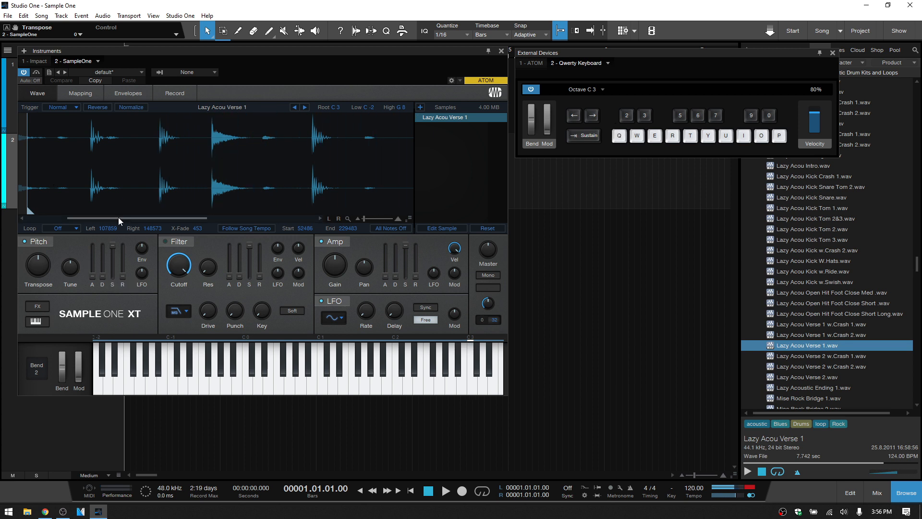
# - Extend the drum loop's playback range so it runs from sample 0 to 341334
pyautogui.moveTo(32, 207); pyautogui.dragTo(19, 206)
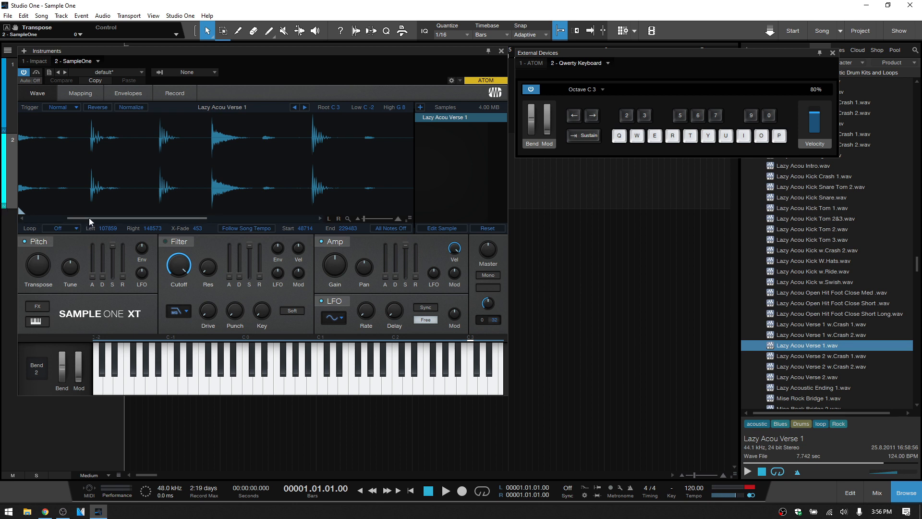
pyautogui.moveTo(89, 218); pyautogui.dragTo(39, 218)
pyautogui.moveTo(138, 211)
pyautogui.mouseDown()
pyautogui.moveTo(19, 211)
pyautogui.moveTo(247, 214)
pyautogui.mouseUp()
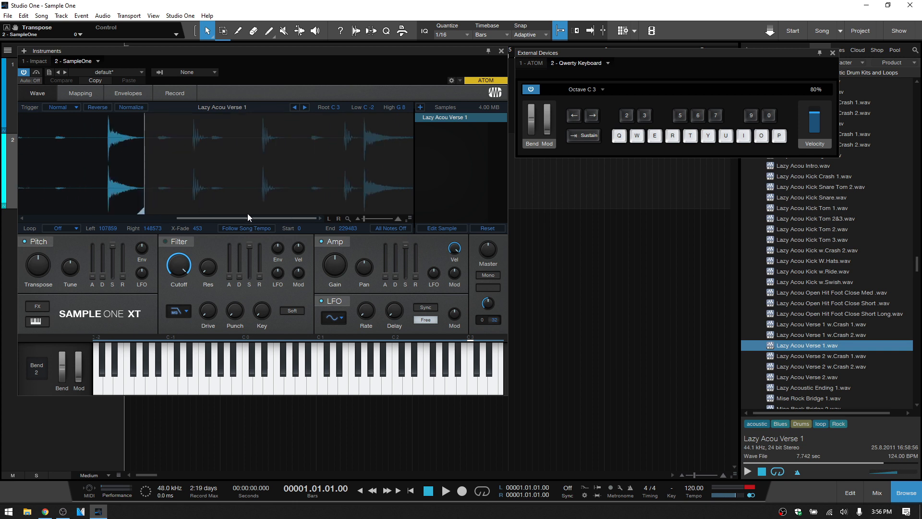
pyautogui.moveTo(143, 210)
pyautogui.mouseDown()
pyautogui.moveTo(451, 208)
pyautogui.moveTo(447, 214)
pyautogui.mouseUp()
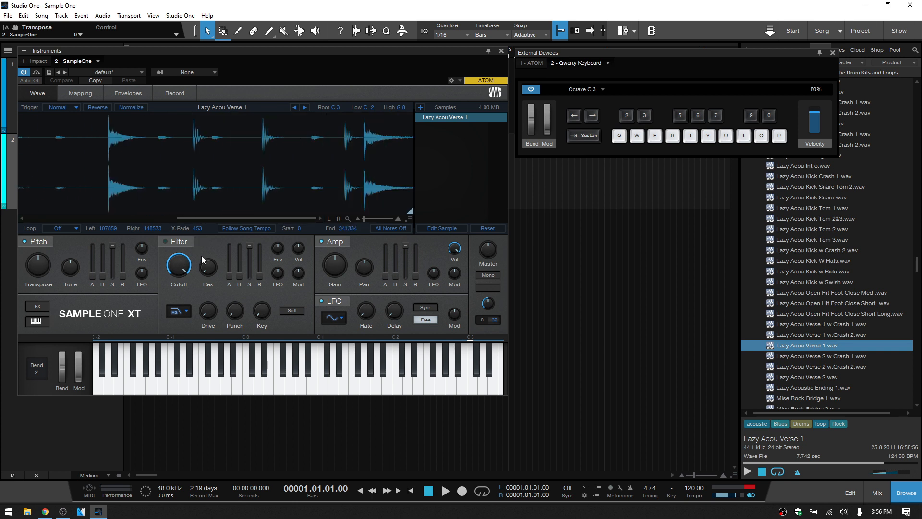
# - Audition the drum loop transposed by -4 semitones and by 4 semitones
pyautogui.moveTo(36, 267)
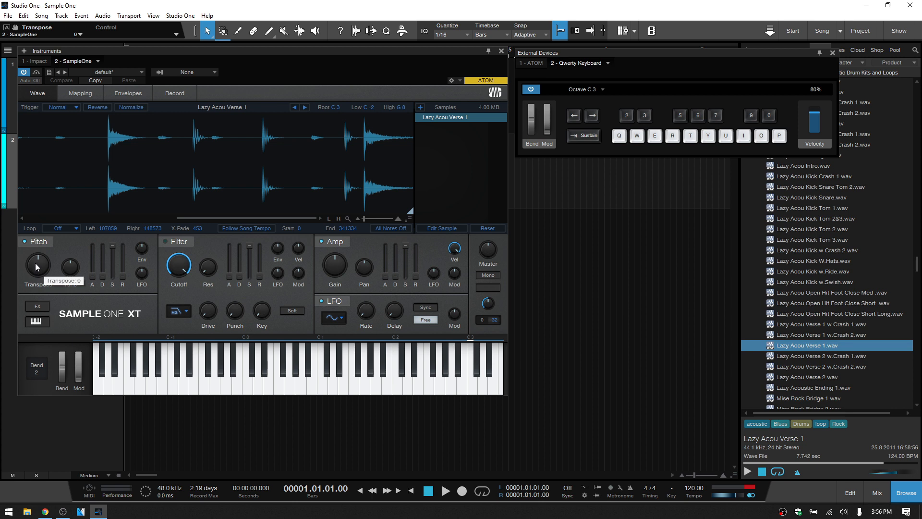
pyautogui.scroll(-2, 36, 267)
pyautogui.press('q')
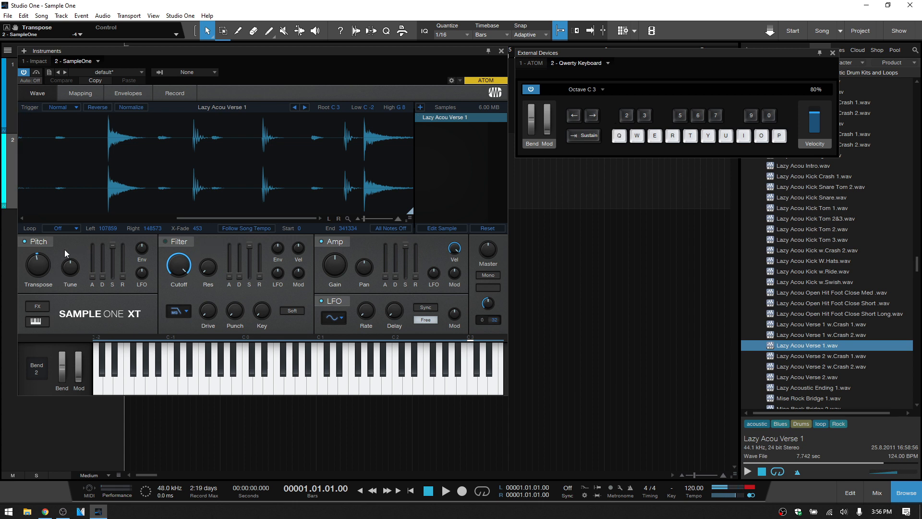
pyautogui.moveTo(39, 265); pyautogui.dragTo(39, 263)
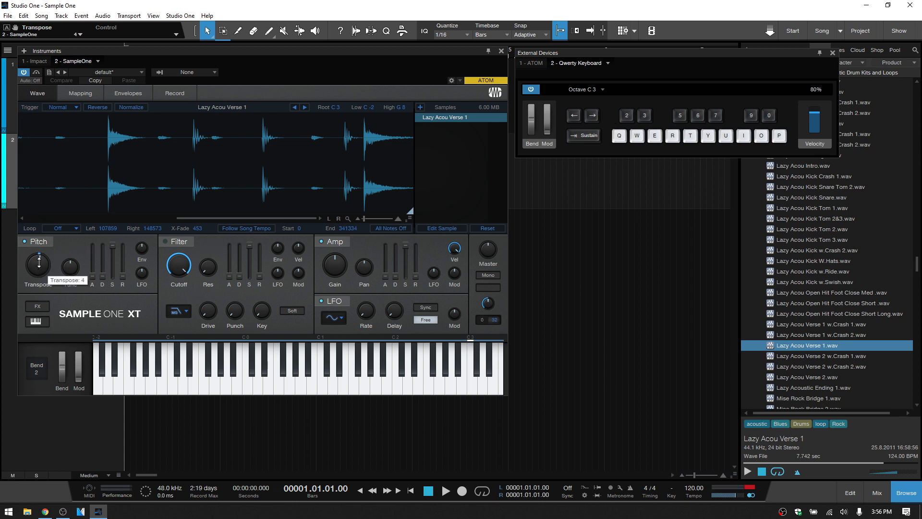
pyautogui.press('q')
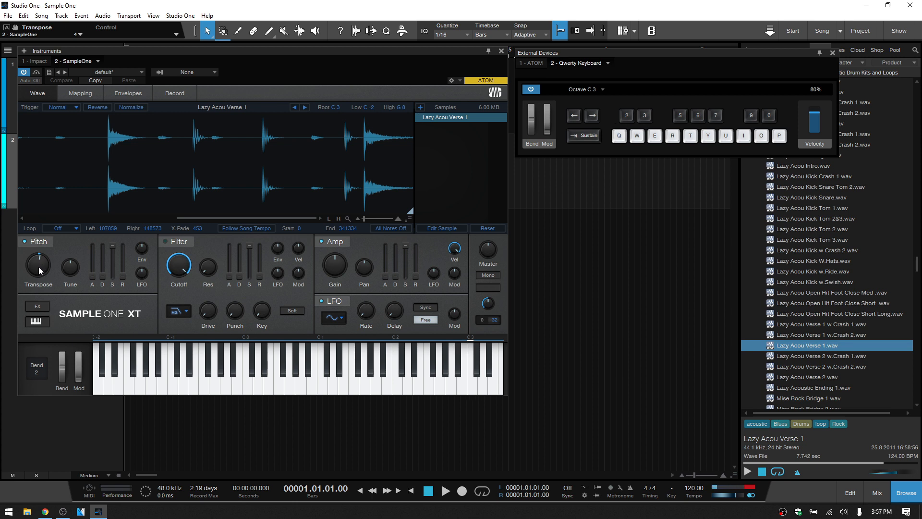
# - Audition the drum loop transposed by 9 semitones with Follow Song Tempo on, and by -9 semitones with it off
pyautogui.moveTo(39, 265); pyautogui.dragTo(36, 269)
pyautogui.press('q')
pyautogui.press('q')
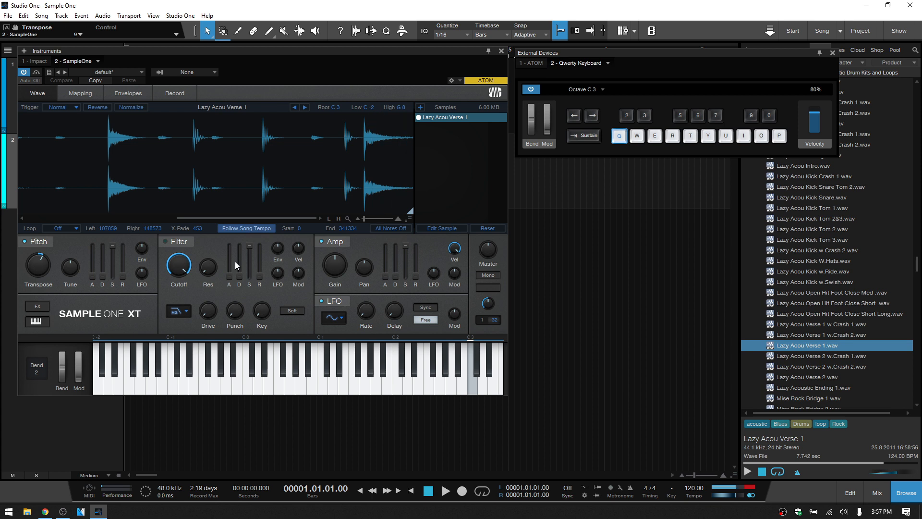
pyautogui.moveTo(43, 269); pyautogui.dragTo(33, 281)
pyautogui.press('q')
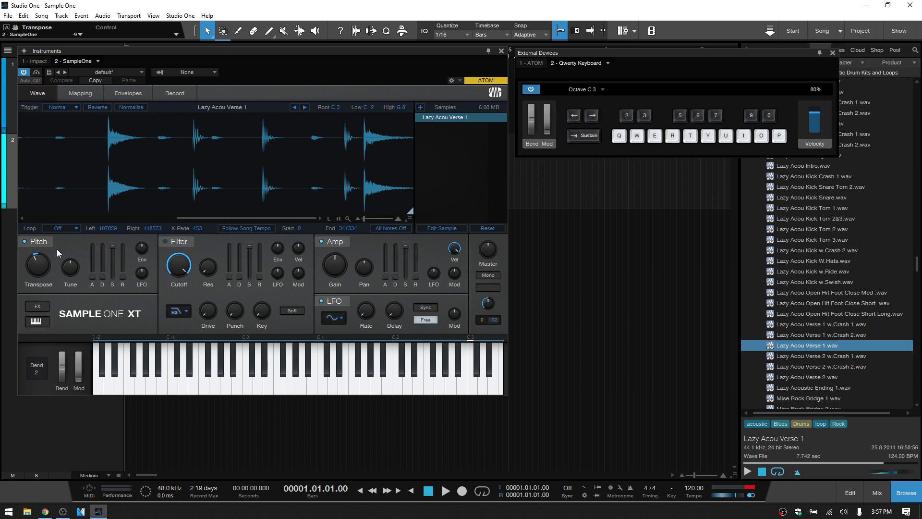
pyautogui.moveTo(37, 268)
# - Raise the pitch LFO amount to about 1 octave 2.40 semitones and audition the drum loop
pyautogui.moveTo(142, 278)
pyautogui.press('q')
pyautogui.moveTo(144, 278); pyautogui.dragTo(142, 259)
pyautogui.press('q')
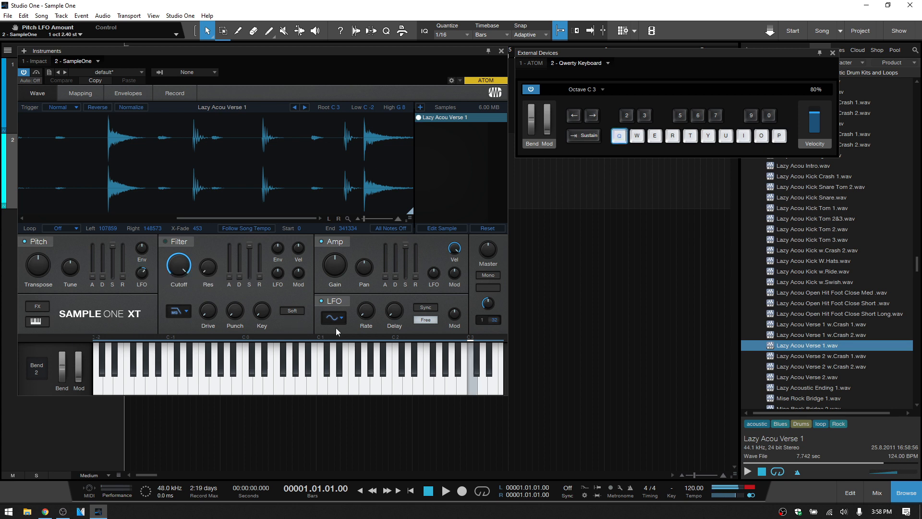
# - Set the LFO rate to 0.68 Hz and audition the full drum loop
pyautogui.moveTo(365, 315); pyautogui.dragTo(366, 281)
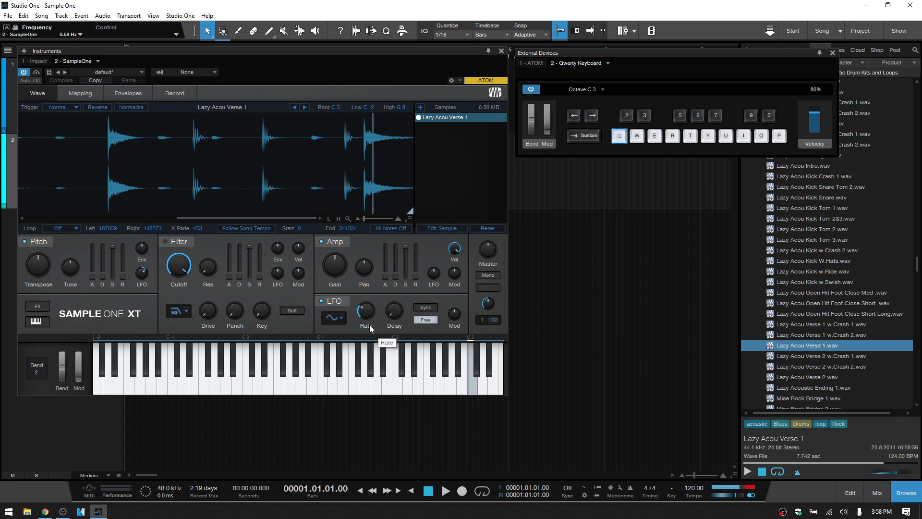
pyautogui.press('q')
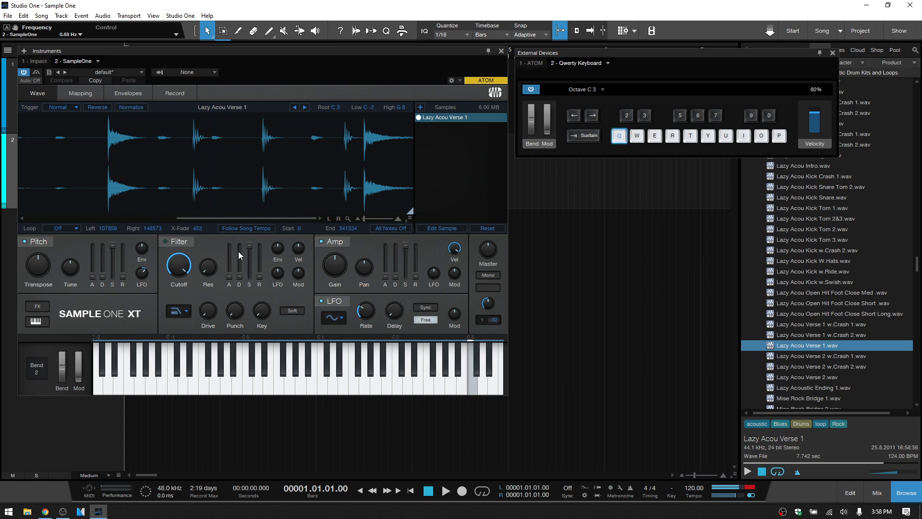
pyautogui.click(347, 220)
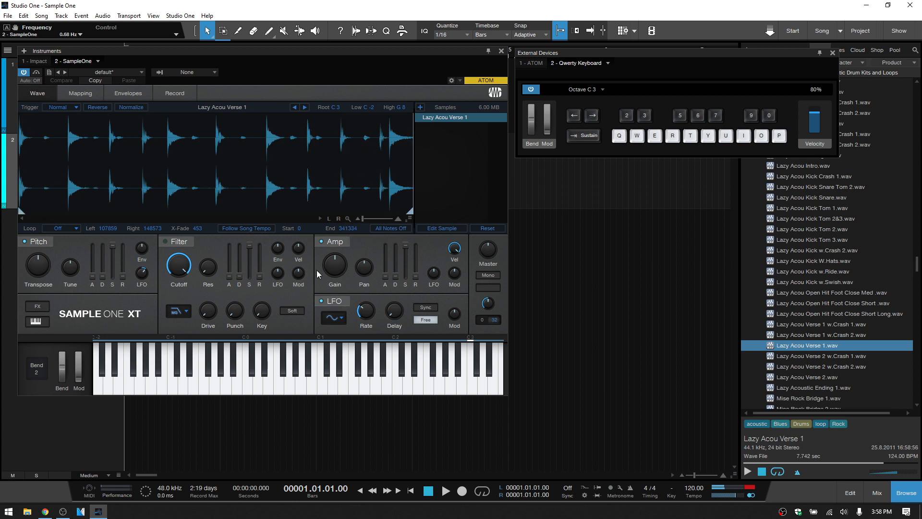
pyautogui.press('q')
# - Change the LFO waveform to Square and audition the drum loop
pyautogui.click(339, 321)
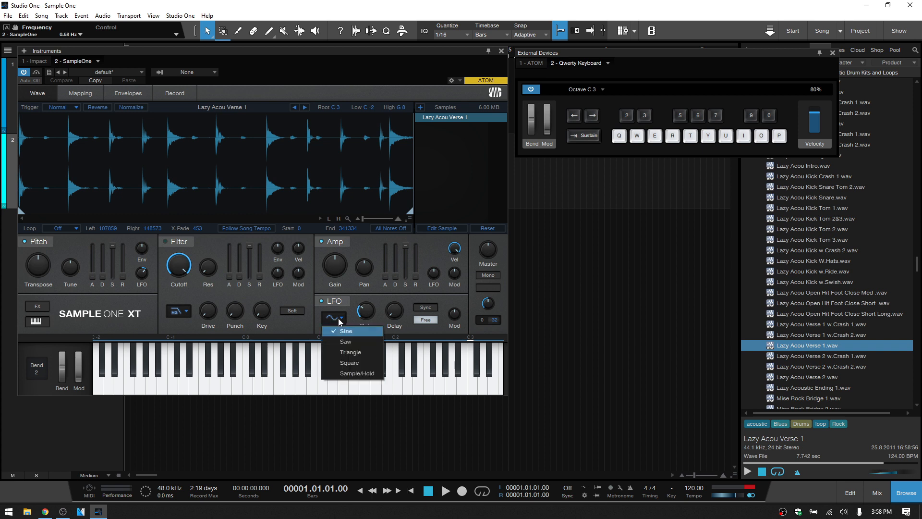
pyautogui.click(347, 363)
pyautogui.press('q')
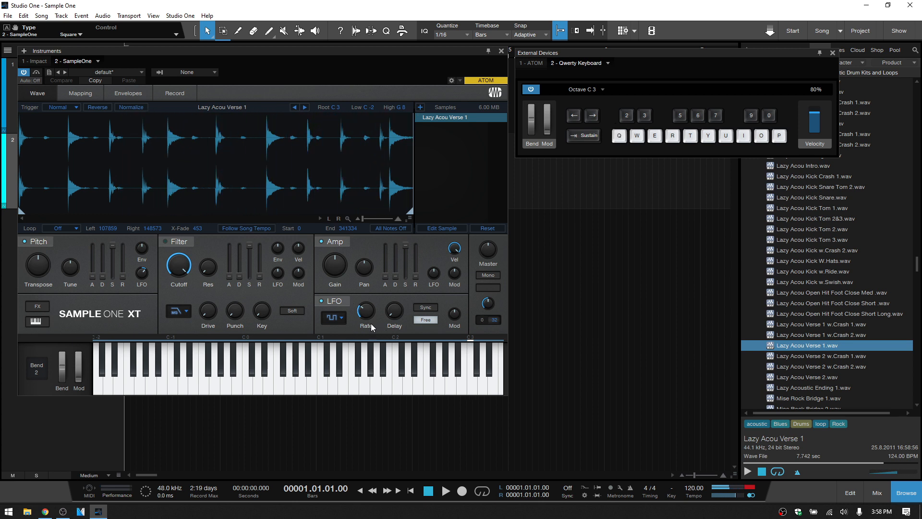
# - Try tempo sync on the LFO with its beat-based rate and delay, and switch sync off again
pyautogui.moveTo(366, 314)
pyautogui.click(428, 310)
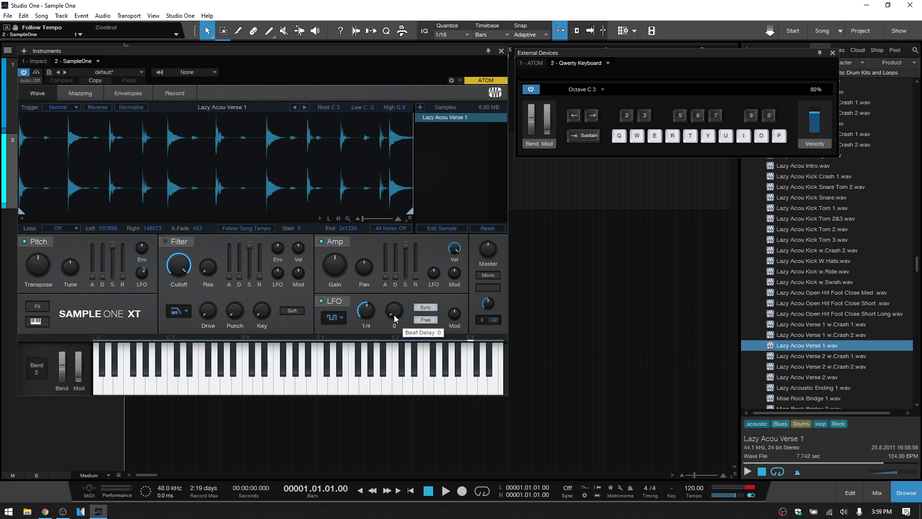
pyautogui.moveTo(394, 315); pyautogui.dragTo(395, 317)
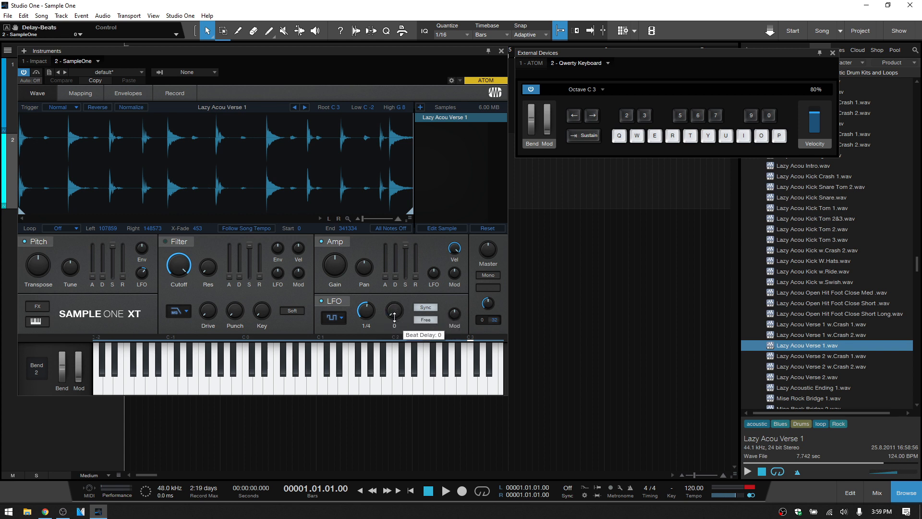
pyautogui.click(426, 309)
pyautogui.moveTo(366, 314)
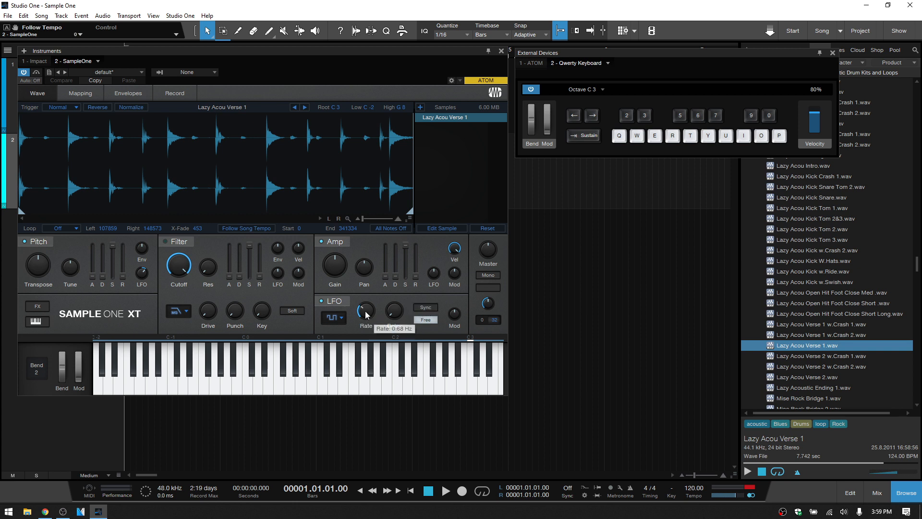
# - Set the LFO delay to 1.000 s, raise it to about 1.66 s, and audition the drum loop
pyautogui.moveTo(395, 312); pyautogui.dragTo(396, 262)
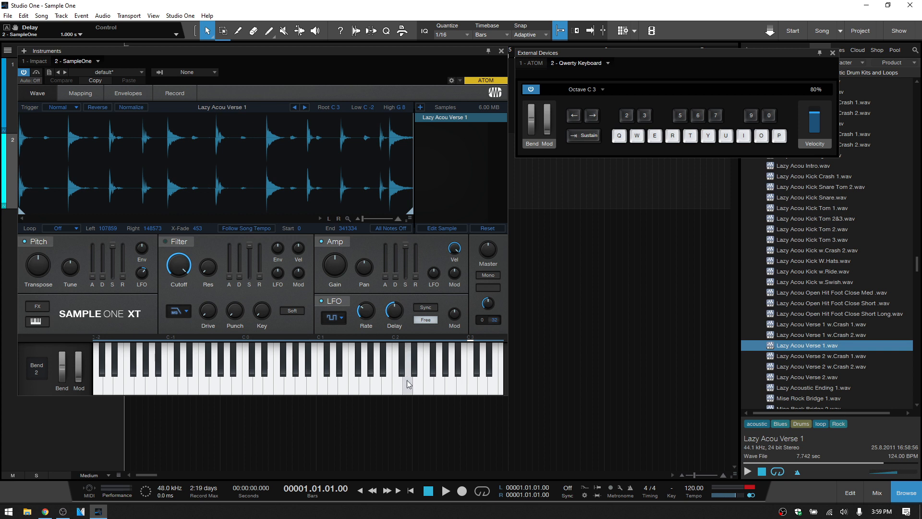
pyautogui.press('q')
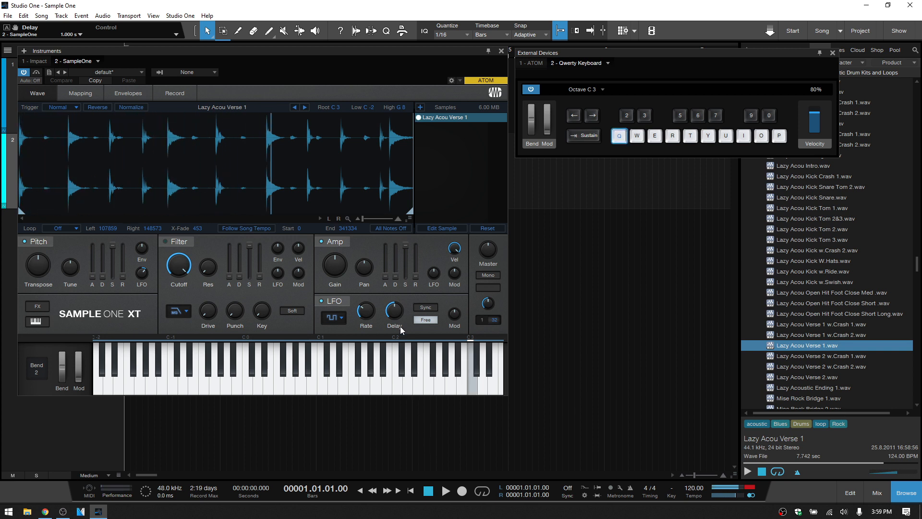
pyautogui.moveTo(394, 310); pyautogui.dragTo(394, 277)
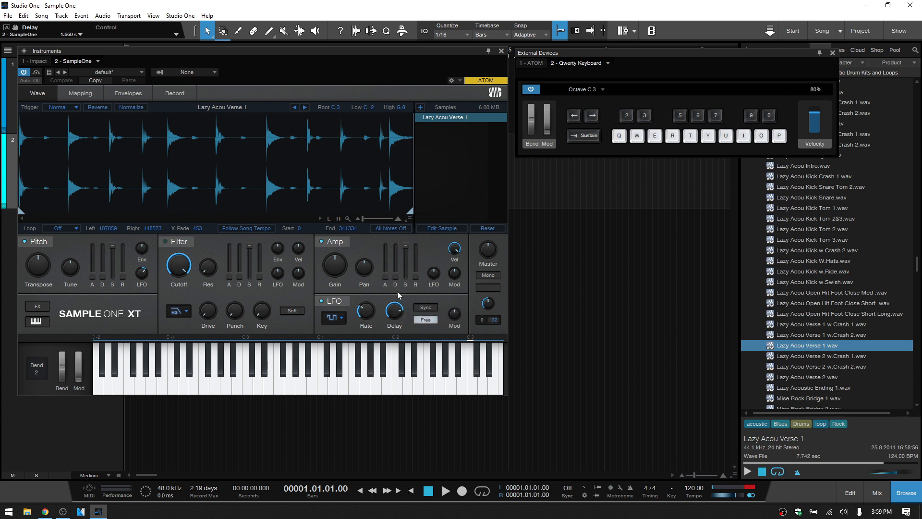
pyautogui.moveTo(395, 311); pyautogui.dragTo(396, 287)
pyautogui.press('q')
pyautogui.press('q')
# - Set the enabled filter's cutoff to 20 kHz and look over the available filter types and the Soft option
pyautogui.moveTo(181, 264); pyautogui.dragTo(179, 199)
pyautogui.moveTo(210, 317)
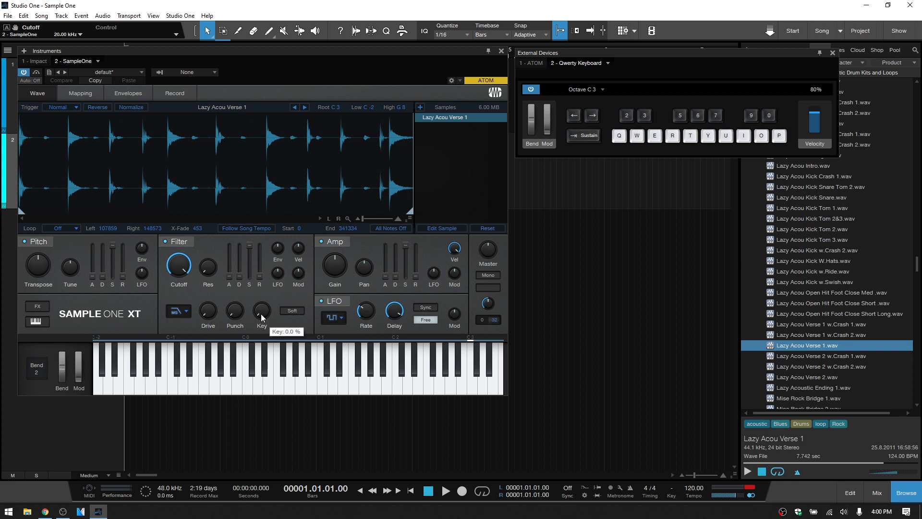
pyautogui.click(186, 313)
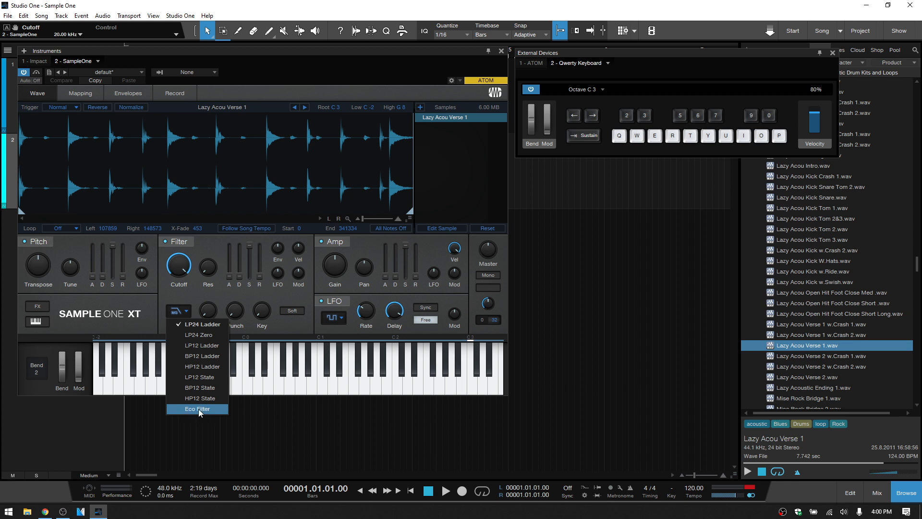
pyautogui.click(249, 290)
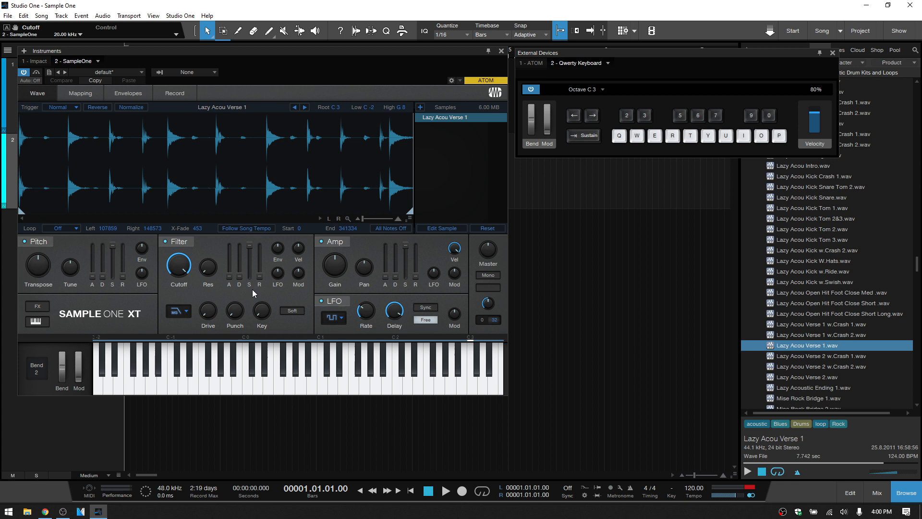
pyautogui.click(292, 312)
# - Try a voice limit of 64 and set the limit to 32 voices
pyautogui.moveTo(495, 319); pyautogui.dragTo(494, 176)
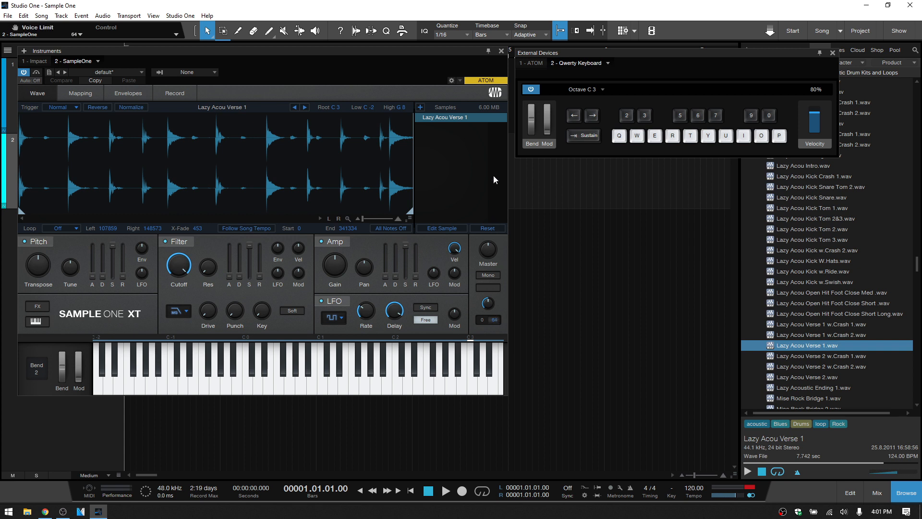
pyautogui.doubleClick(494, 320)
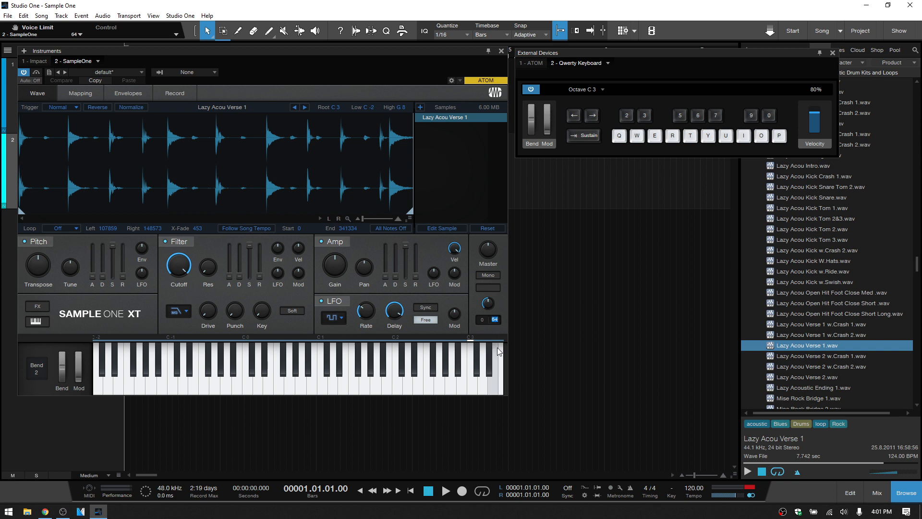
pyautogui.write('32')
pyautogui.press('Return')
# - Switch the sampler to Mono and try Glide with a 343 ms glide time, leaving Glide off
pyautogui.click(488, 278)
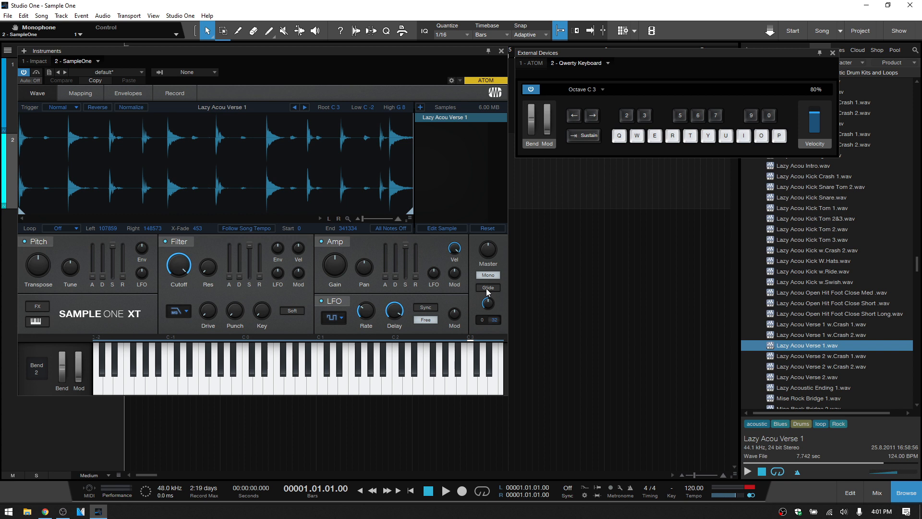
pyautogui.click(487, 288)
pyautogui.moveTo(487, 306); pyautogui.dragTo(489, 285)
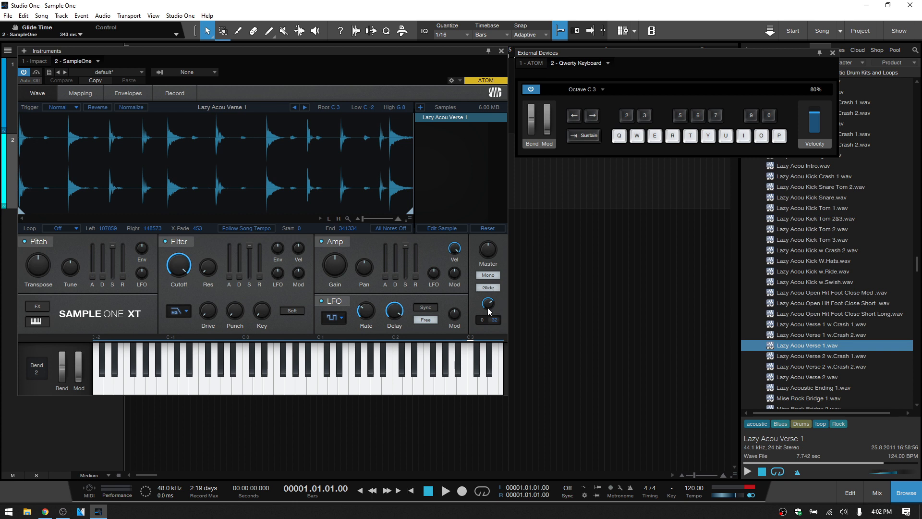
pyautogui.keyDown('ctrl'); pyautogui.click(488, 303); pyautogui.keyUp('ctrl')
pyautogui.click(488, 288)
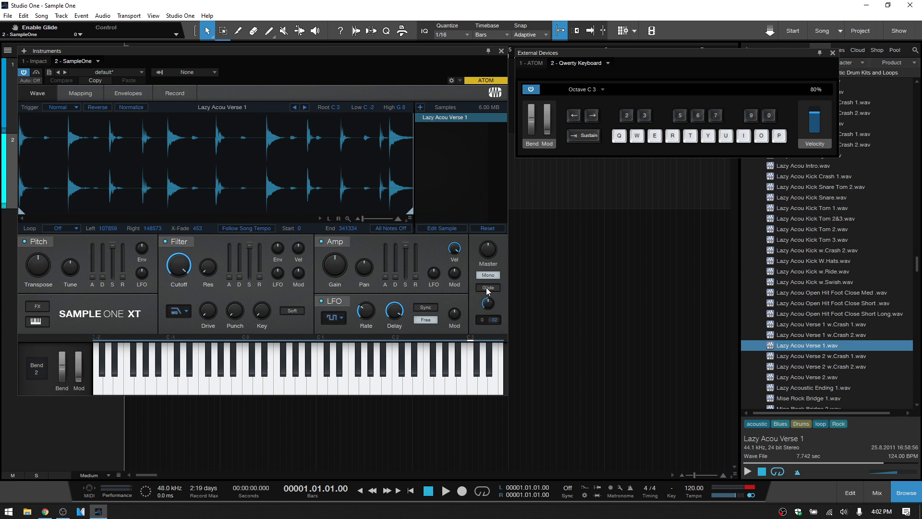
# - Look over the FX A and FX B effect sections, briefly switching Modulation and Delay on and off, and hide the effects again
pyautogui.click(38, 309)
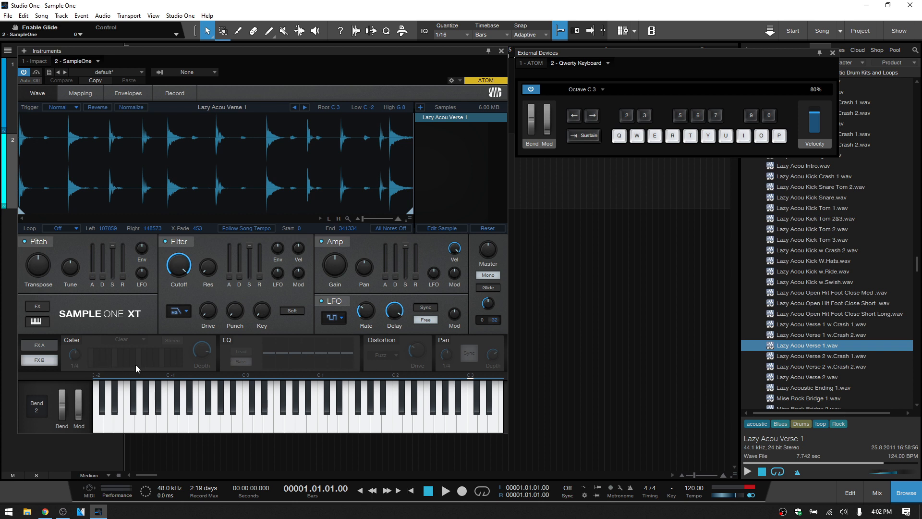
pyautogui.click(44, 345)
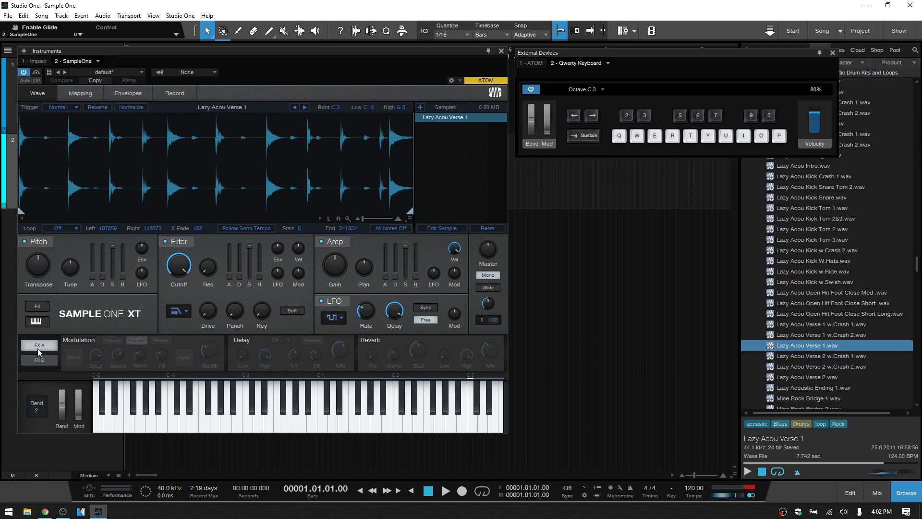
pyautogui.click(79, 342)
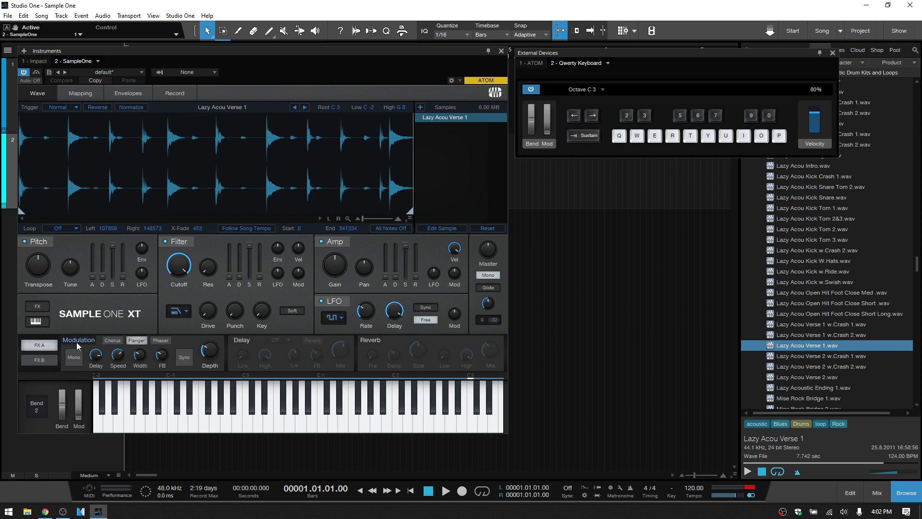
pyautogui.click(78, 342)
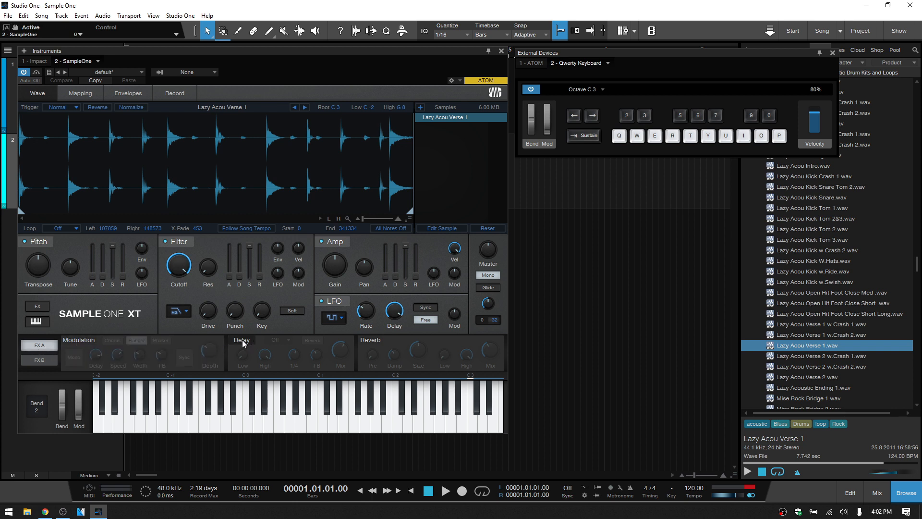
pyautogui.click(242, 340)
pyautogui.click(234, 341)
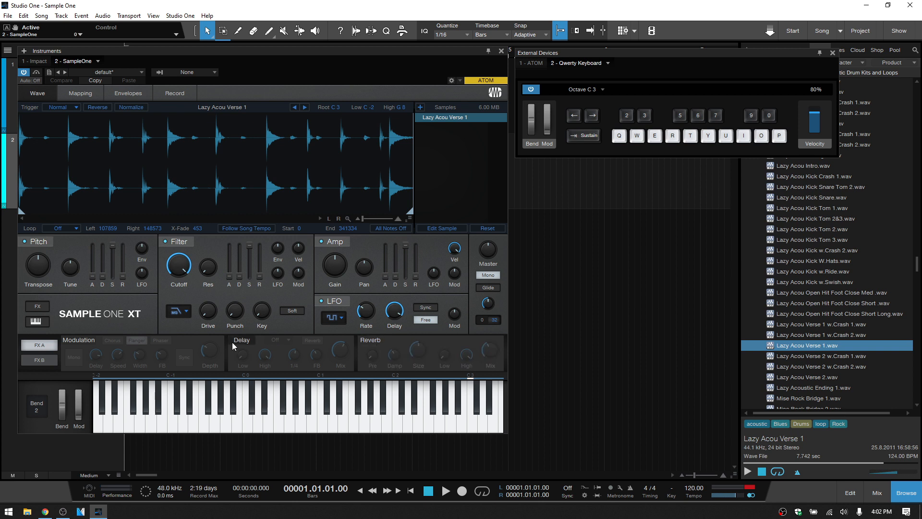
pyautogui.click(47, 362)
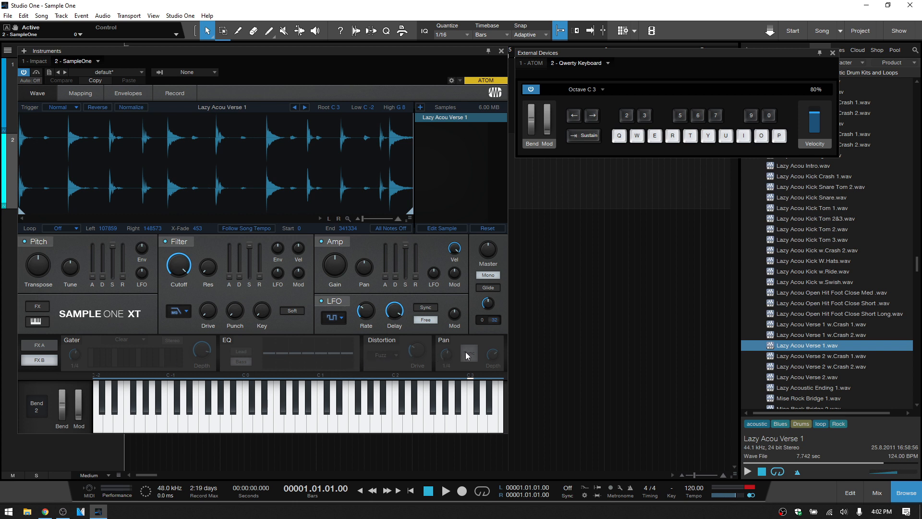
pyautogui.click(39, 309)
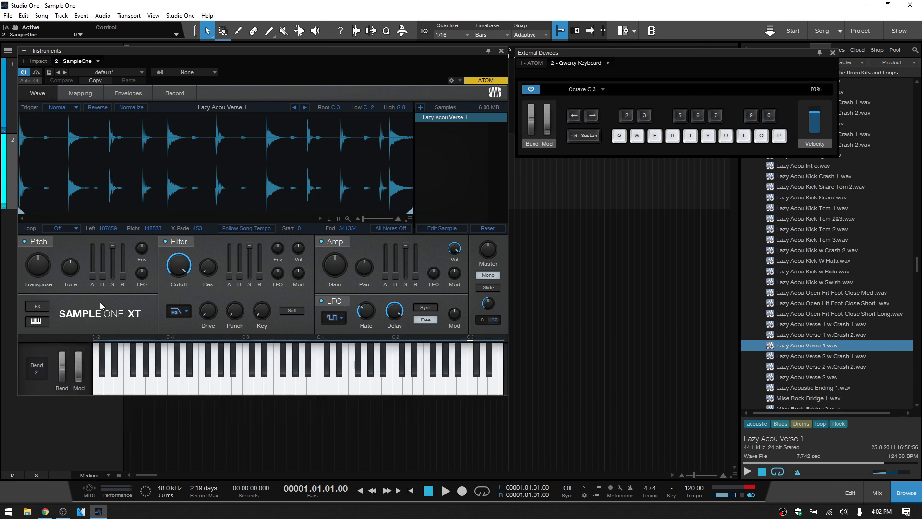
# - Hide and restore the on-screen keyboard, and audition the drum loop on several of its notes
pyautogui.click(34, 322)
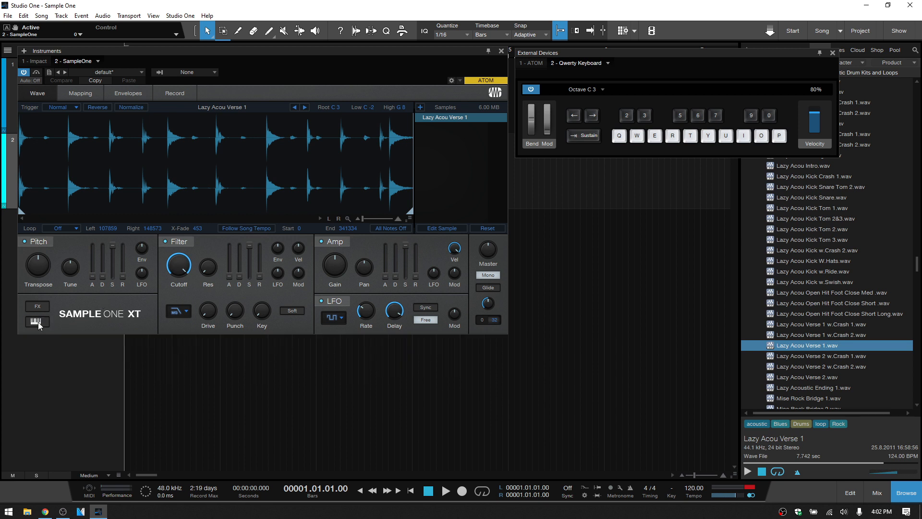
pyautogui.click(38, 323)
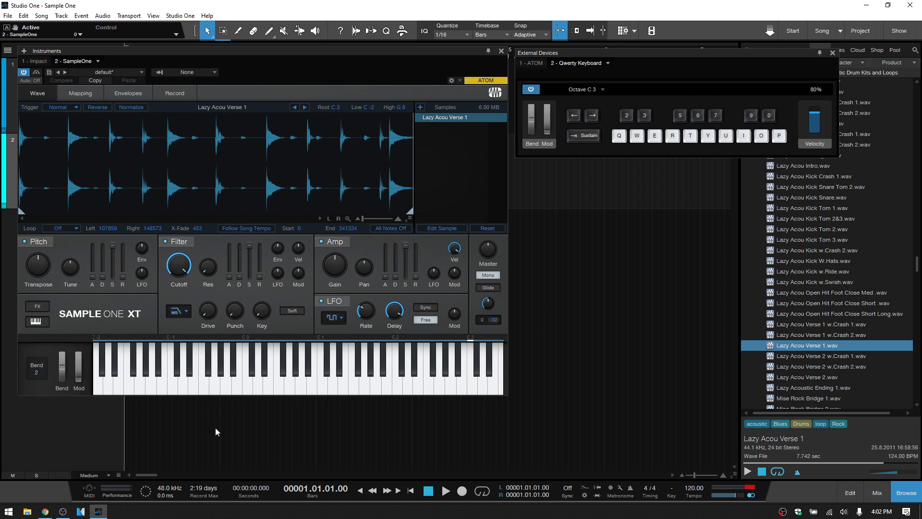
pyautogui.click(312, 388)
pyautogui.click(279, 388)
pyautogui.click(398, 388)
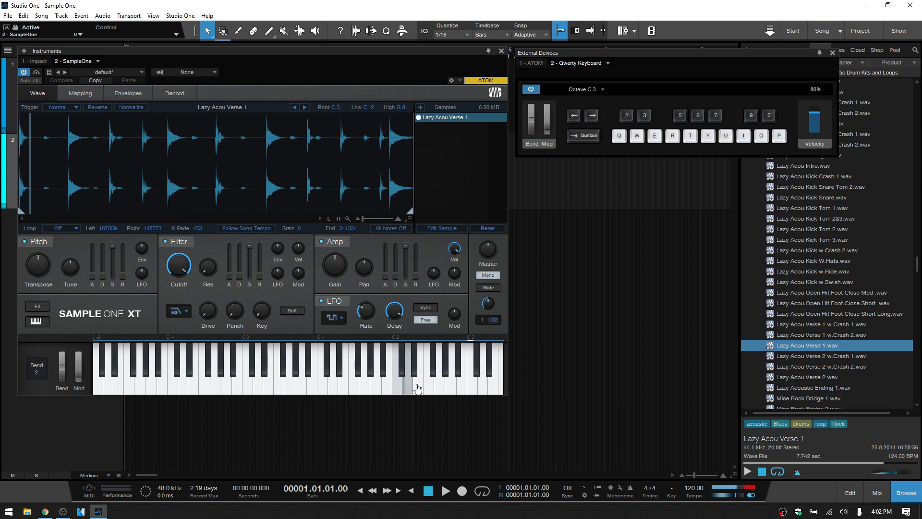
pyautogui.click(460, 387)
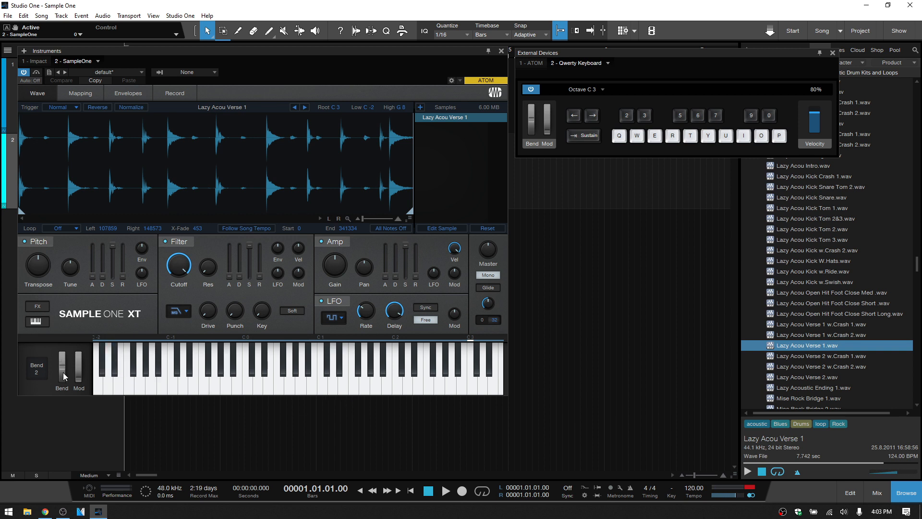
# - Play the drum loop and bend its pitch up and down with the pitch bend wheel
pyautogui.press('q')
pyautogui.press('q')
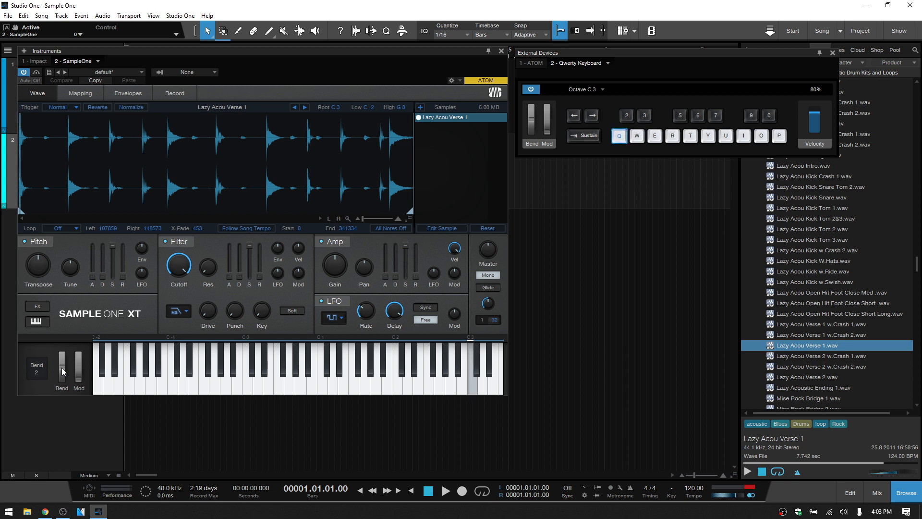
pyautogui.moveTo(68, 322); pyautogui.dragTo(61, 429)
# - Set the pitch bend range to 8 and audition the drum loop while bending its pitch
pyautogui.click(37, 374)
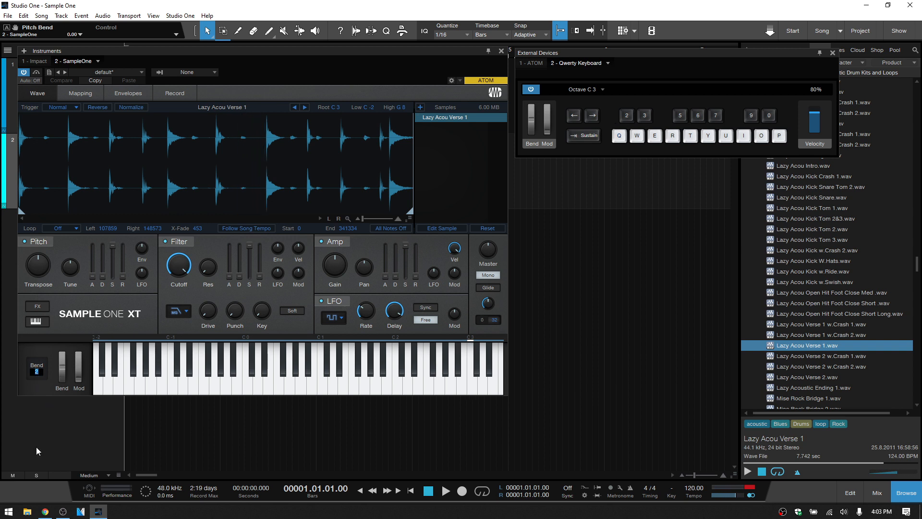
pyautogui.write('8')
pyautogui.press('Return')
pyautogui.press('q')
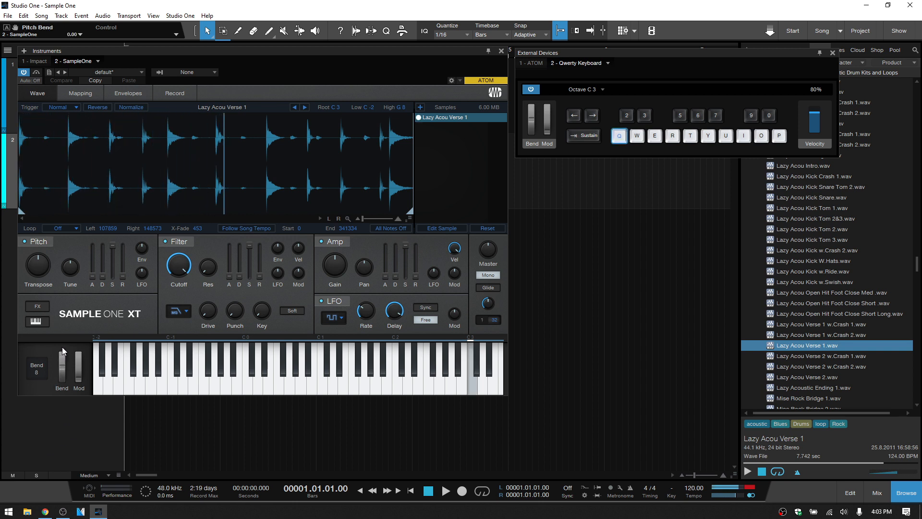
pyautogui.moveTo(62, 346)
pyautogui.mouseDown()
pyautogui.moveTo(60, 387)
pyautogui.moveTo(60, 341)
pyautogui.mouseUp()
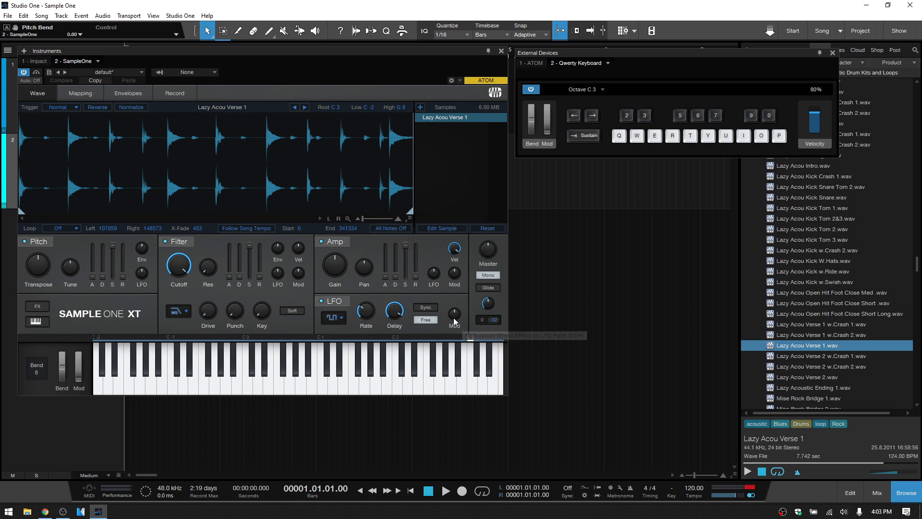
# - Try an LFO wheel amount of about -8.0 %, reset it to 0.0 %, and view the sample's key mapping
pyautogui.moveTo(454, 321)
pyautogui.mouseDown()
pyautogui.moveTo(454, 287)
pyautogui.moveTo(448, 362)
pyautogui.moveTo(457, 287)
pyautogui.moveTo(453, 367)
pyautogui.moveTo(455, 336)
pyautogui.mouseUp()
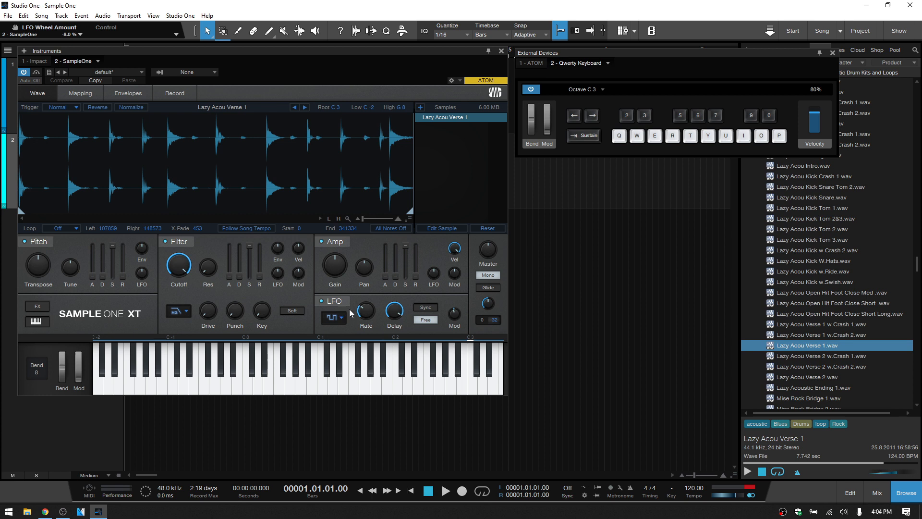
pyautogui.click(448, 350)
pyautogui.click(80, 95)
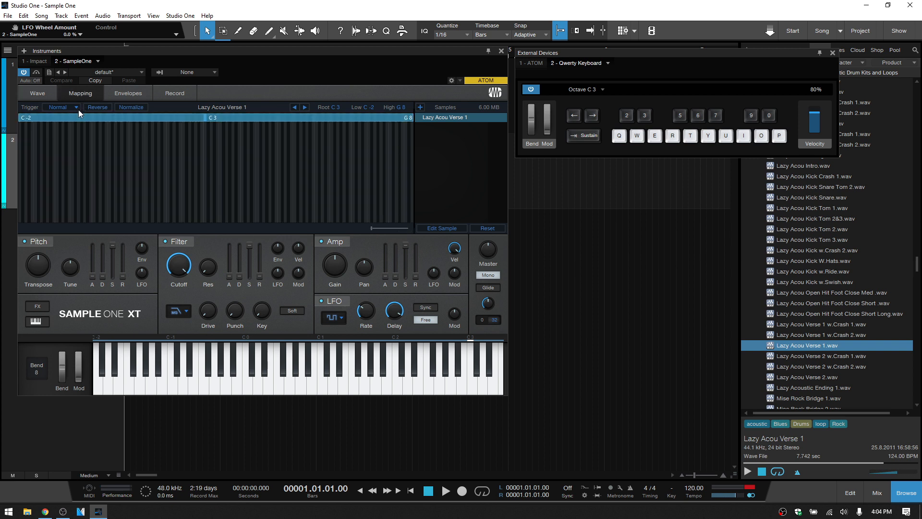
# - Set the pitch envelope's attack to about 252 ms, decay to about 24.0 ms and release to about 84.1 ms
pyautogui.click(129, 93)
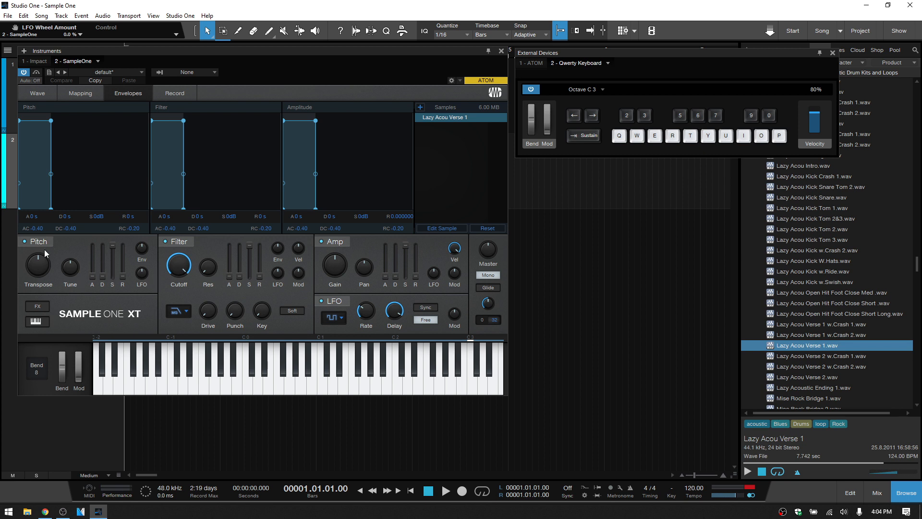
pyautogui.moveTo(92, 278); pyautogui.dragTo(91, 238)
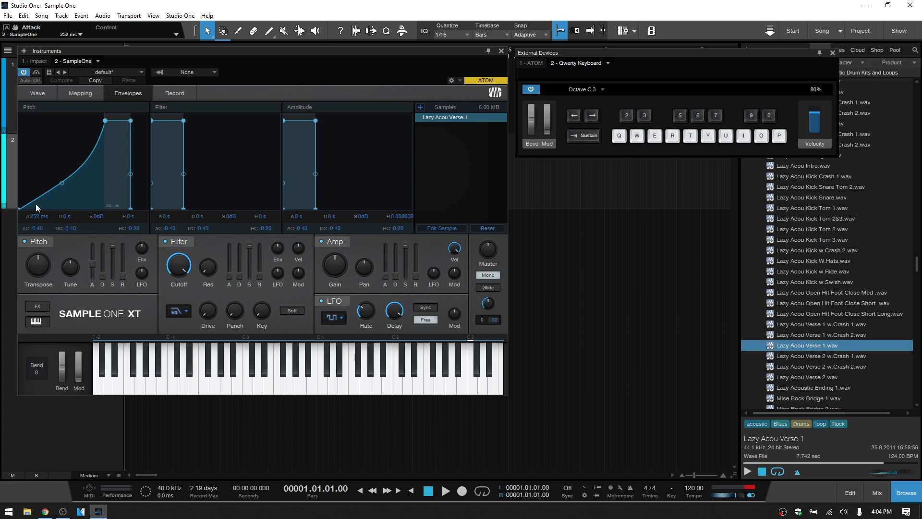
pyautogui.moveTo(93, 261)
pyautogui.moveTo(104, 280); pyautogui.dragTo(70, 219)
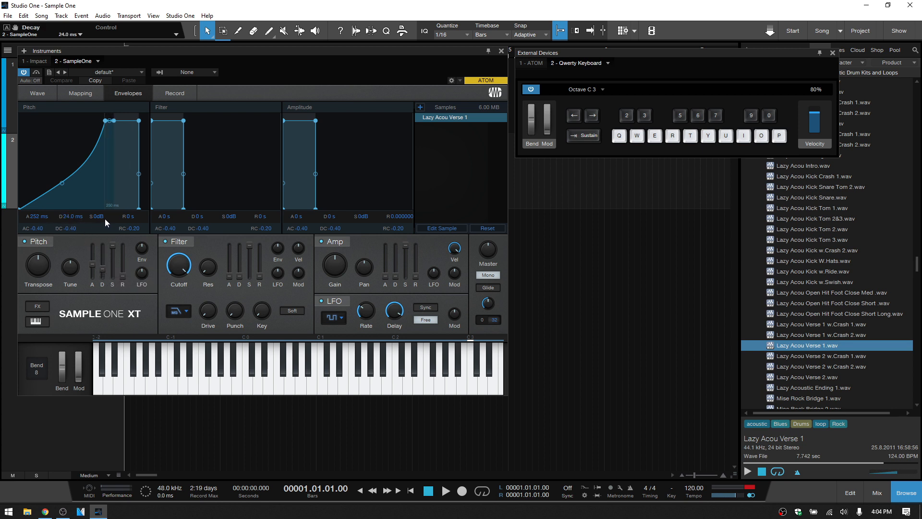
pyautogui.moveTo(123, 276); pyautogui.dragTo(123, 265)
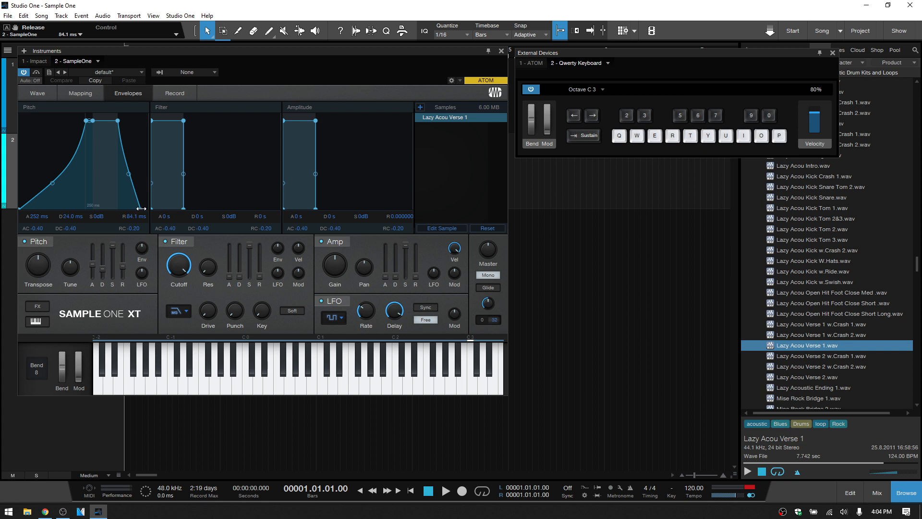
# - Reshape the pitch envelope with about 59.4 ms release, -2.0 dB sustain, attack curve -0.50 and decay curve -1.00
pyautogui.moveTo(141, 208)
pyautogui.mouseDown()
pyautogui.moveTo(99, 210)
pyautogui.moveTo(144, 210)
pyautogui.moveTo(124, 210)
pyautogui.moveTo(133, 209)
pyautogui.mouseUp()
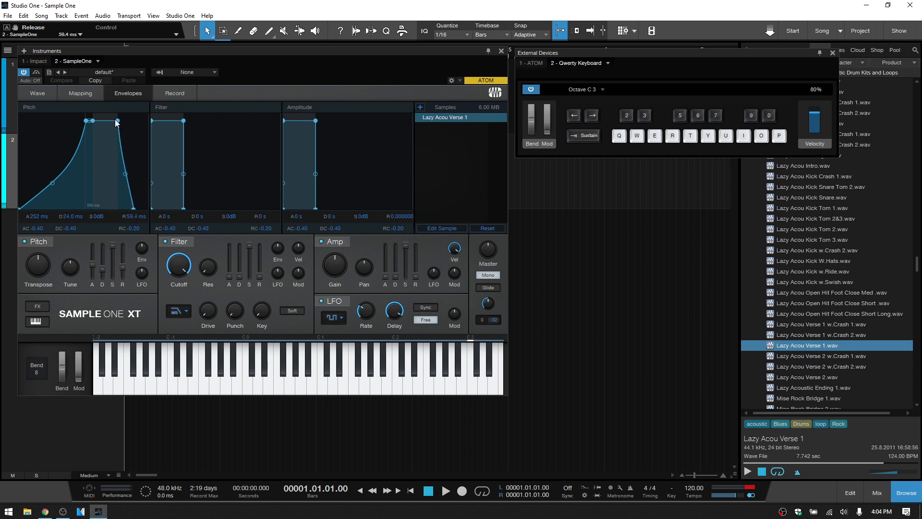
pyautogui.moveTo(118, 120); pyautogui.dragTo(117, 141)
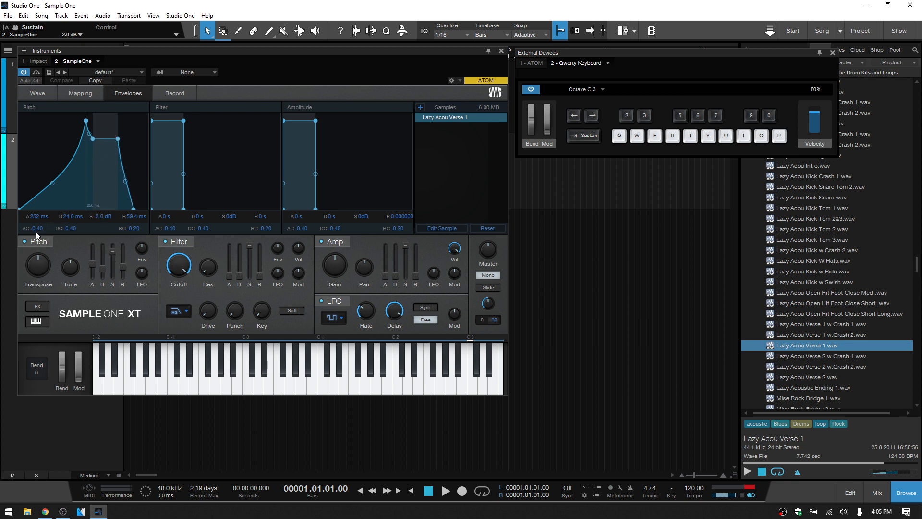
pyautogui.moveTo(38, 226); pyautogui.dragTo(61, 242)
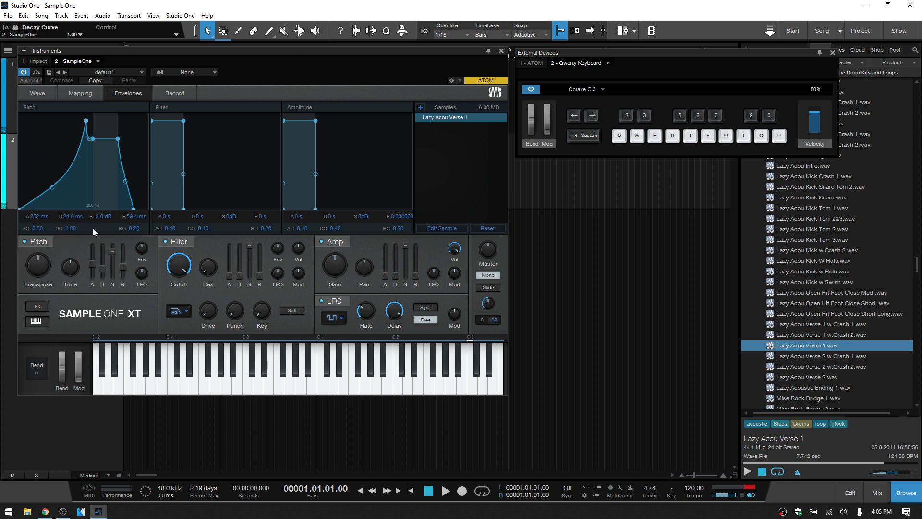
# - Examine the recording input sources, including the busses, instruments and outputs, keeping Input L+R as the input
pyautogui.click(177, 94)
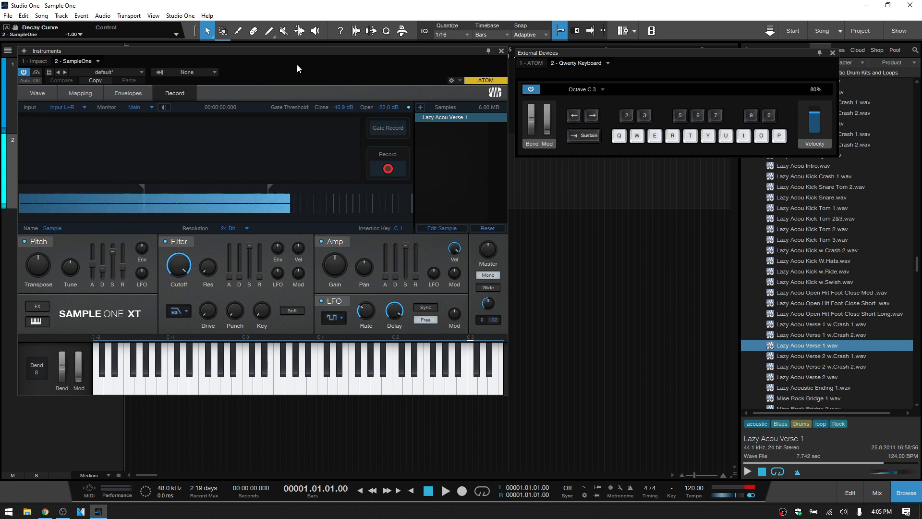
pyautogui.click(85, 107)
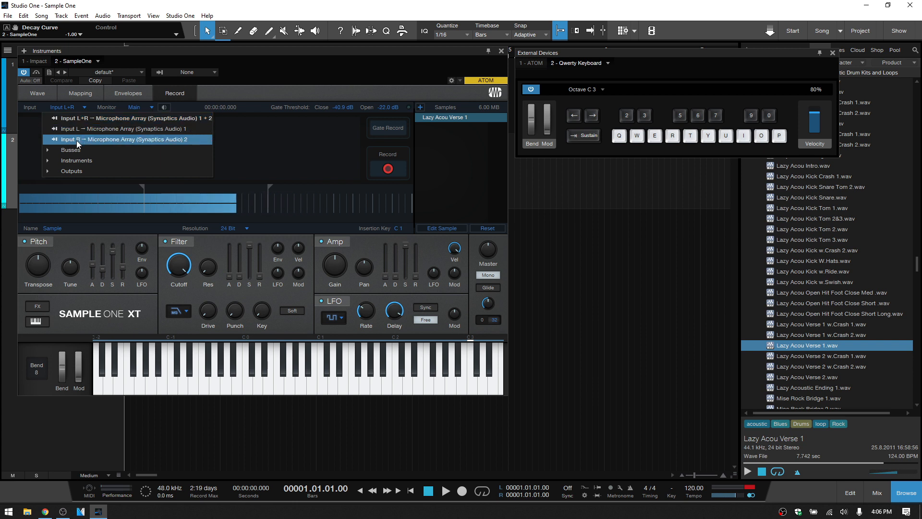
pyautogui.click(47, 151)
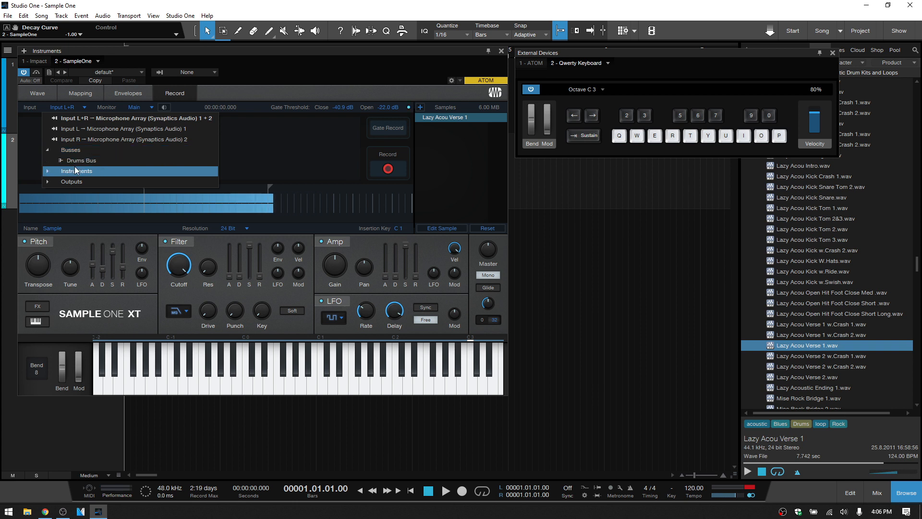
pyautogui.click(47, 170)
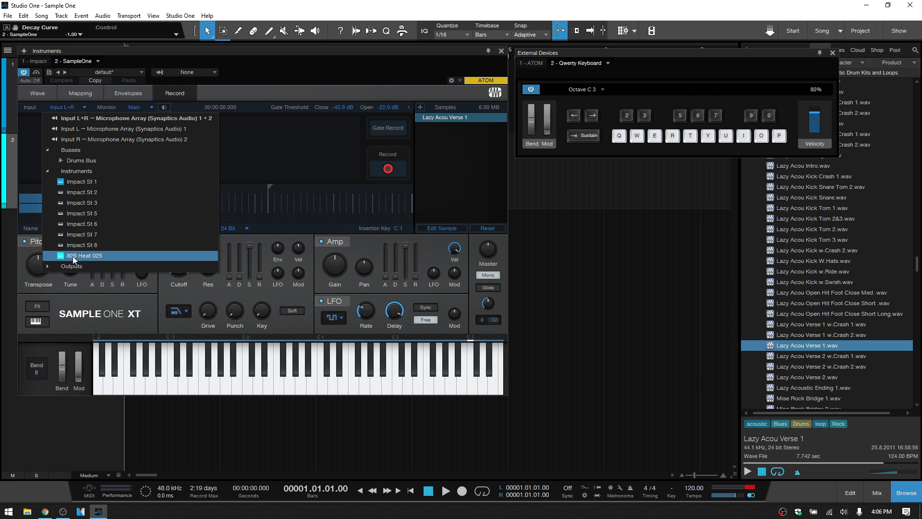
pyautogui.click(50, 263)
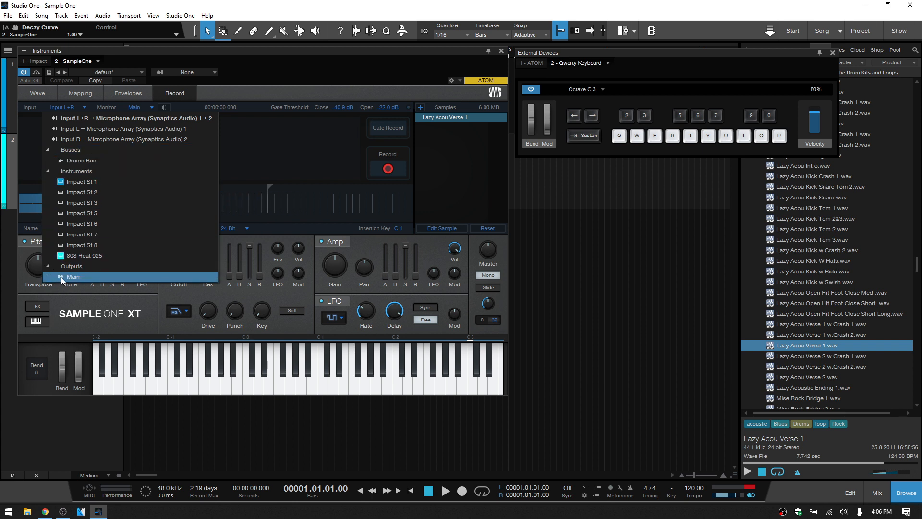
pyautogui.click(46, 171)
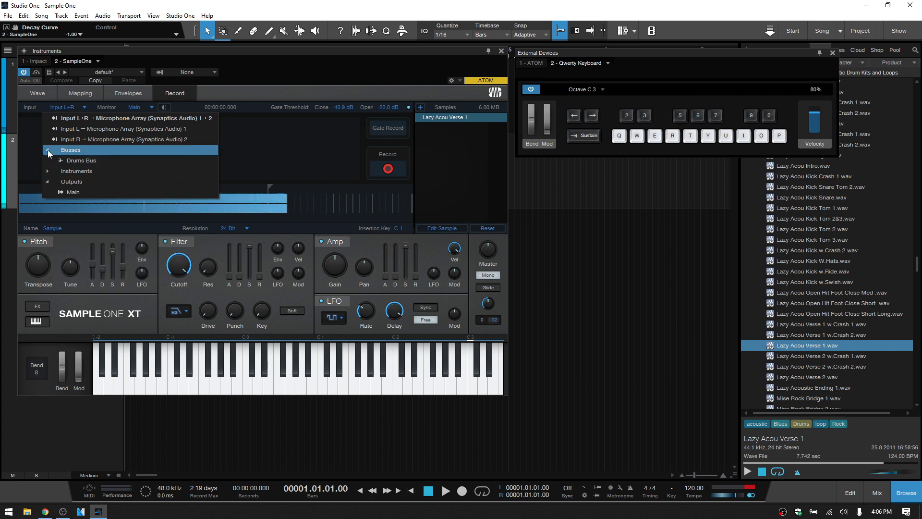
pyautogui.click(47, 150)
pyautogui.click(50, 171)
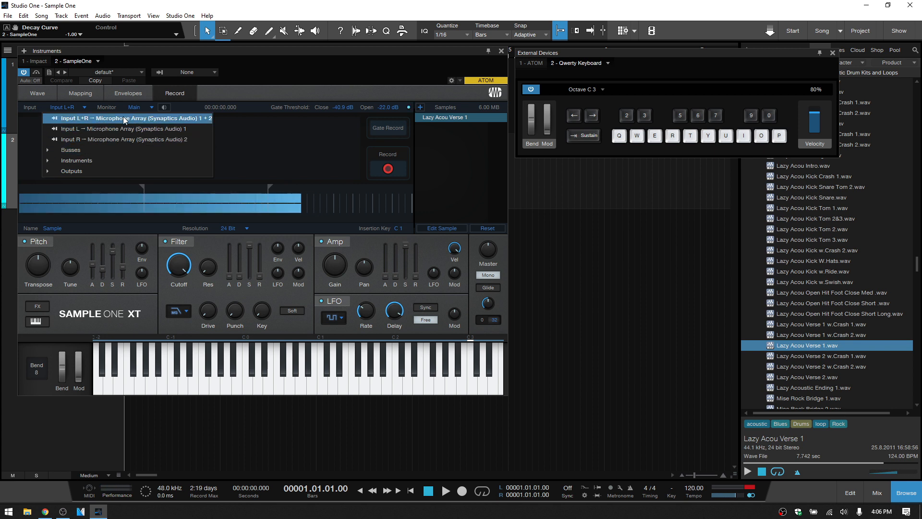
pyautogui.click(266, 88)
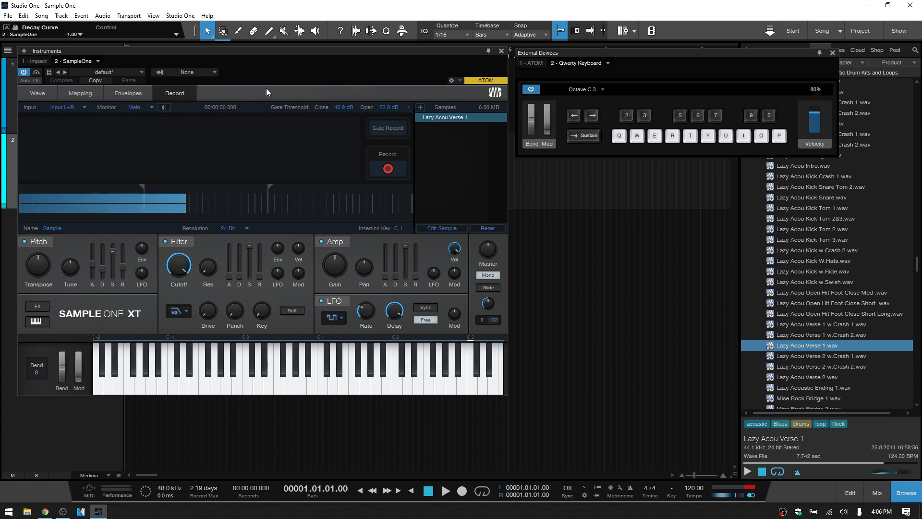
# - Record a new sample from Input L+R and display the recording's waveform
pyautogui.click(387, 169)
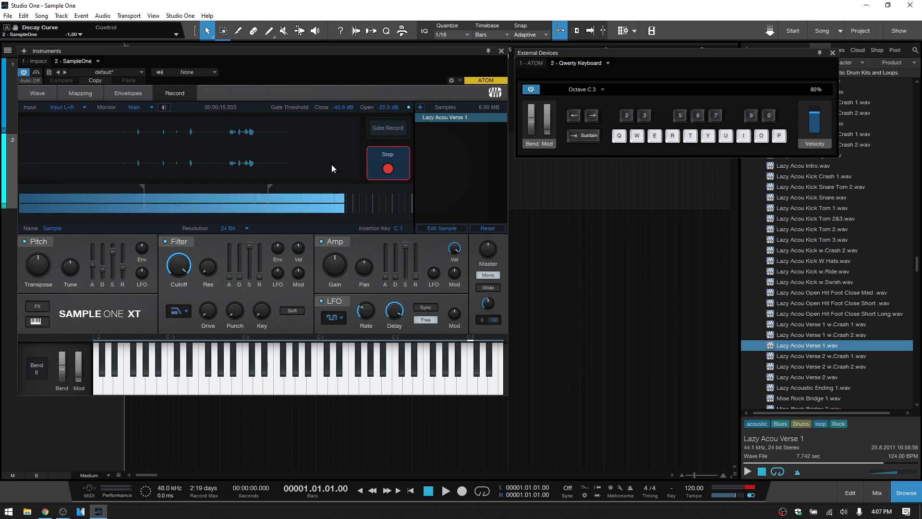
pyautogui.click(387, 170)
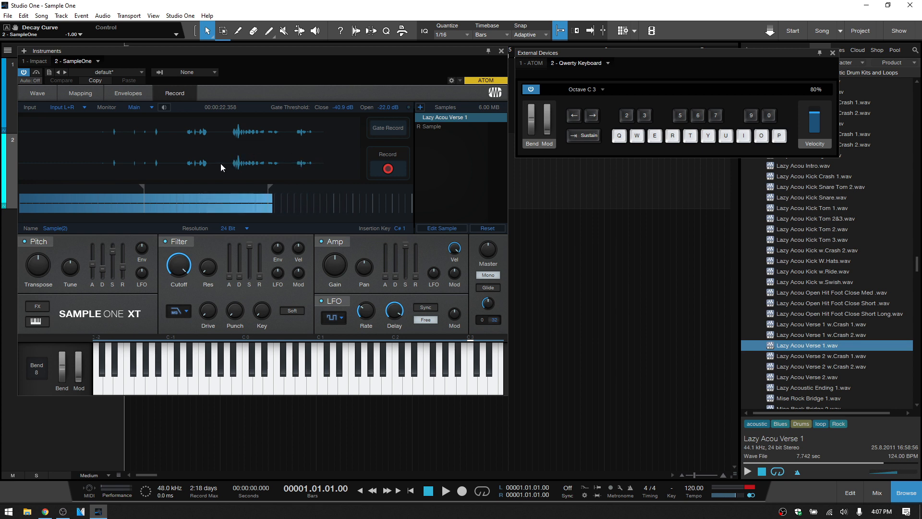
pyautogui.click(43, 93)
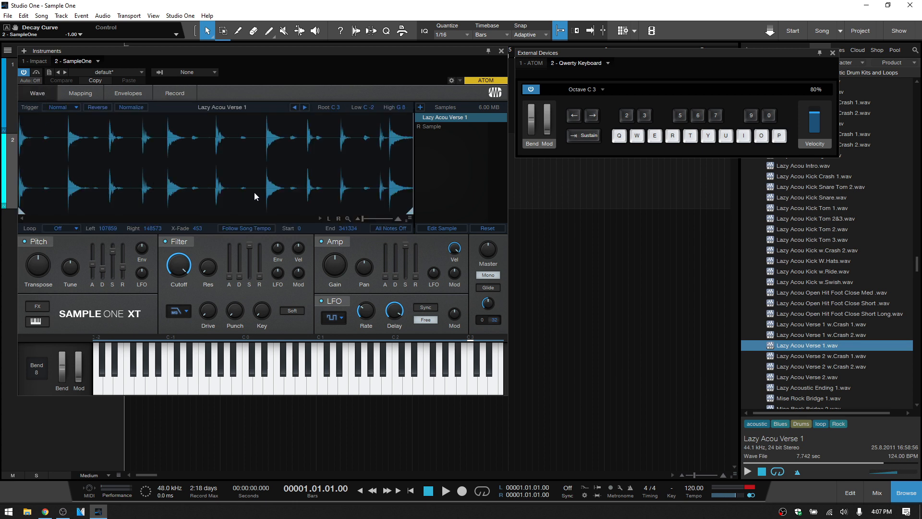
pyautogui.click(426, 128)
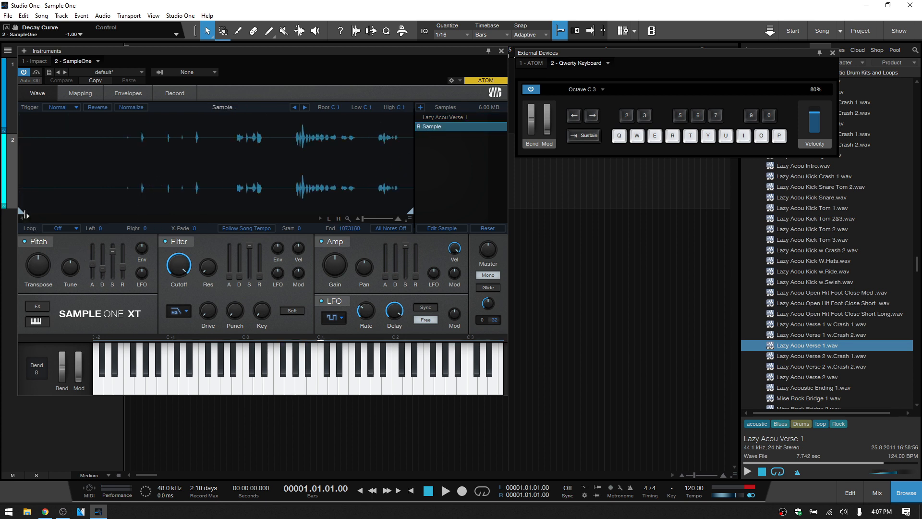
# - Set the recorded sample's start to 329927, remove Lazy Acou Verse 1 from the sample list, and play the recording
pyautogui.moveTo(21, 212)
pyautogui.mouseDown()
pyautogui.moveTo(252, 218)
pyautogui.moveTo(131, 220)
pyautogui.moveTo(144, 219)
pyautogui.mouseUp()
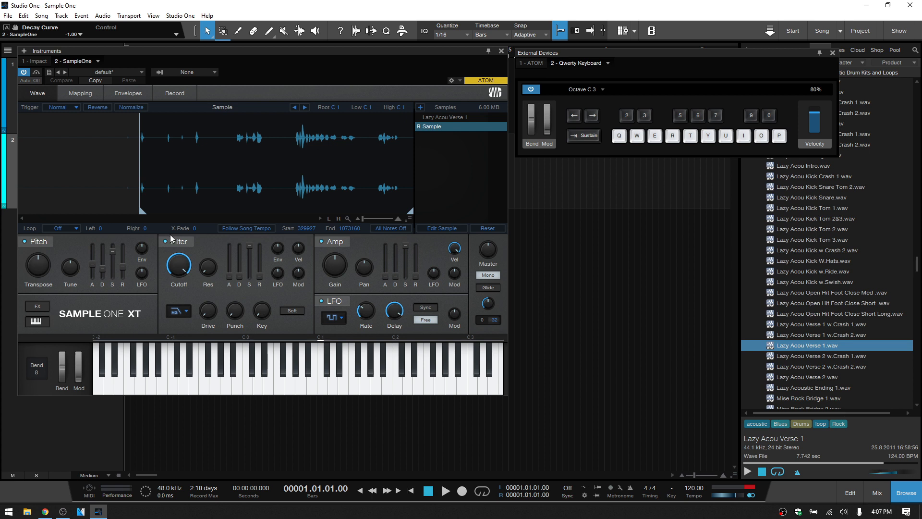
pyautogui.press('q')
pyautogui.click(457, 117)
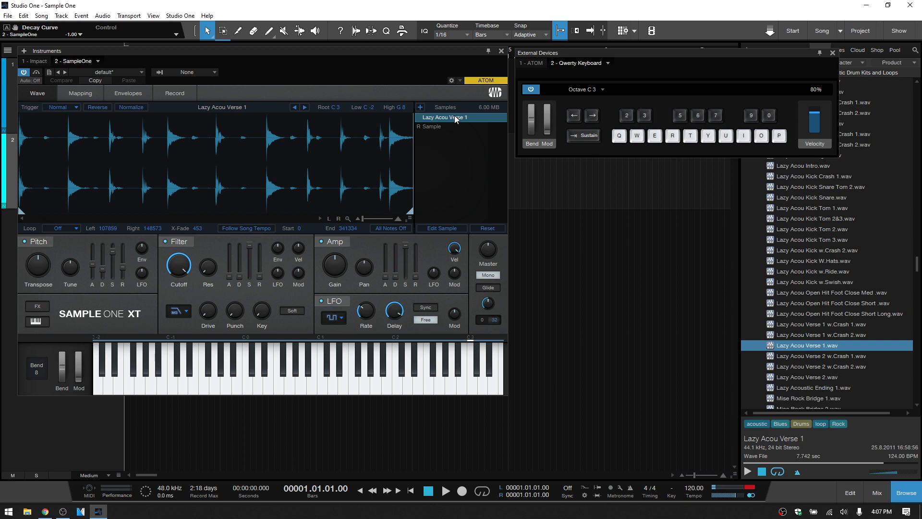
pyautogui.rightClick(455, 118)
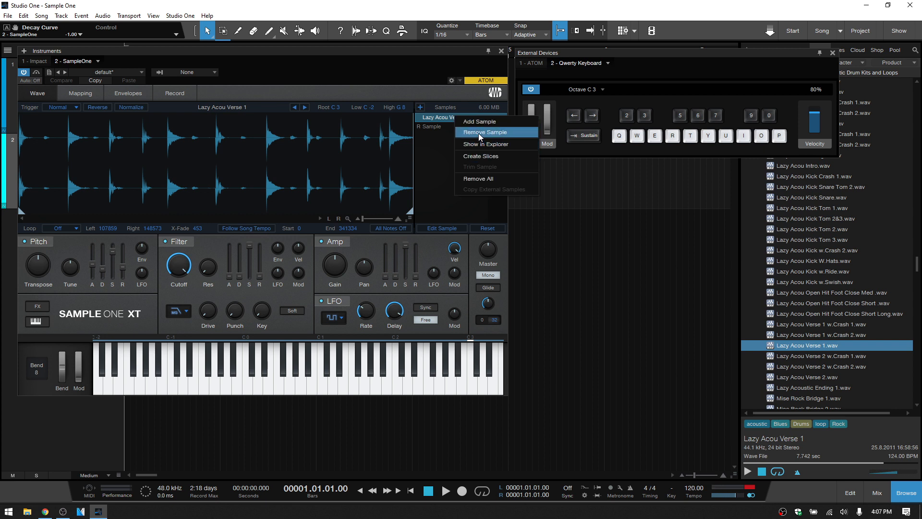
pyautogui.click(479, 133)
pyautogui.press('q')
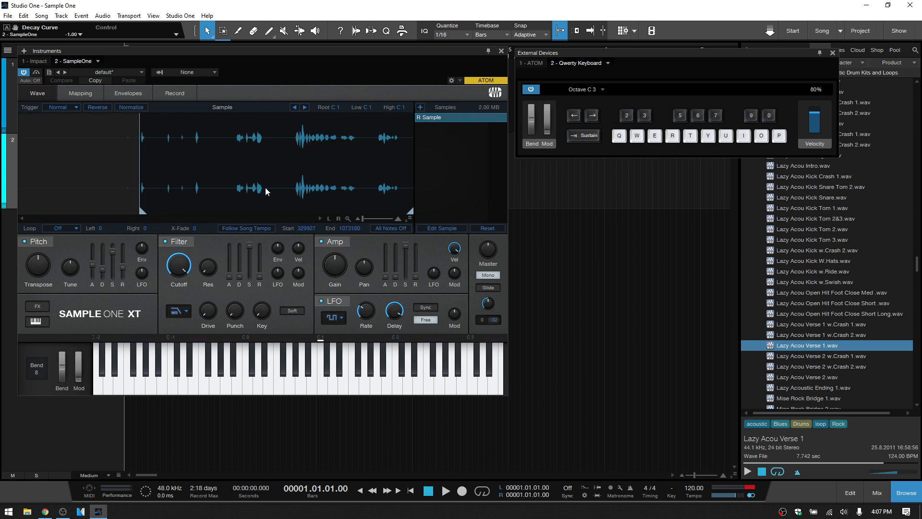
pyautogui.click(336, 391)
# - Extend the recorded sample's key range from C -2 to F 7 and play it at octave C 1
pyautogui.click(85, 93)
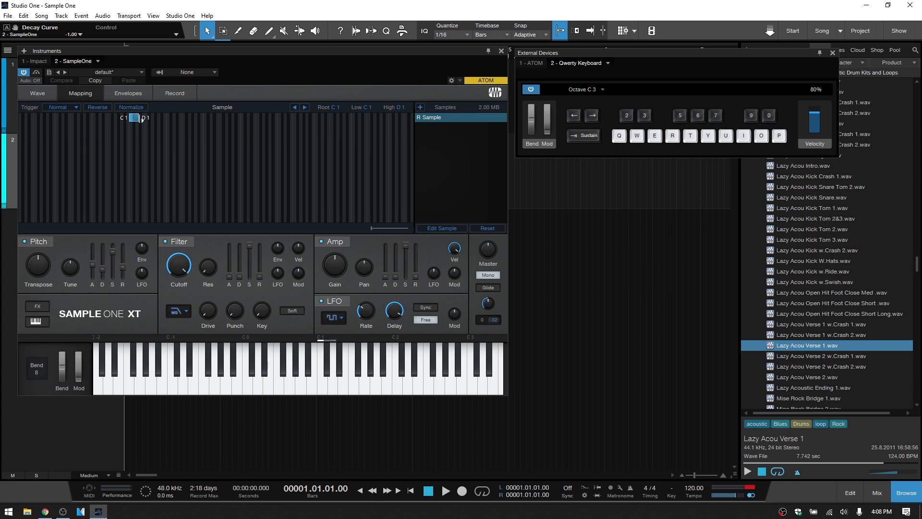
pyautogui.moveTo(140, 119); pyautogui.dragTo(370, 120)
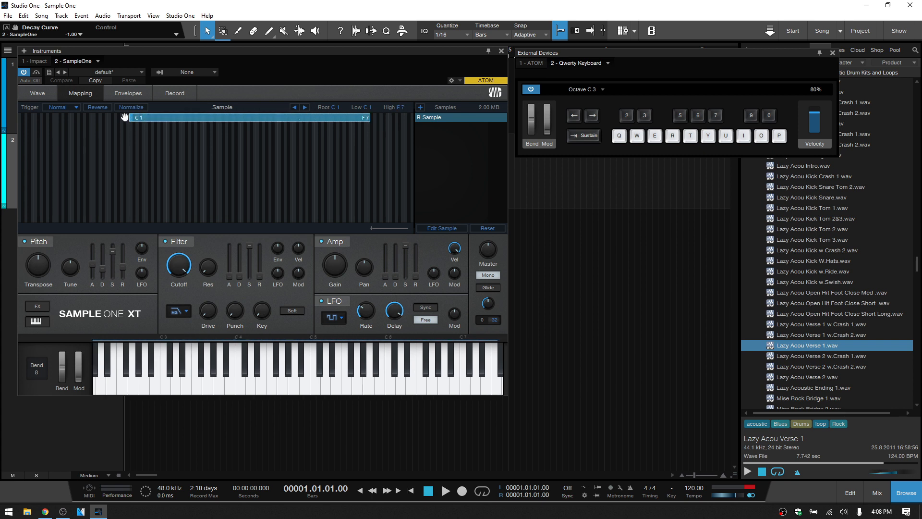
pyautogui.moveTo(126, 120); pyautogui.dragTo(20, 118)
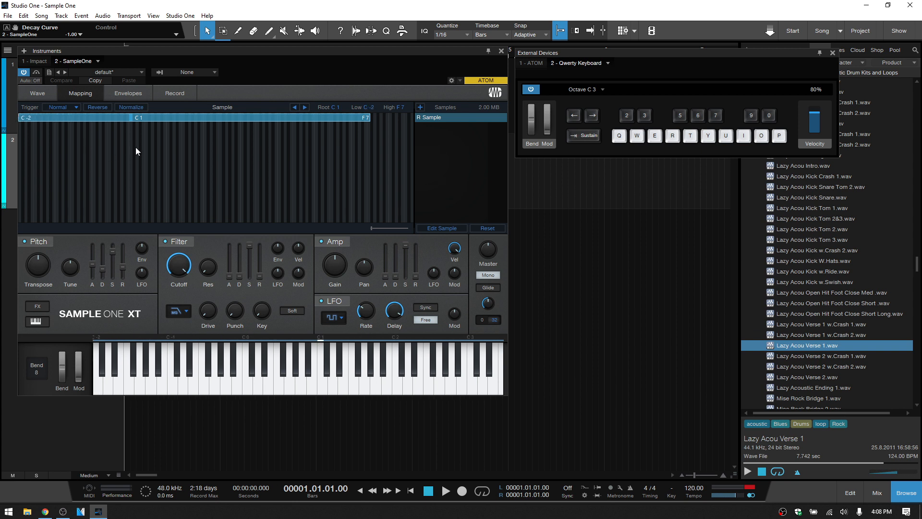
pyautogui.click(36, 92)
pyautogui.press('q')
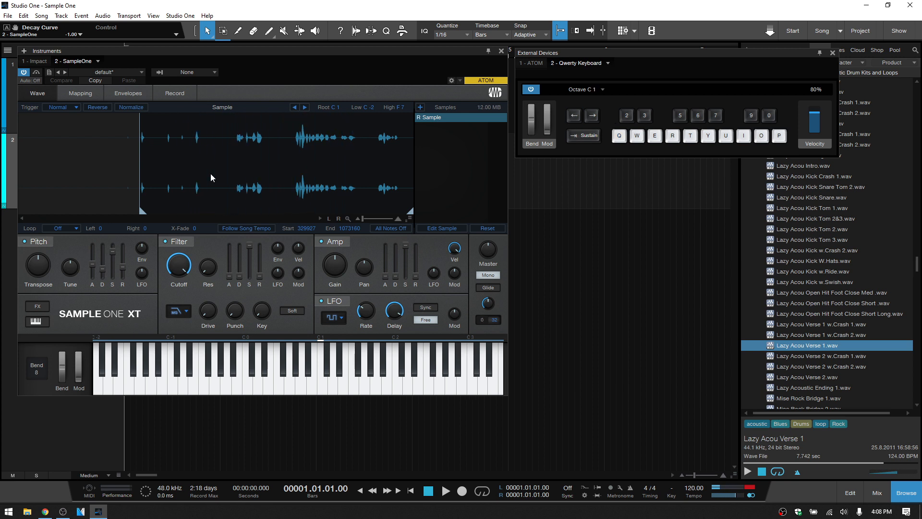
pyautogui.press('q')
# - Return to the recording settings, remove the recorded sample and keep Main as the monitor output
pyautogui.click(188, 90)
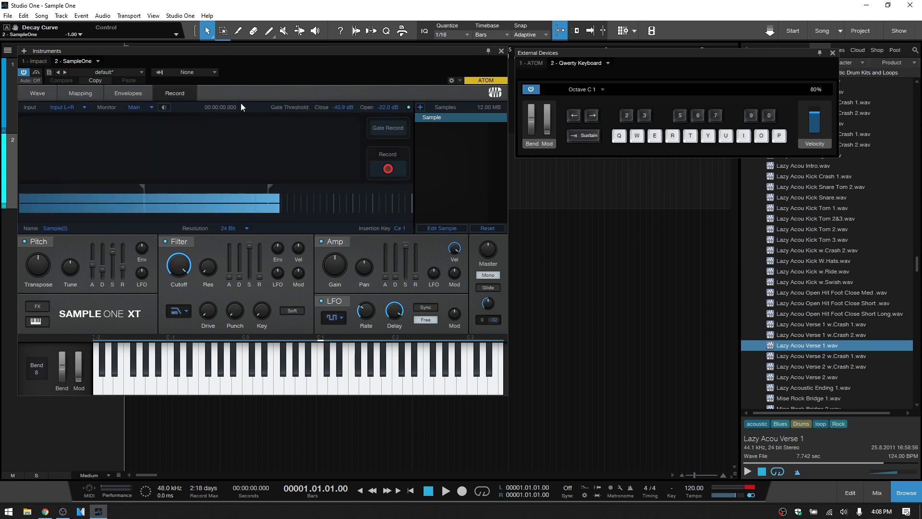
pyautogui.rightClick(462, 118)
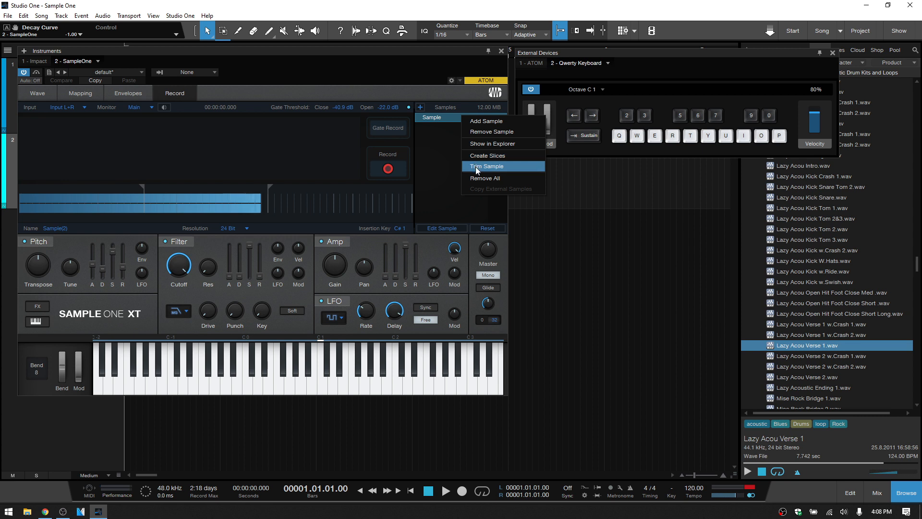
pyautogui.click(492, 130)
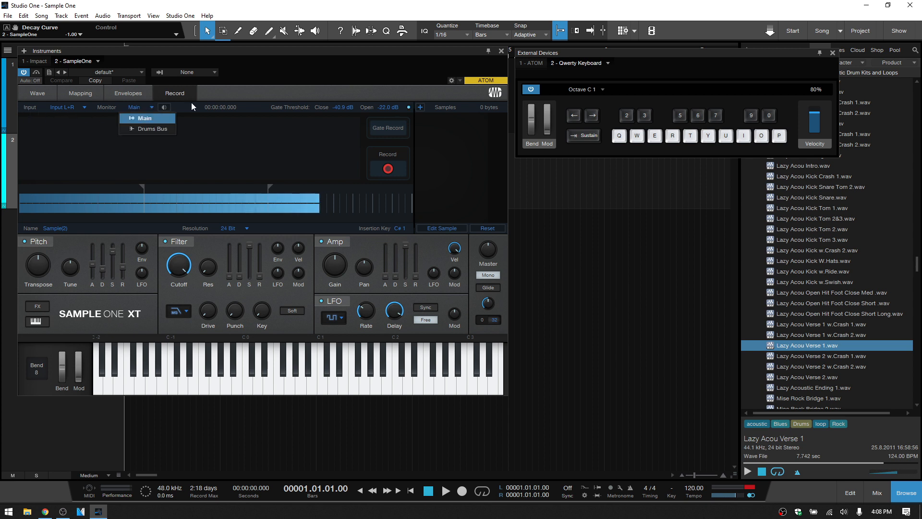
pyautogui.click(241, 91)
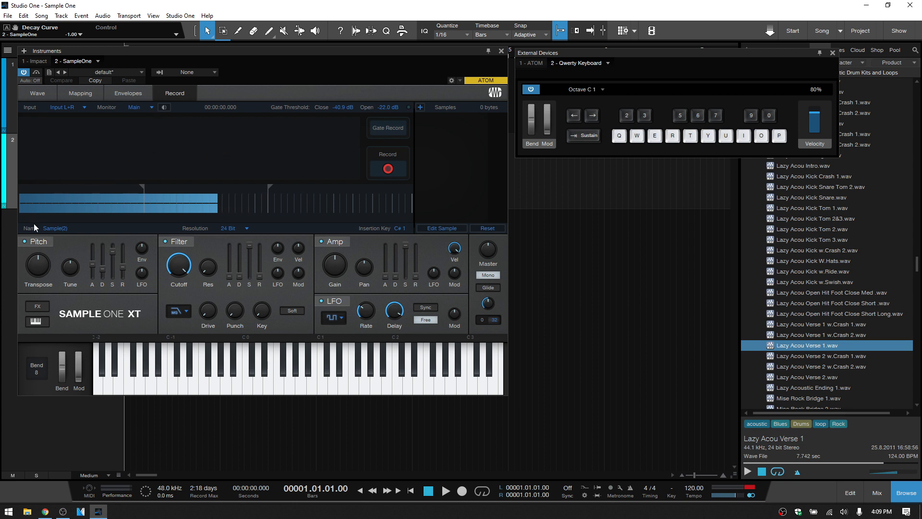
# - Name the upcoming recording "Next Sample" and keep its resolution at 24 Bit
pyautogui.doubleClick(55, 227)
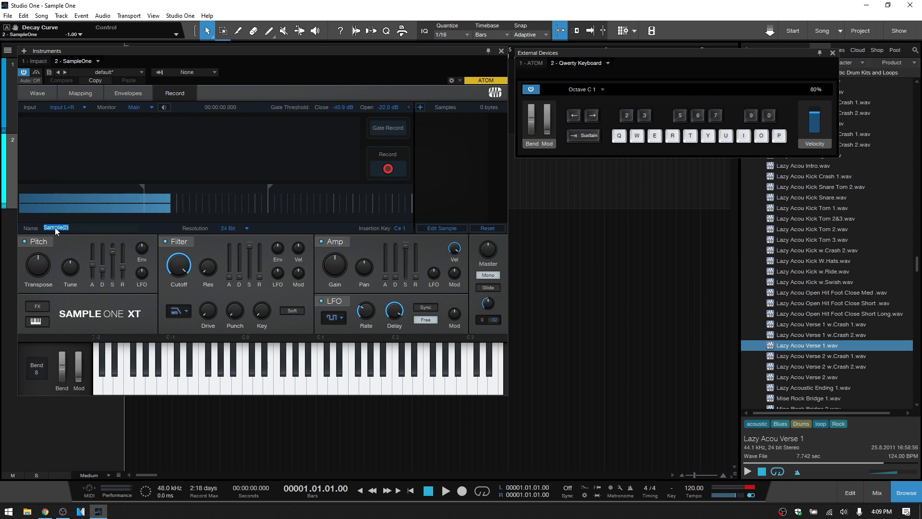
pyautogui.write('Next S')
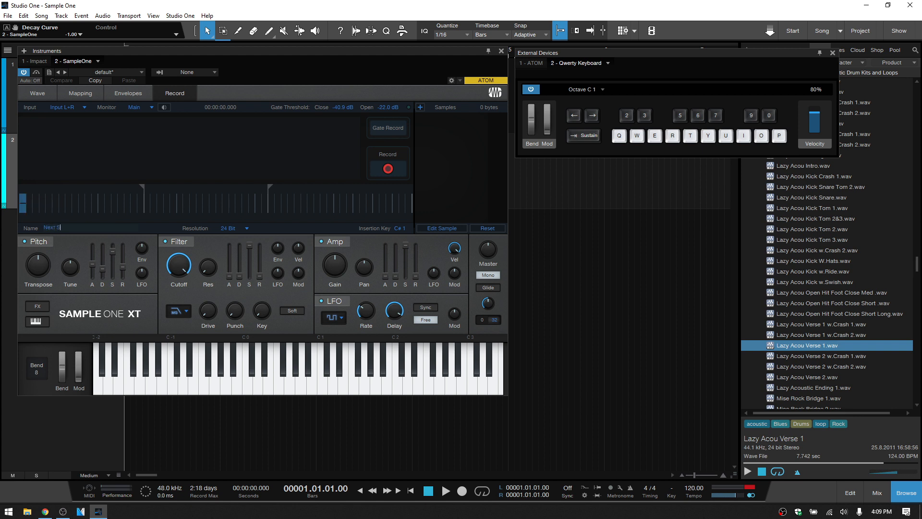
pyautogui.write('ample')
pyautogui.press('Return')
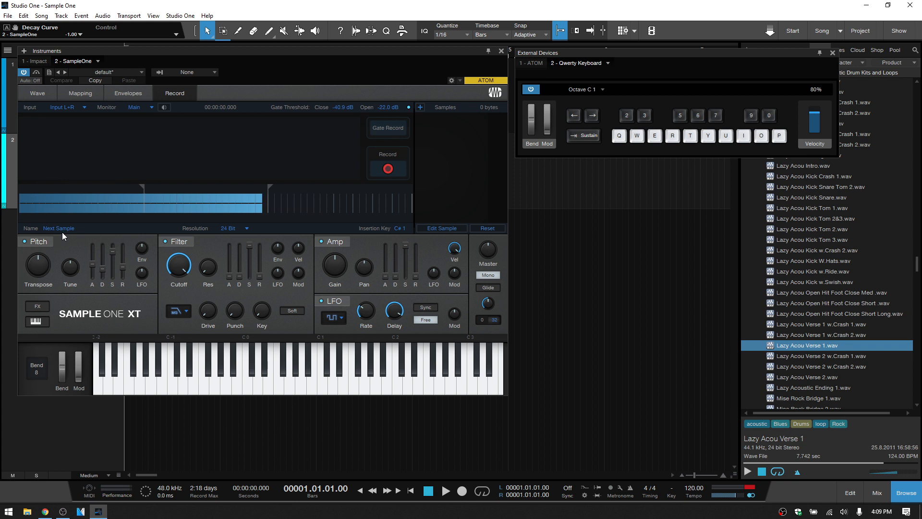
pyautogui.click(247, 228)
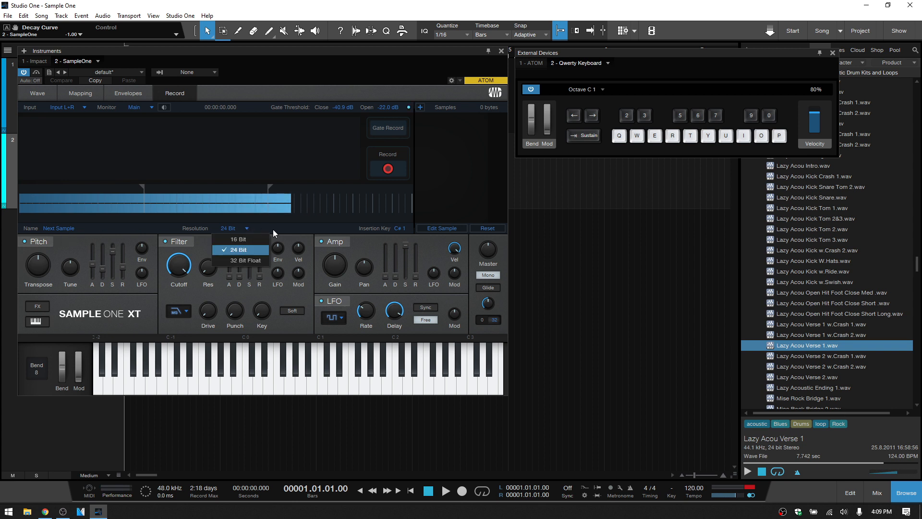
pyautogui.click(300, 232)
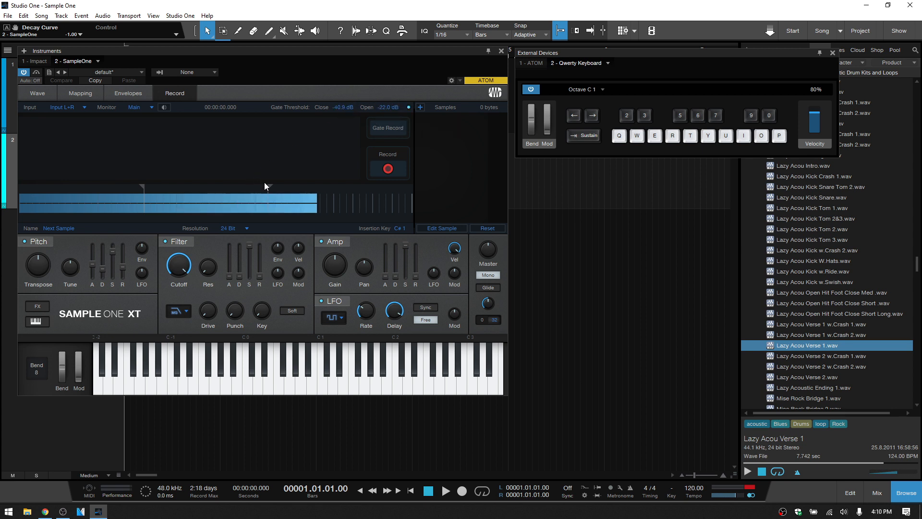
# - Set the gate thresholds to open at -20.6 dB and close at -37.1 dB, and capture four samples with gated recording
pyautogui.moveTo(267, 186)
pyautogui.mouseDown()
pyautogui.moveTo(298, 189)
pyautogui.moveTo(264, 188)
pyautogui.moveTo(275, 186)
pyautogui.mouseUp()
pyautogui.moveTo(143, 187)
pyautogui.mouseDown()
pyautogui.moveTo(199, 188)
pyautogui.moveTo(168, 188)
pyautogui.mouseUp()
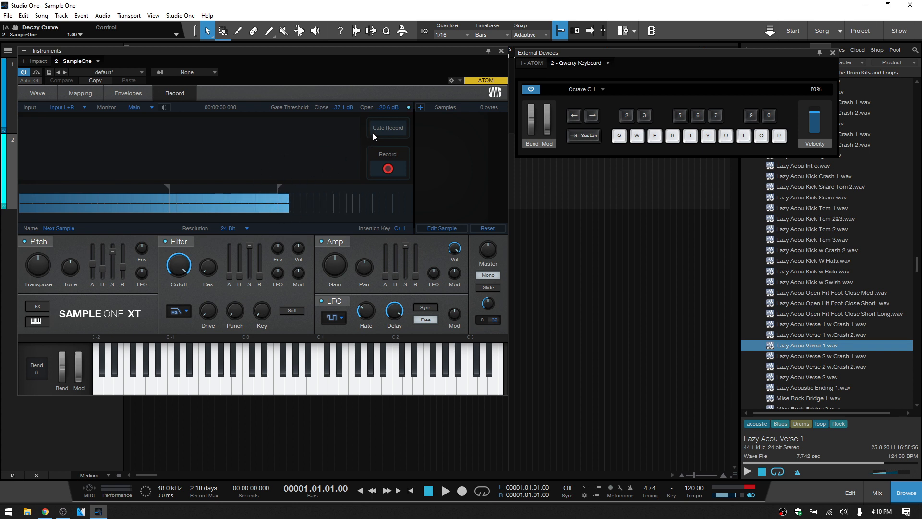
pyautogui.click(385, 129)
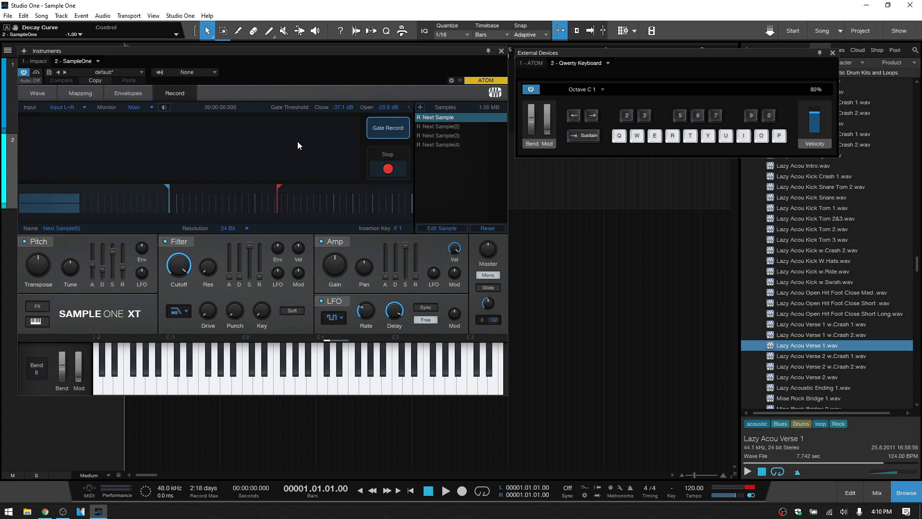
pyautogui.click(387, 170)
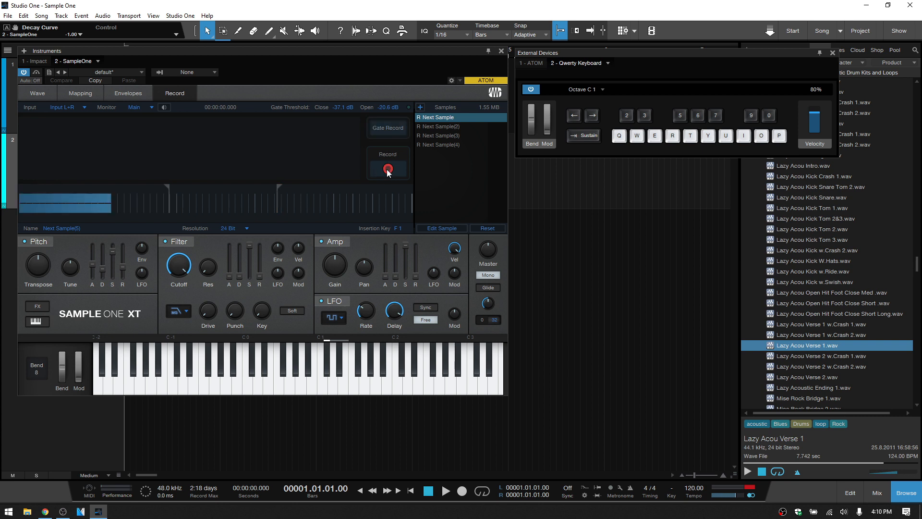
# - Review the waveforms of the four gate-recorded samples, ending on the first one
pyautogui.click(434, 127)
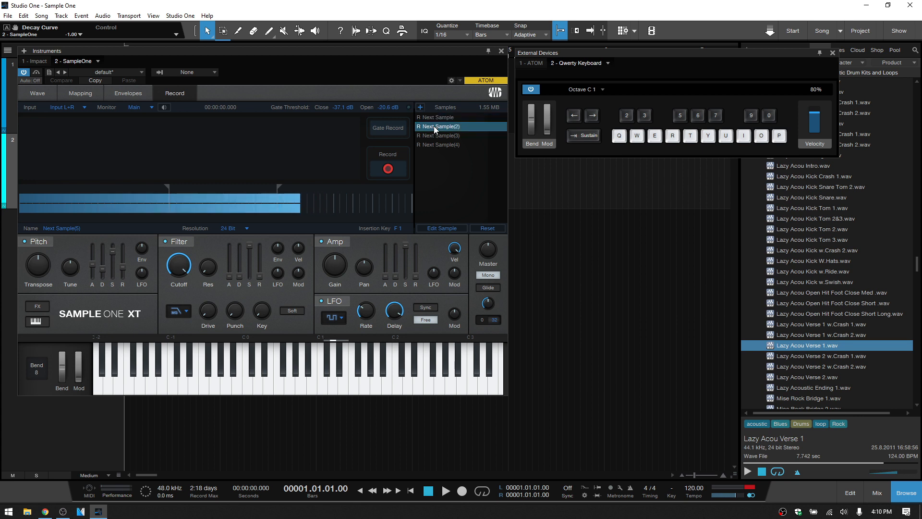
pyautogui.click(433, 132)
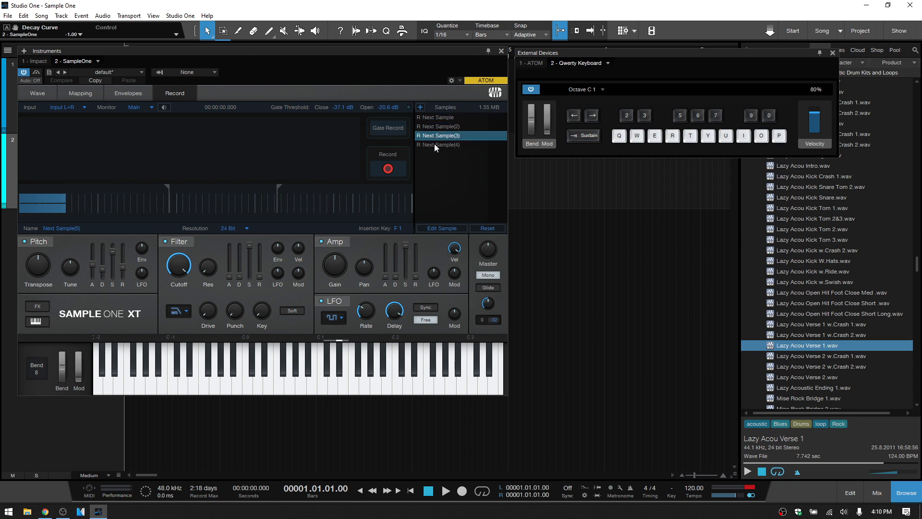
pyautogui.click(434, 143)
pyautogui.click(42, 93)
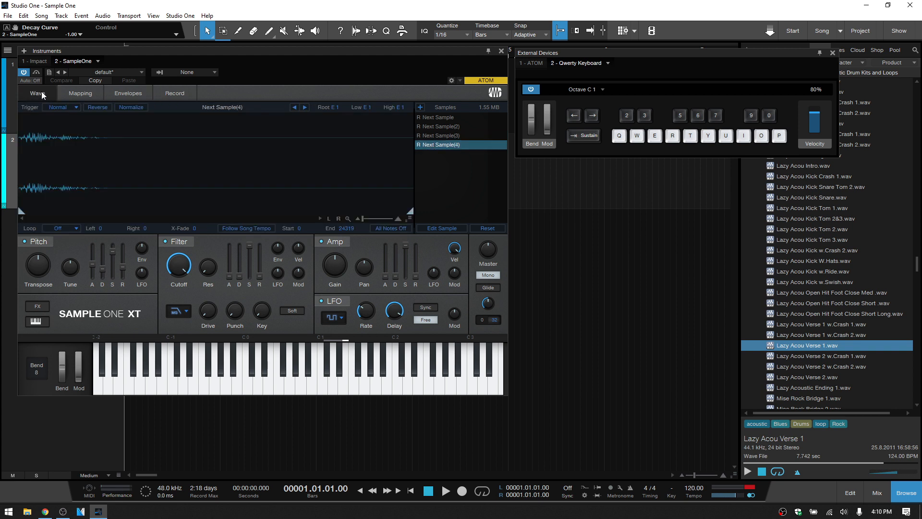
pyautogui.click(433, 135)
pyautogui.click(431, 126)
pyautogui.click(429, 120)
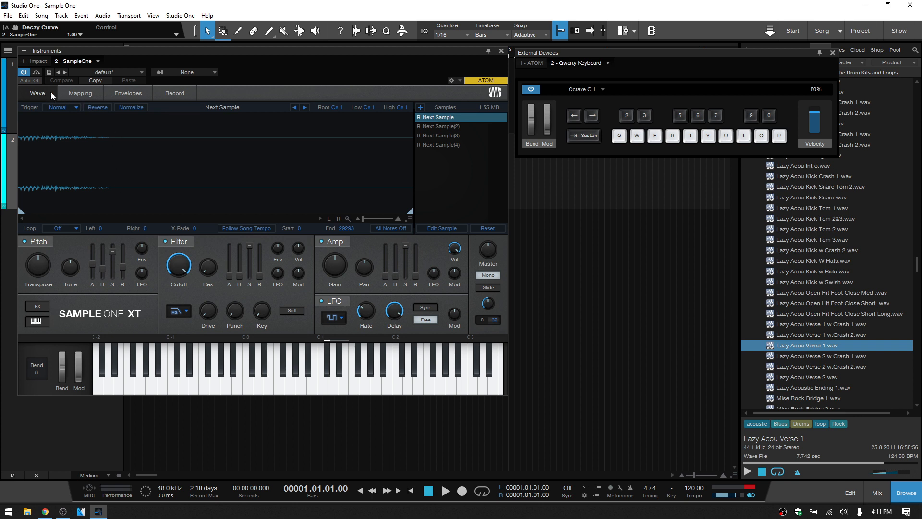
# - Show the key mapping of the four recorded samples and play their notes from C# 1 to E 1
pyautogui.click(83, 94)
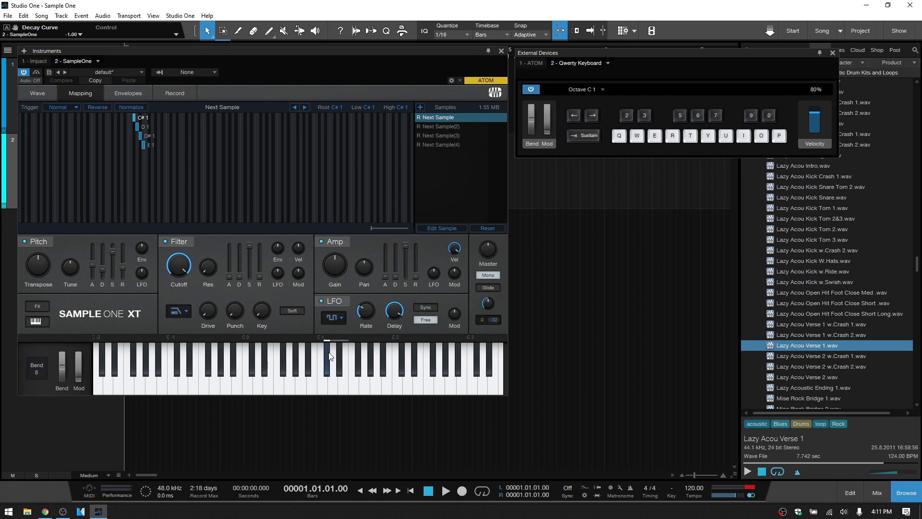
pyautogui.press('w')
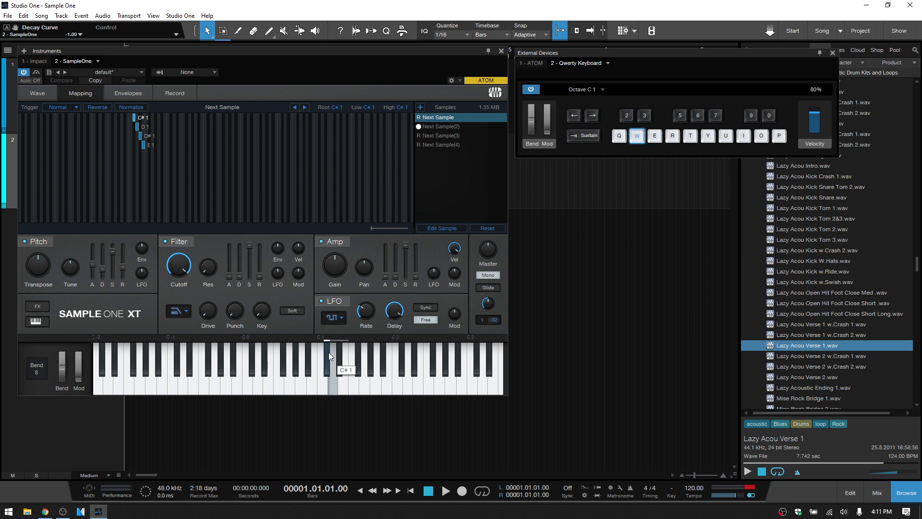
pyautogui.press('q')
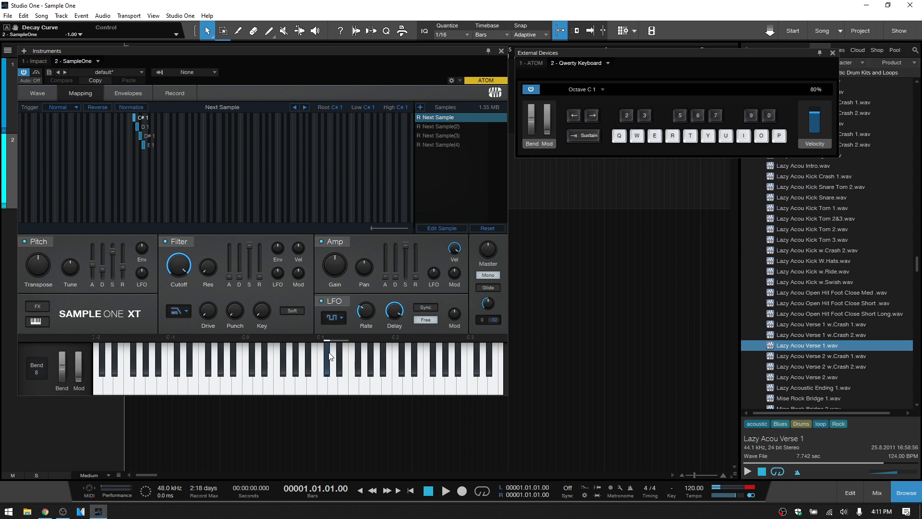
pyautogui.press('2')
pyautogui.press('2')
pyautogui.press('w')
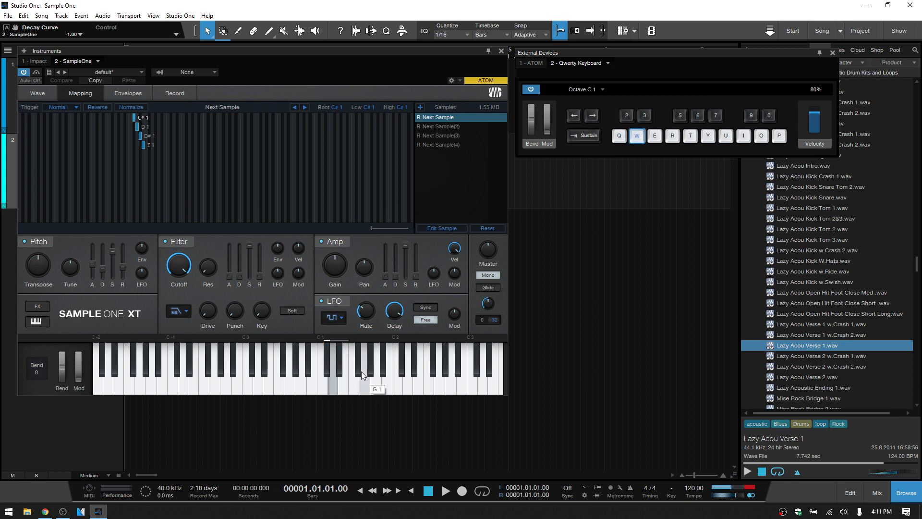
pyautogui.press('3')
pyautogui.press('3')
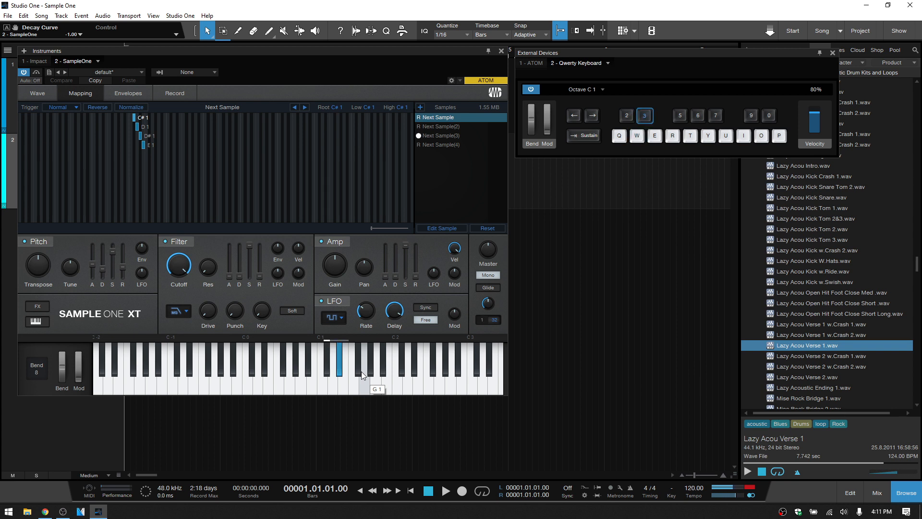
pyautogui.press('e')
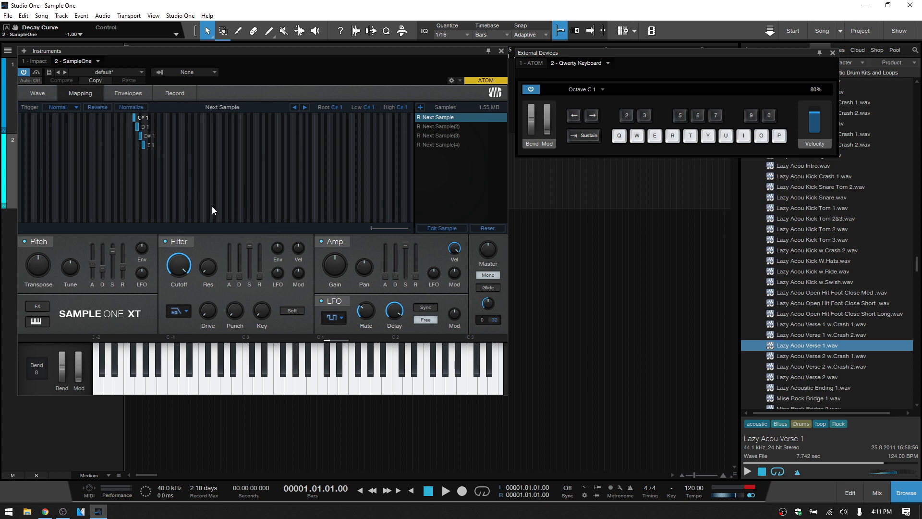
# - Examine the instrument's options for storing, loading and exporting presets
pyautogui.click(50, 72)
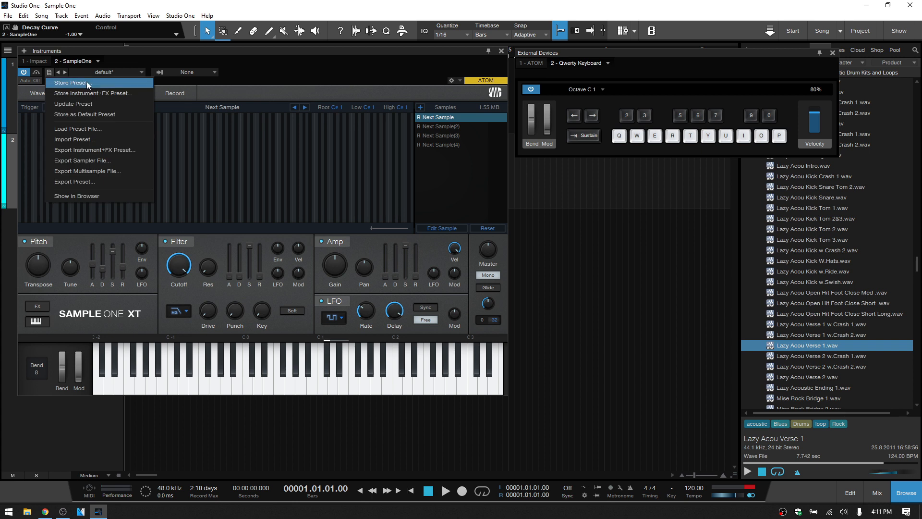
pyautogui.click(307, 69)
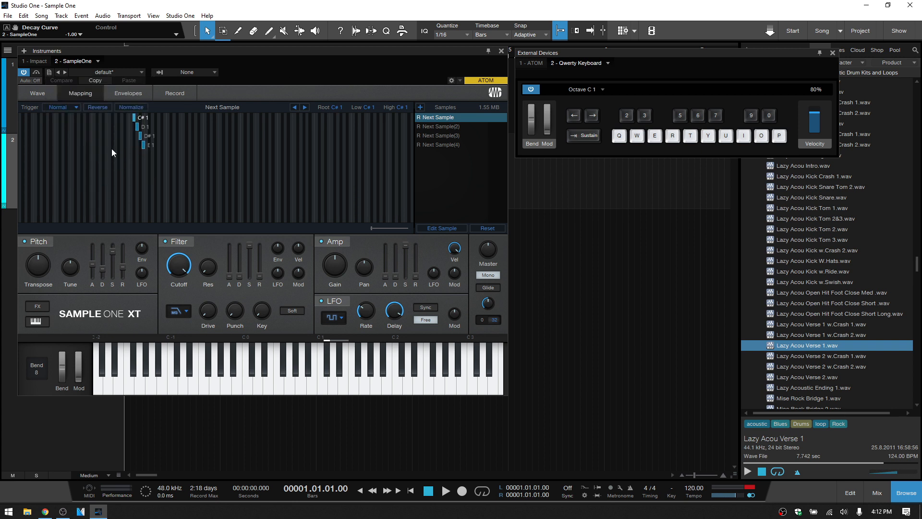